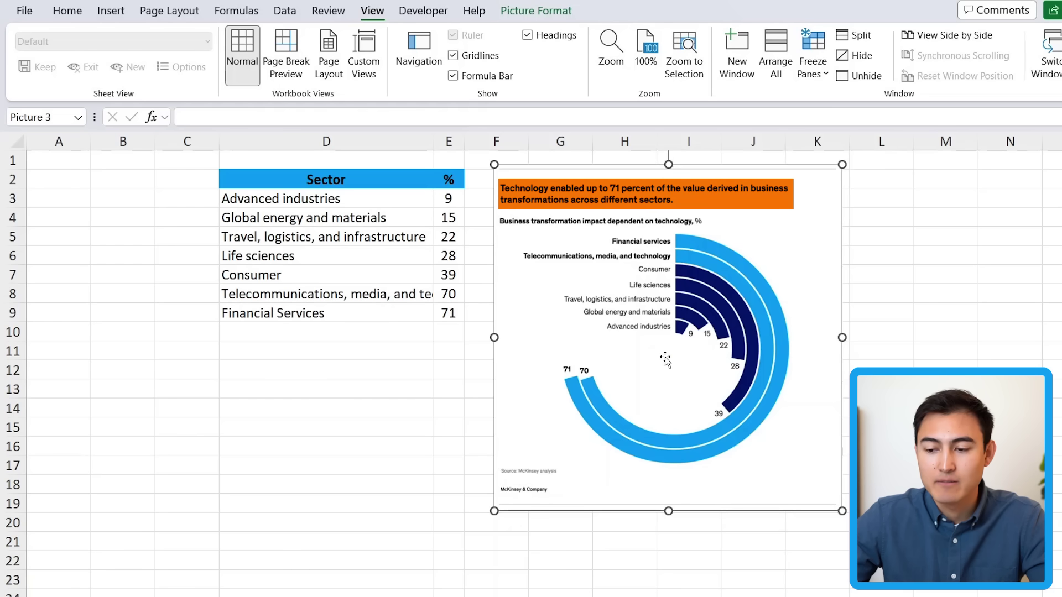
# - Move the reference chart picture rightward so its left edge sits at the start of column G, leaving column F free
pyautogui.press('Right')
pyautogui.press('Right')
pyautogui.press('Right')
pyautogui.press('Right')
pyautogui.press('Right')
pyautogui.press('Right')
pyautogui.press('Right')
pyautogui.press('Right')
pyautogui.press('Right')
pyautogui.press('Right')
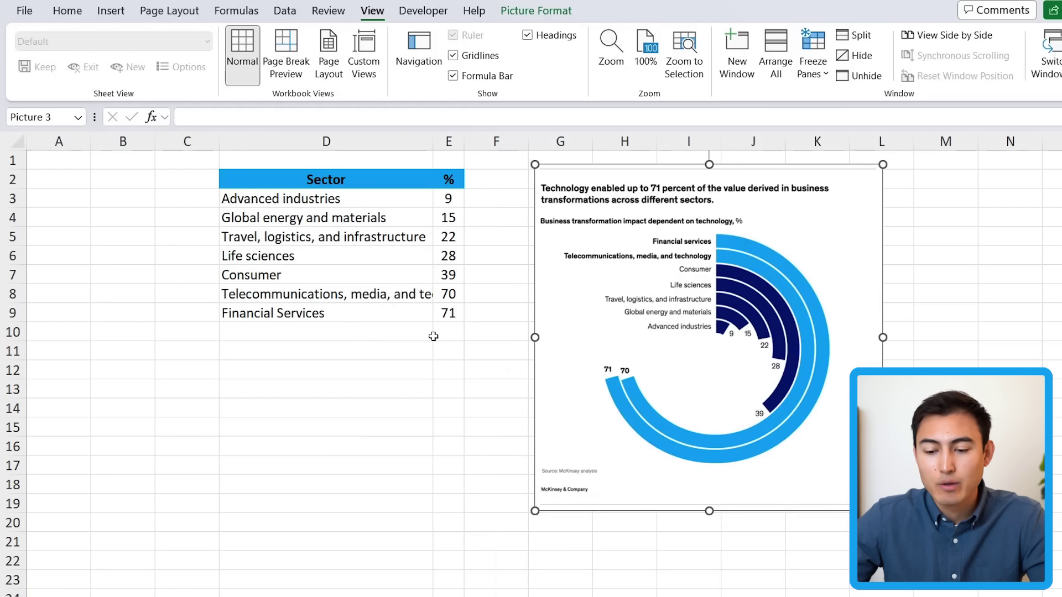
pyautogui.click(405, 385)
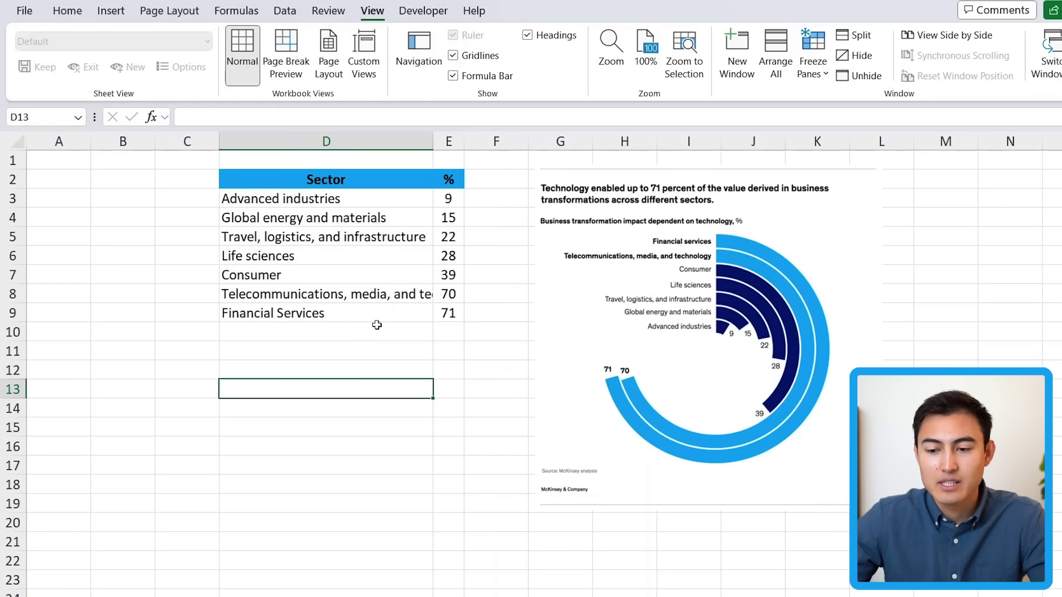
# - Hide the worksheet gridlines
pyautogui.hotkey('alt', 'w')
pyautogui.press('v')
pyautogui.press('g')
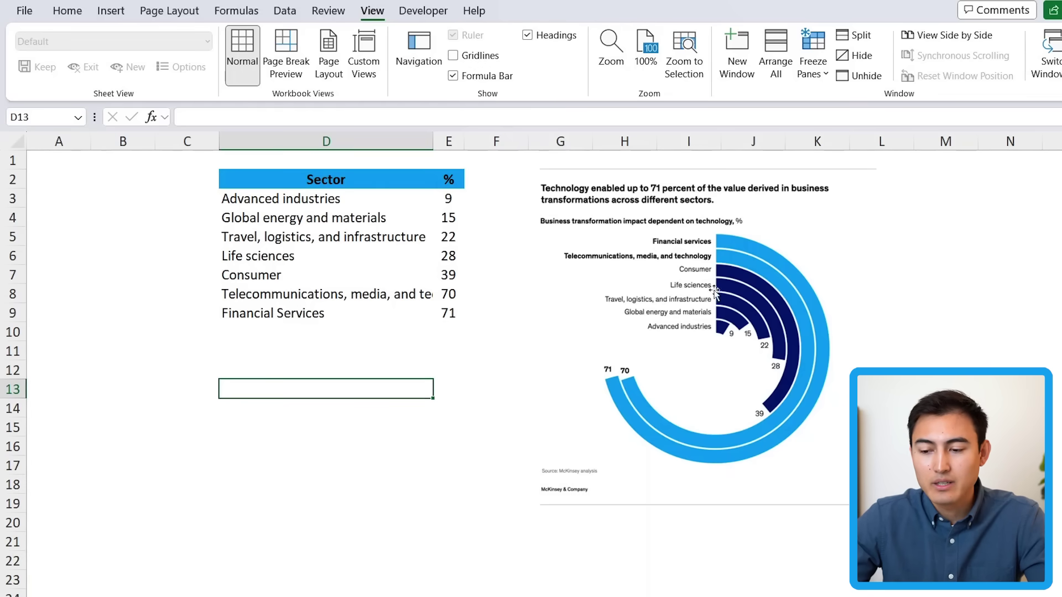
# - Add the column header "Helper" in cell F2 beside the % column
pyautogui.click(447, 198)
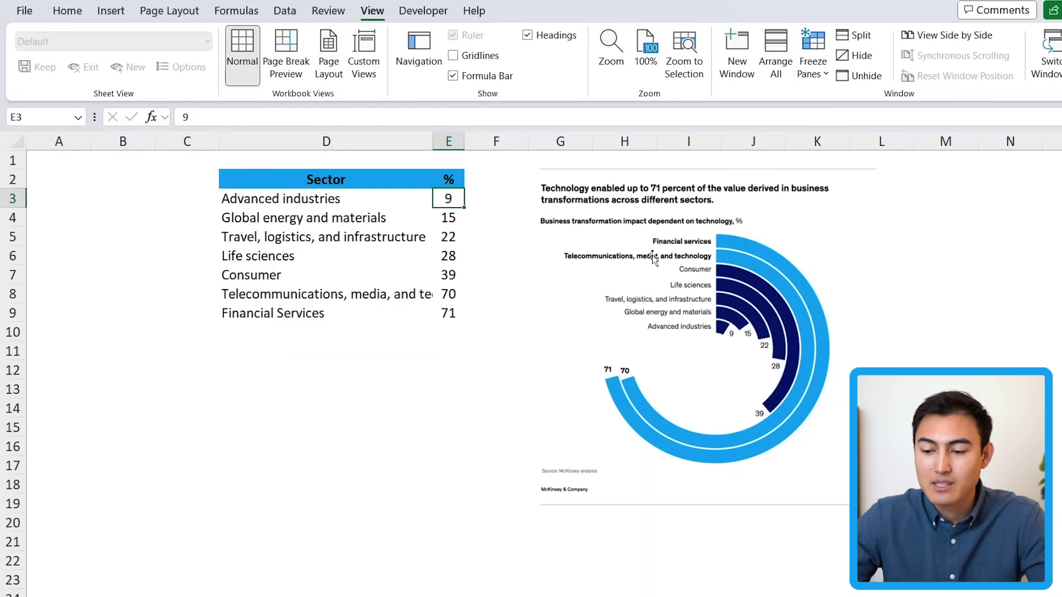
pyautogui.press('Right')
pyautogui.press('Up')
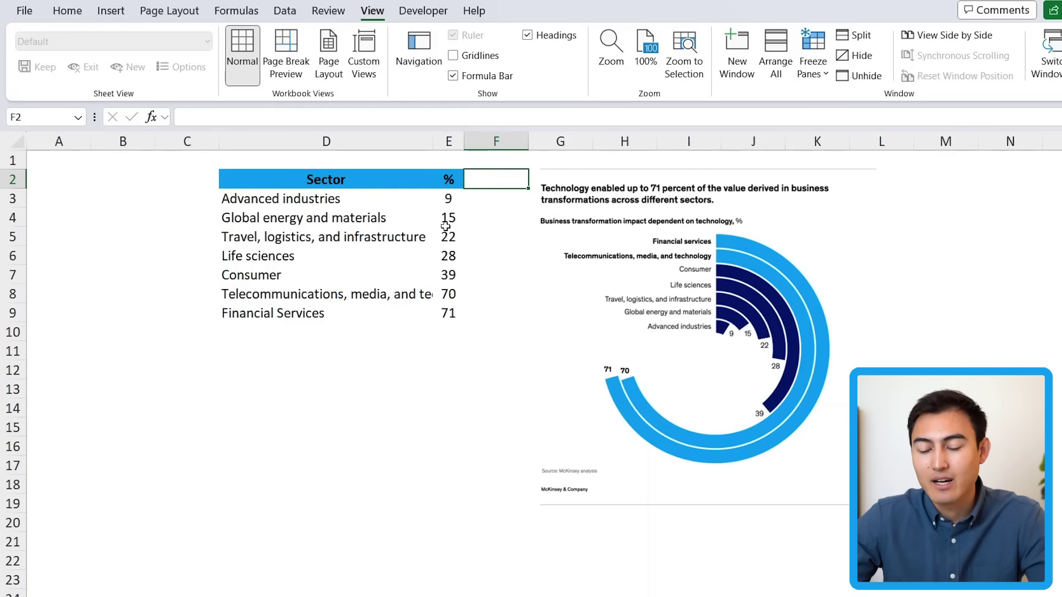
pyautogui.write('Helper')
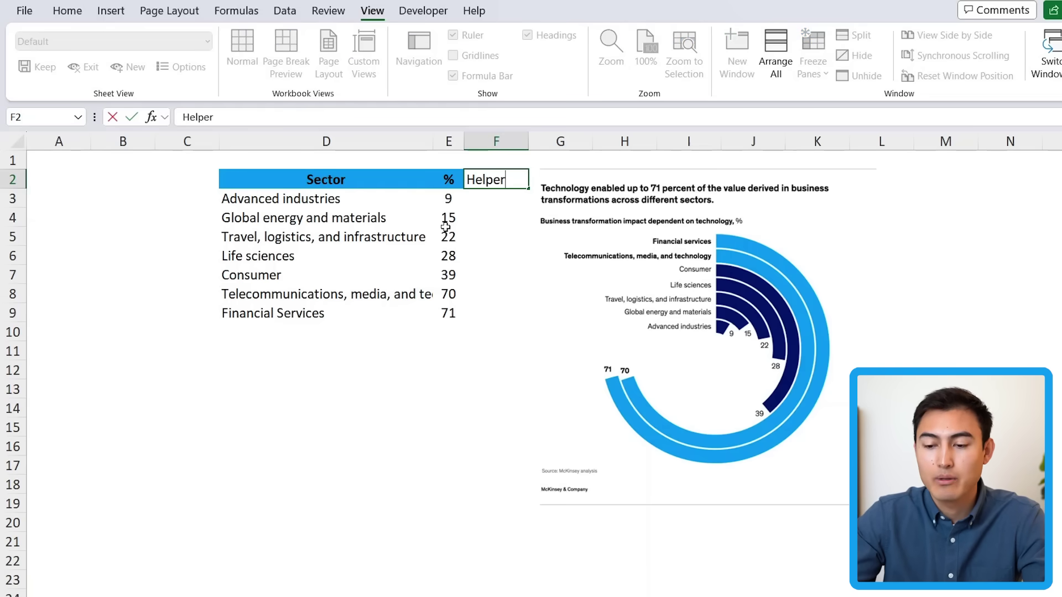
pyautogui.press('Return')
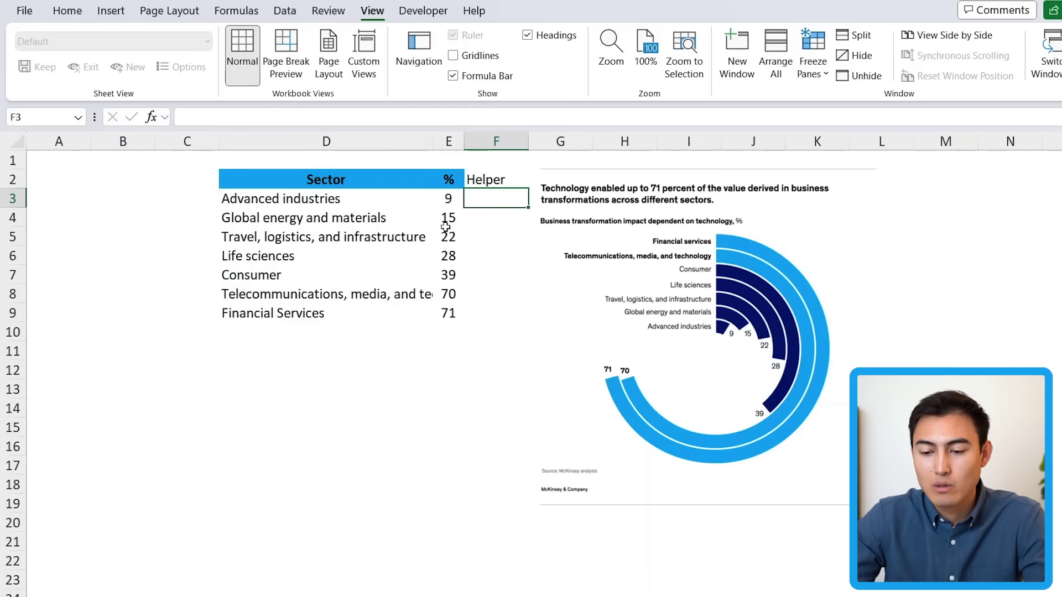
# - Enter the formula =100-E3 in cell F3 and fill it down to F9
pyautogui.write('=10')
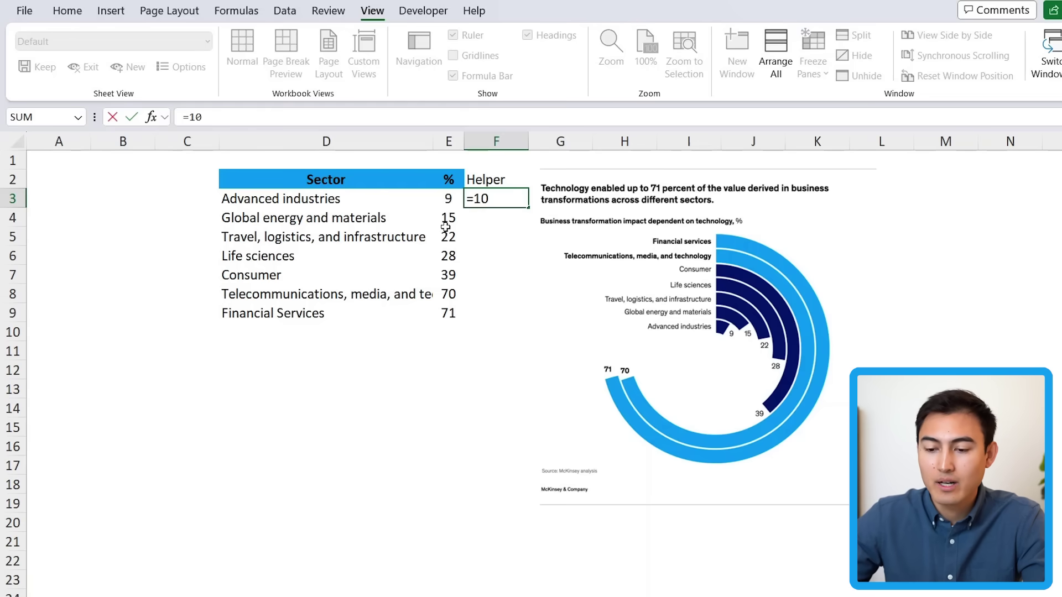
pyautogui.write('0-E3')
pyautogui.hotkey('ctrl', 'Return')
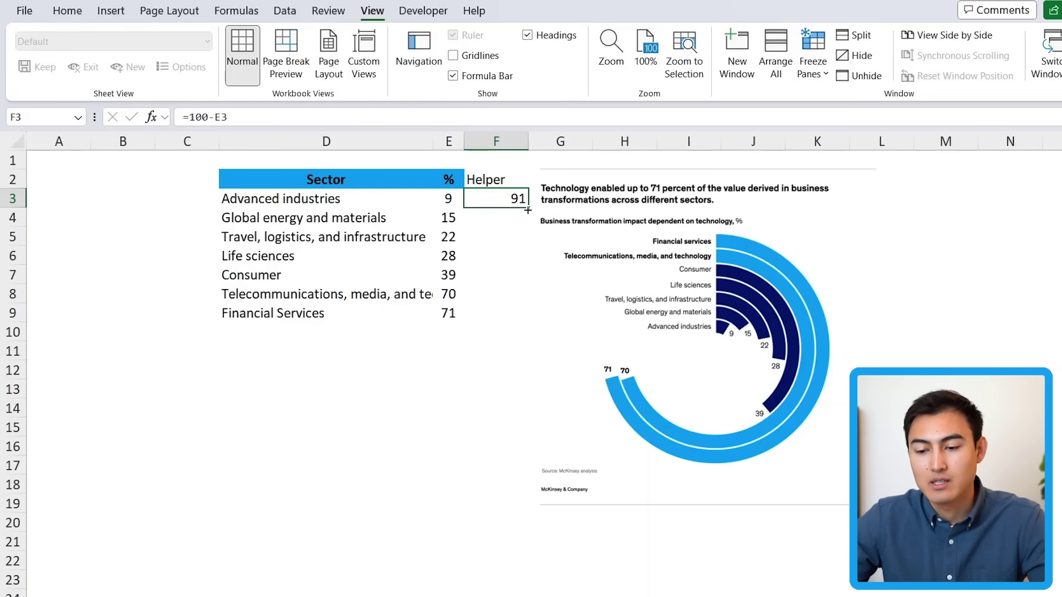
pyautogui.moveTo(525, 238); pyautogui.dragTo(528, 324)
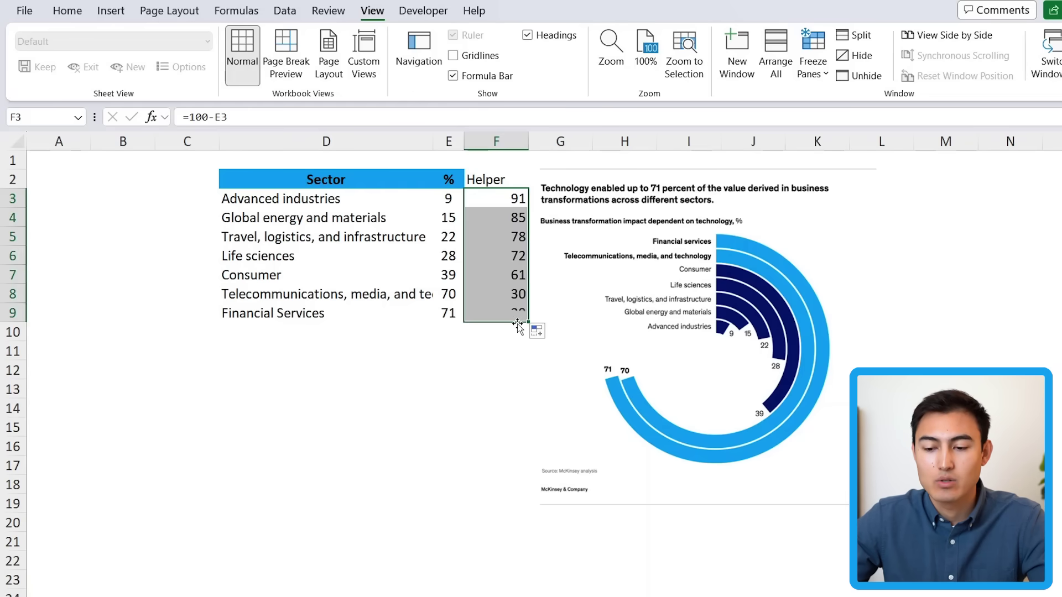
# - Insert a doughnut chart from the whole sector table, using the variant with one ring per sector split into % and Helper
pyautogui.click(402, 239)
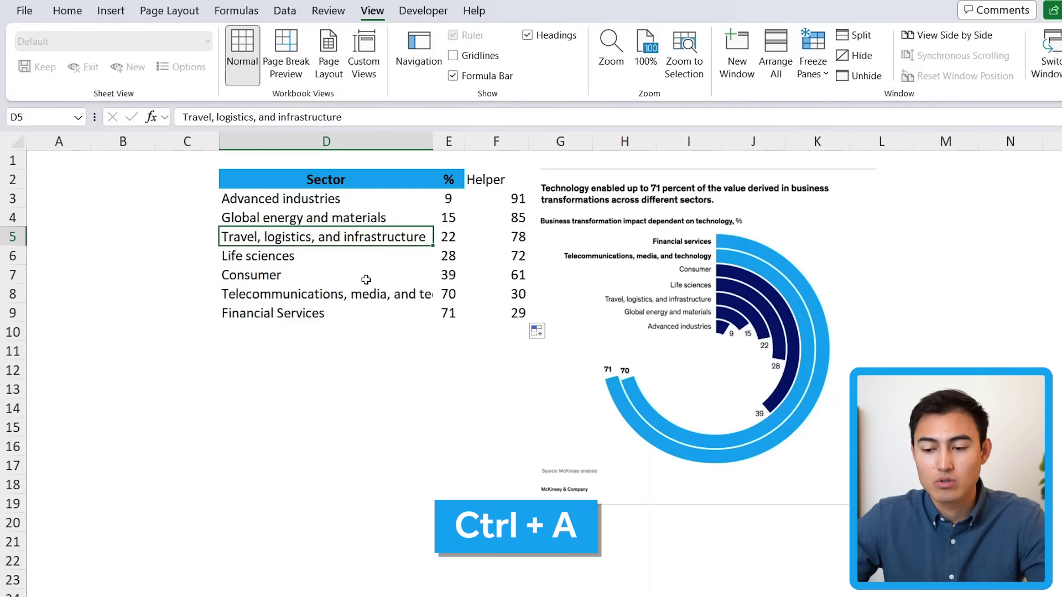
pyautogui.hotkey('ctrl', 'a')
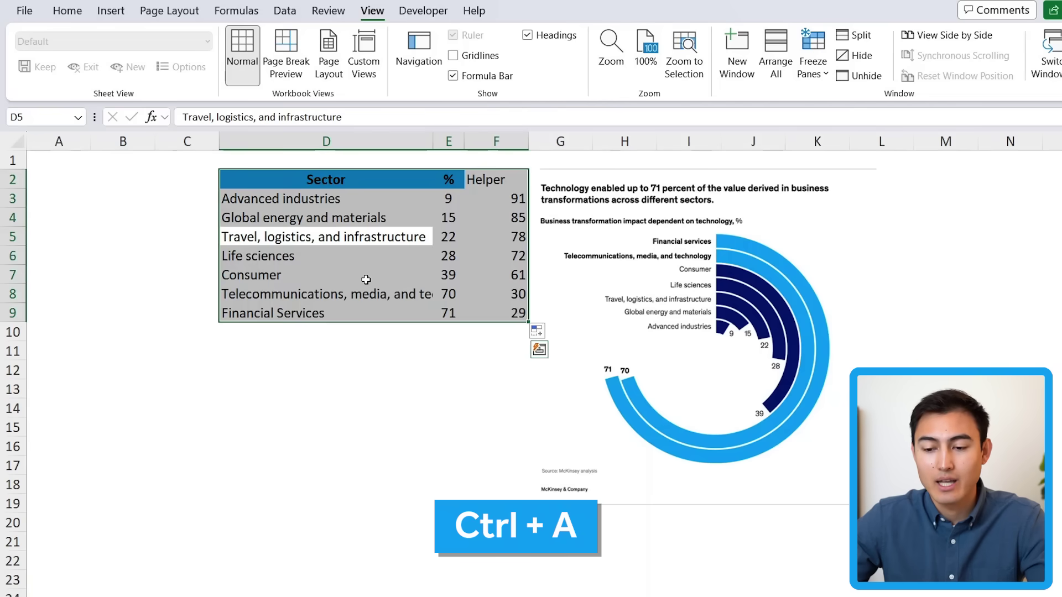
pyautogui.click(121, 12)
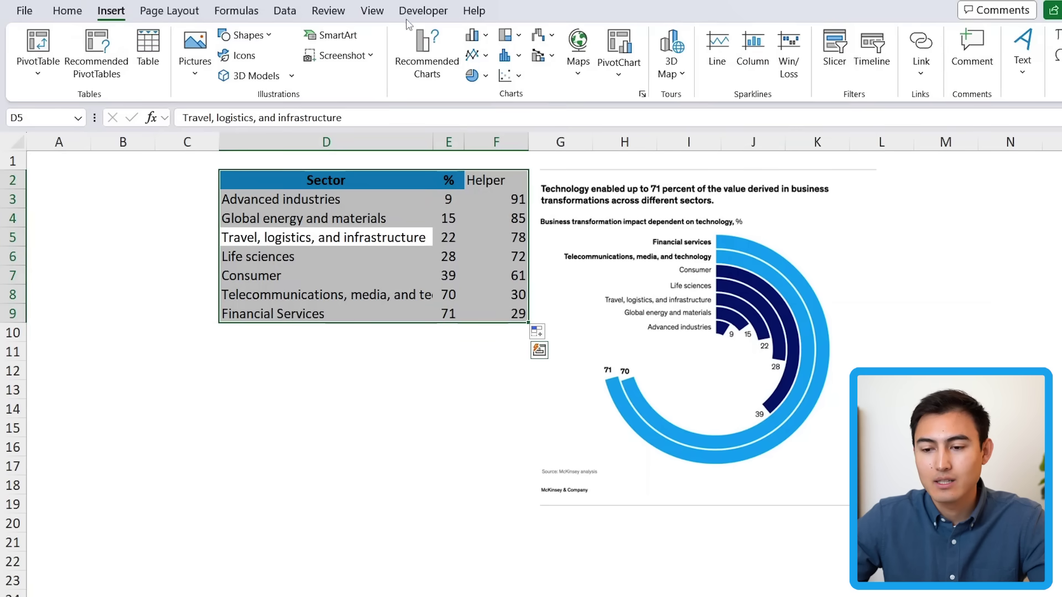
pyautogui.click(485, 76)
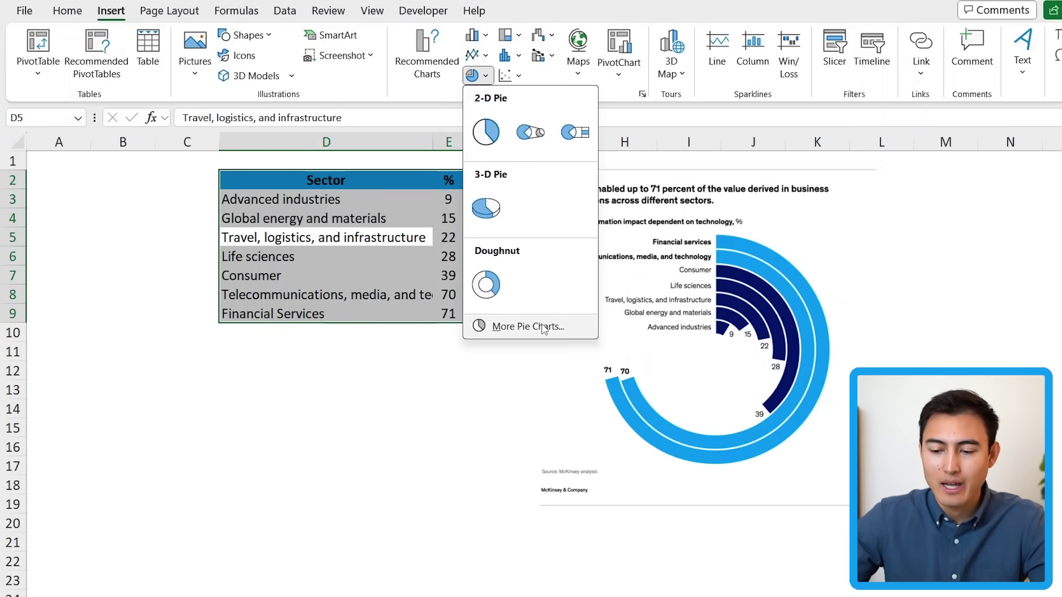
pyautogui.click(518, 326)
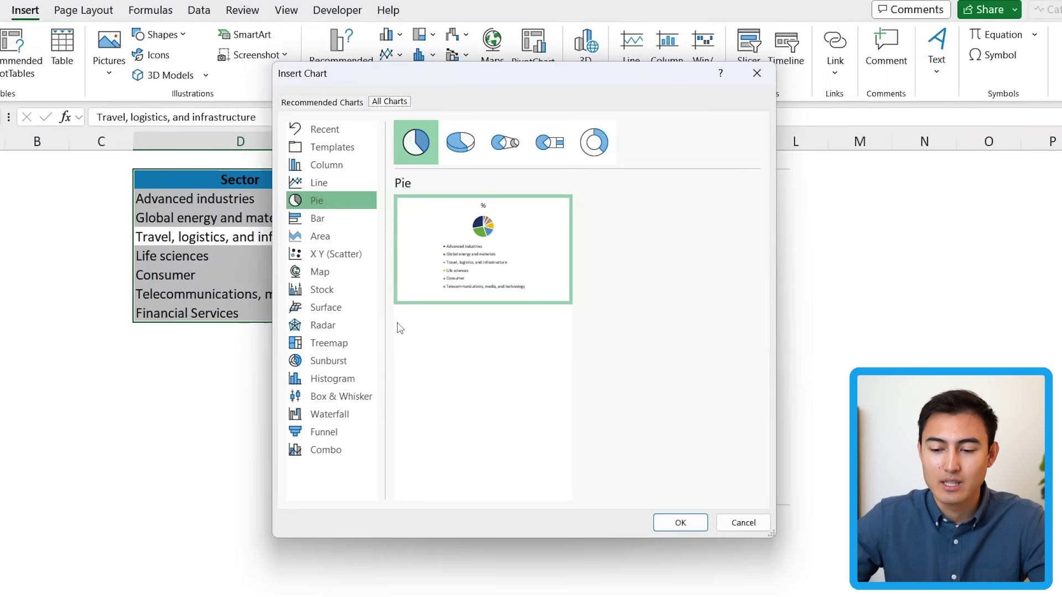
pyautogui.click(595, 145)
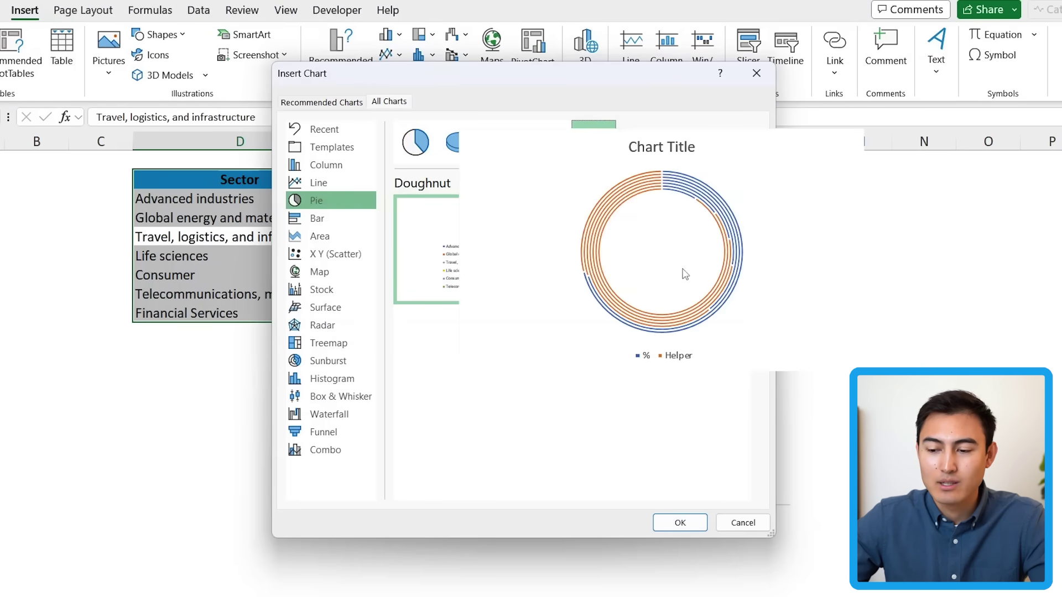
pyautogui.click(658, 287)
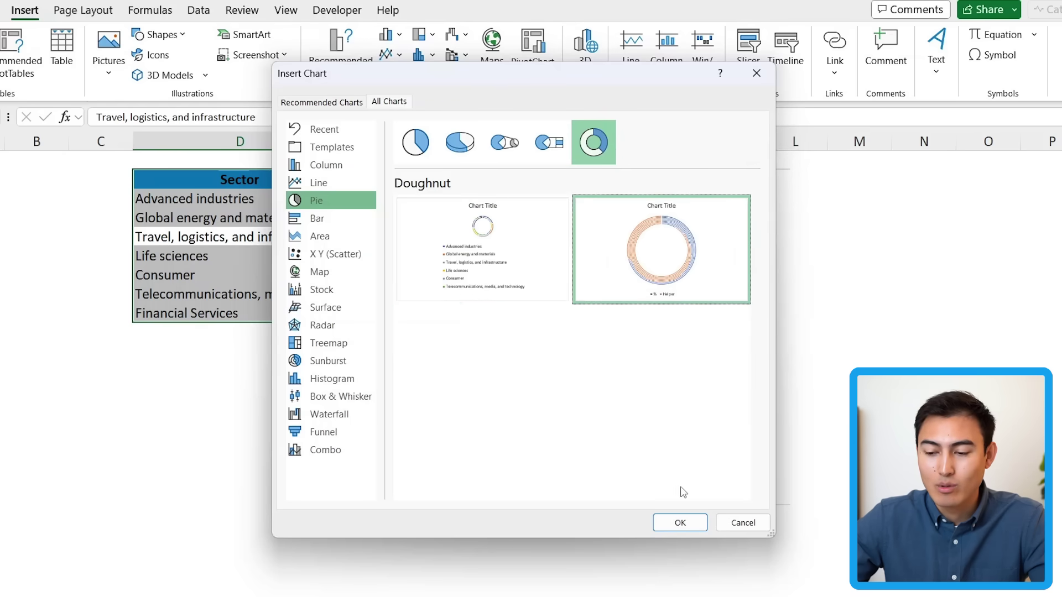
pyautogui.click(675, 529)
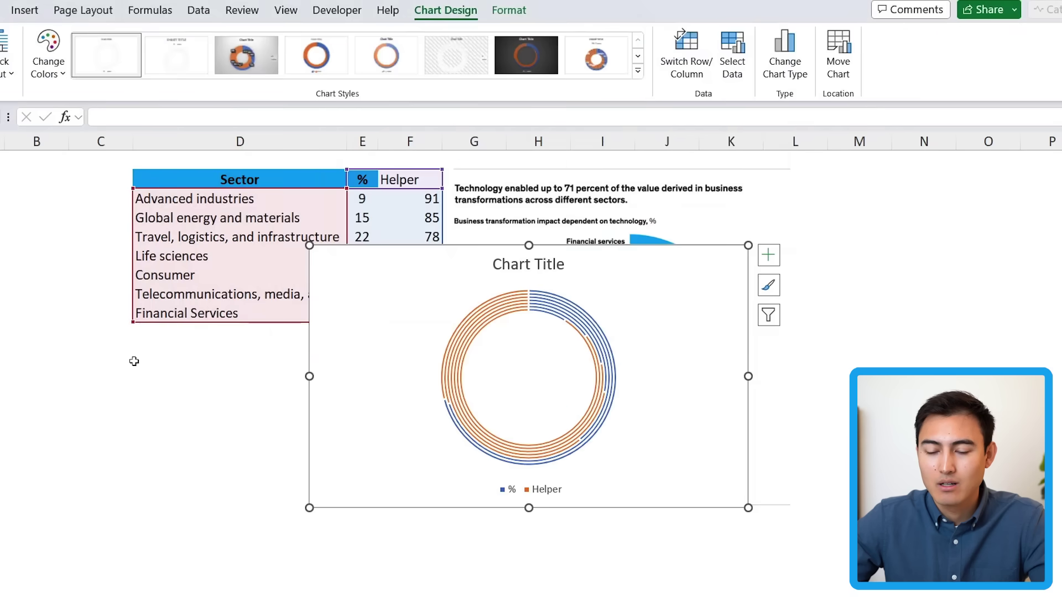
# - Place the doughnut chart to the right of the reference picture and extend its lower edge to about row 19
pyautogui.hscroll(3, 134, 361)
pyautogui.moveTo(159, 292); pyautogui.dragTo(608, 224)
pyautogui.hscroll(3, 609, 224)
pyautogui.moveTo(582, 443); pyautogui.dragTo(584, 505)
# - Delete the chart title and legend, and narrow the chart slightly from its left edge within column L
pyautogui.click(589, 196)
pyautogui.press('Delete')
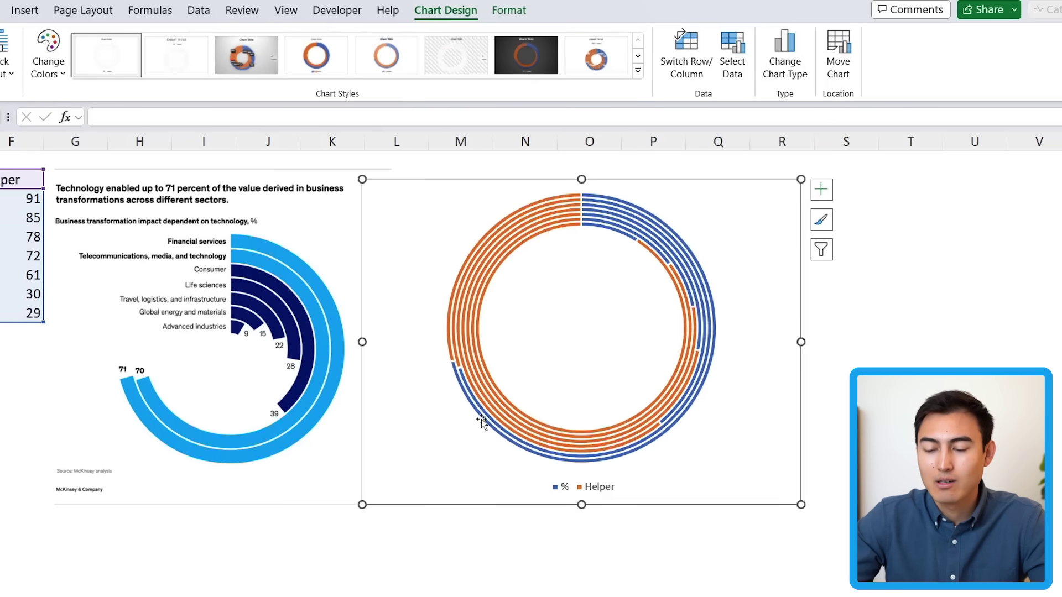
pyautogui.click(582, 488)
pyautogui.press('Delete')
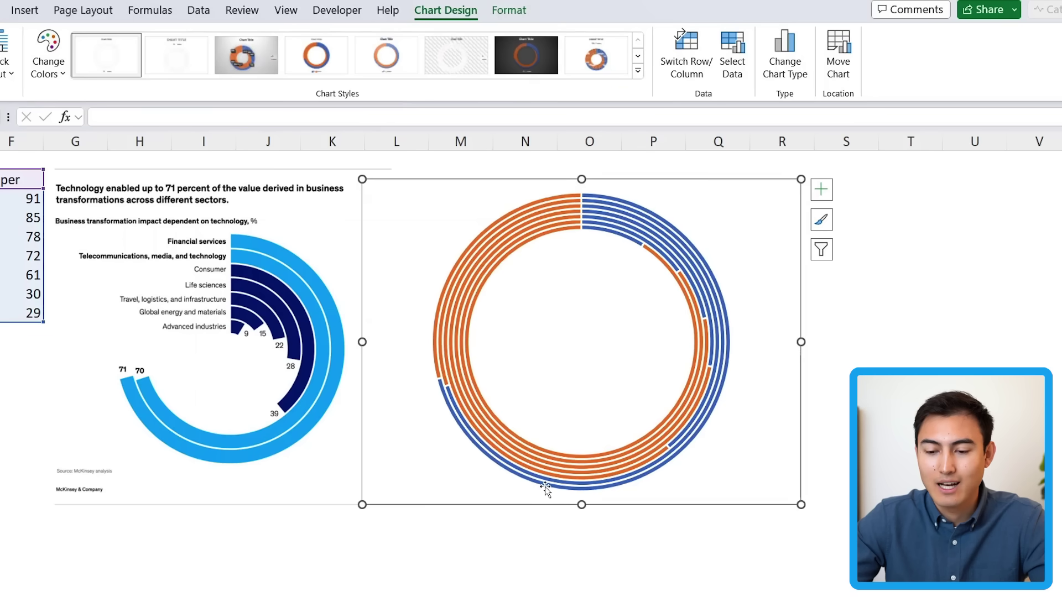
pyautogui.moveTo(362, 342); pyautogui.dragTo(390, 342)
pyautogui.moveTo(230, 338); pyautogui.dragTo(543, 332)
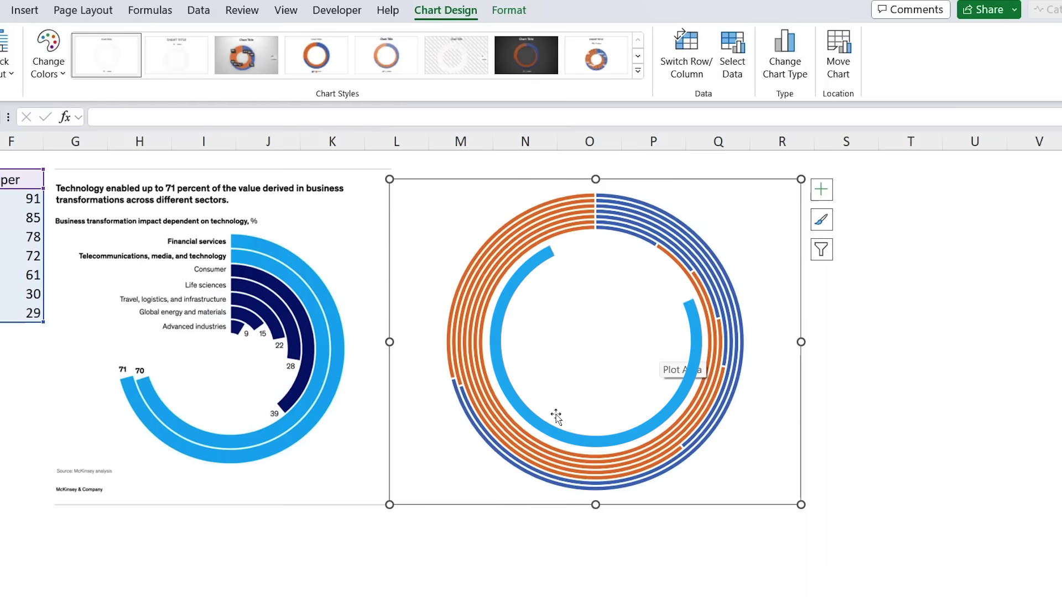
# - Set the doughnut hole size of the chart's data series to 25%
pyautogui.click(628, 222)
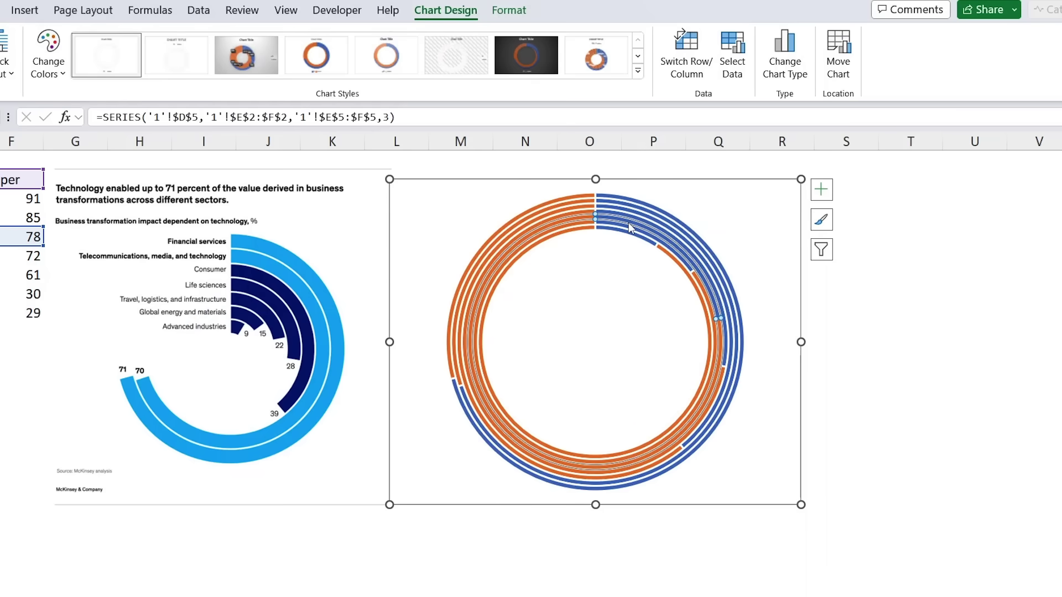
pyautogui.rightClick(629, 226)
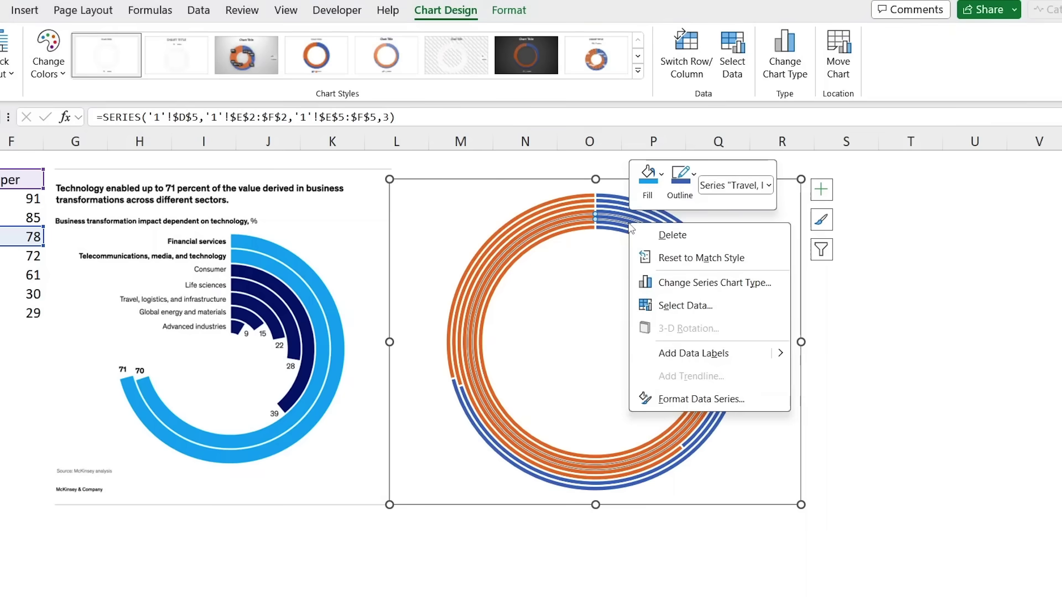
pyautogui.click(720, 406)
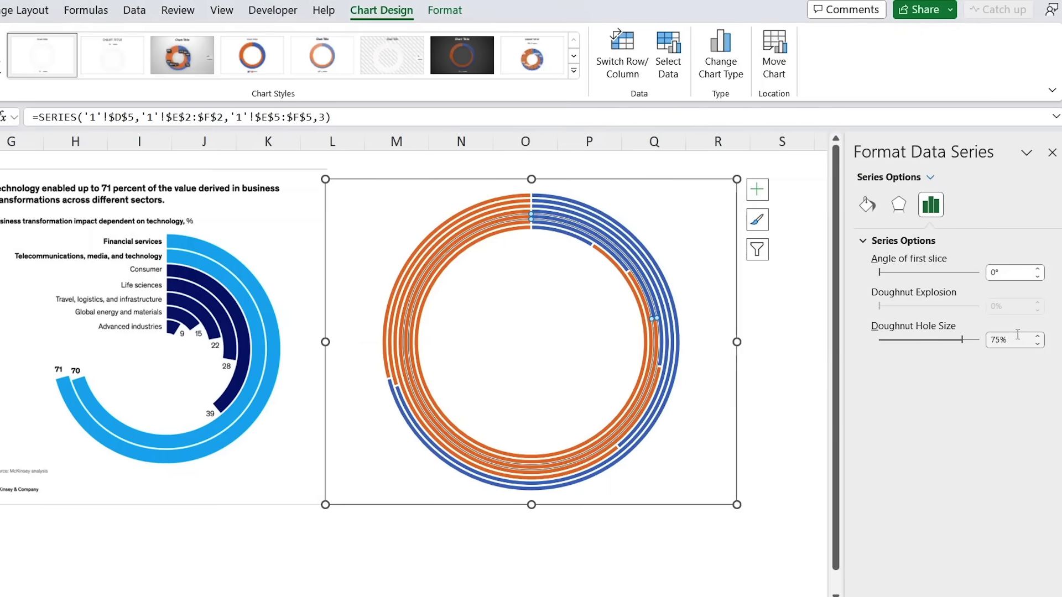
pyautogui.moveTo(1016, 340); pyautogui.dragTo(995, 342)
pyautogui.write('25')
pyautogui.press('Return')
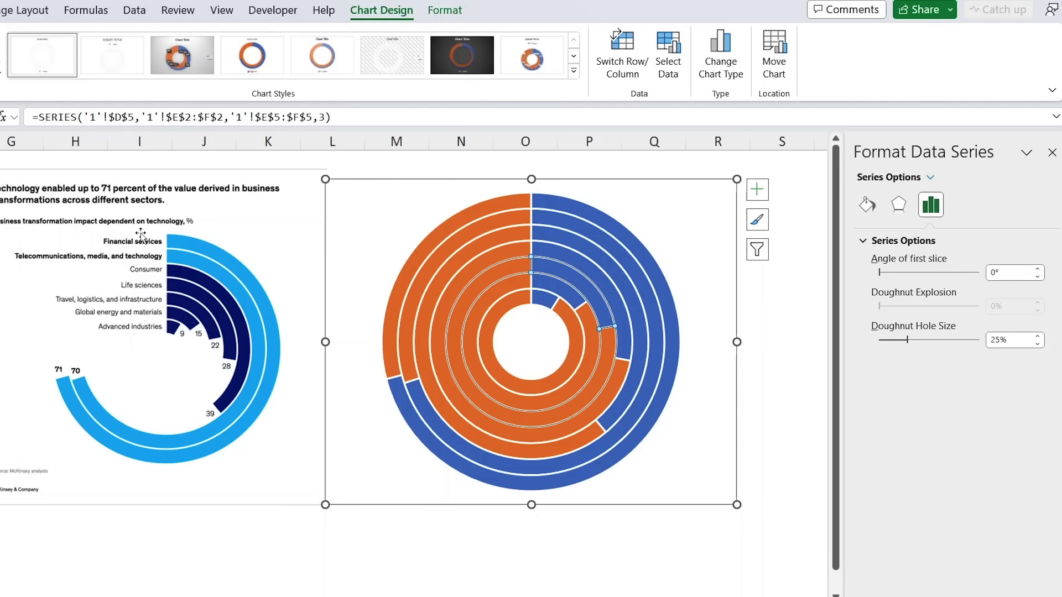
# - Set the orange Helper segment of the innermost ring (Advanced industries) to no fill
pyautogui.click(569, 365)
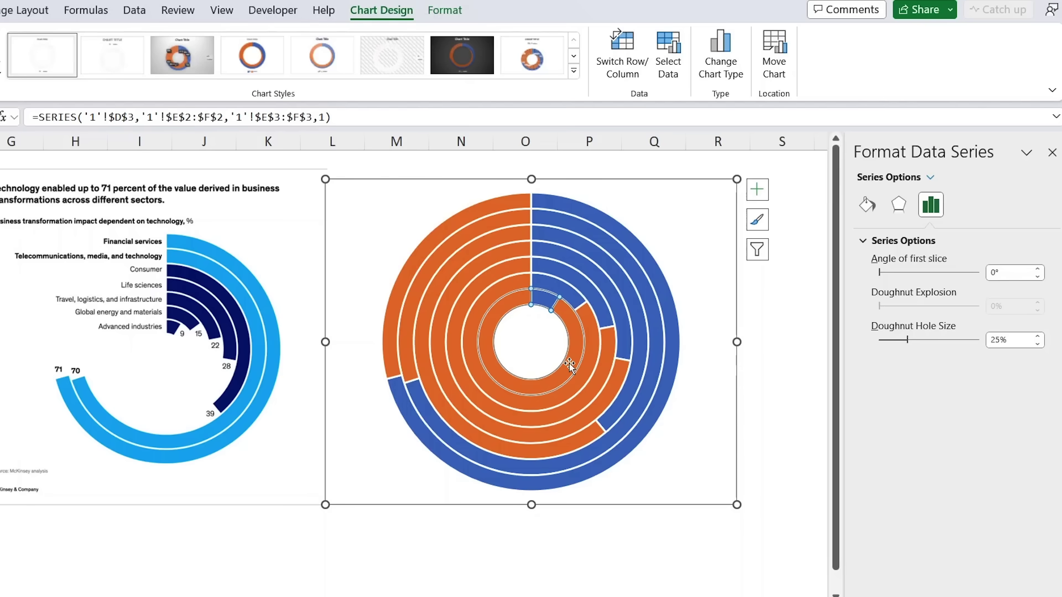
pyautogui.click(570, 365)
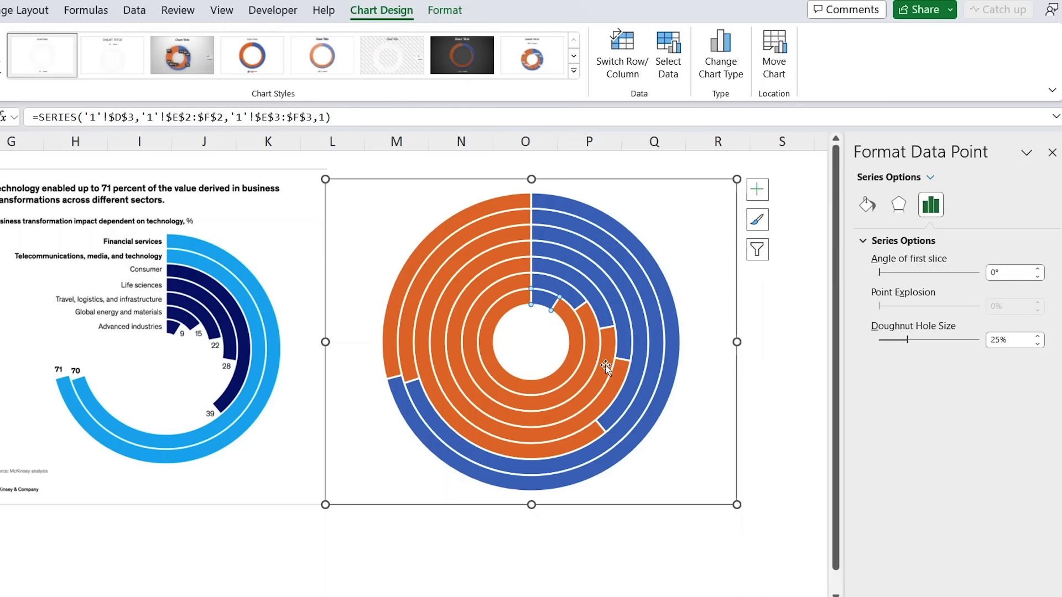
pyautogui.click(870, 208)
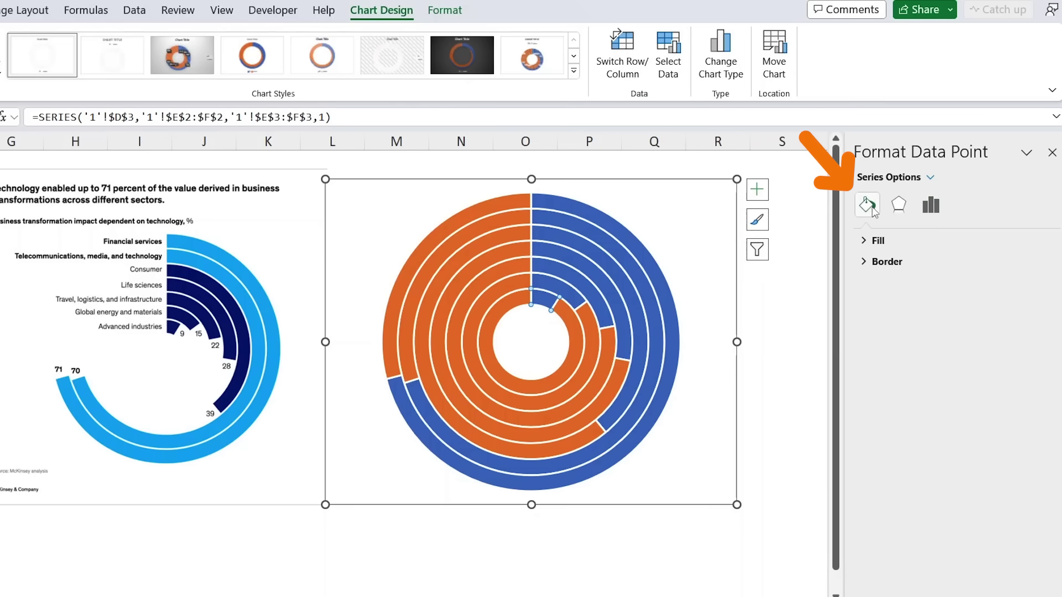
pyautogui.click(874, 242)
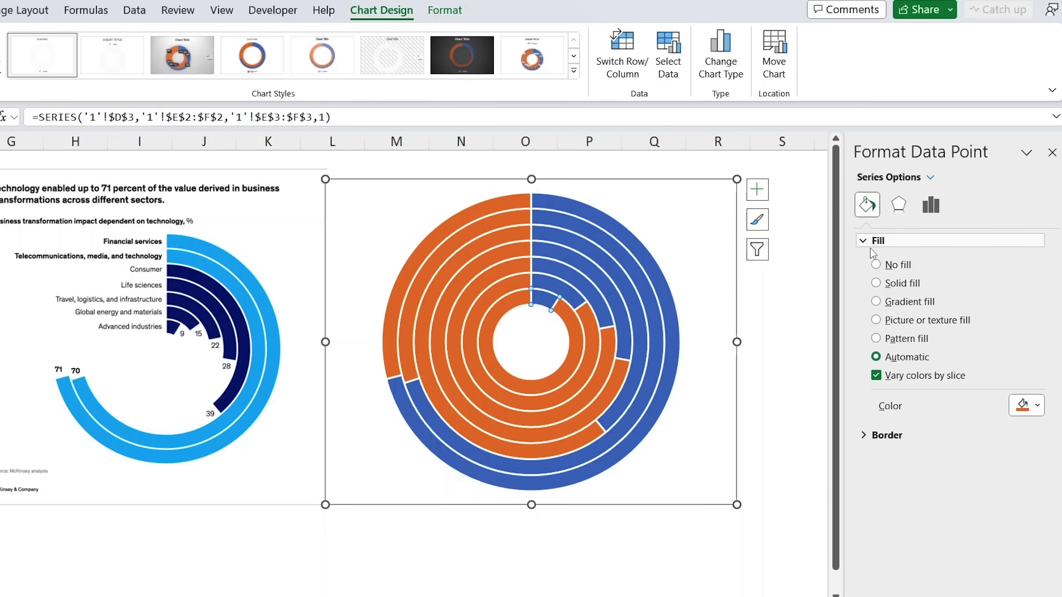
pyautogui.click(877, 265)
# - Set the orange Helper segments of all remaining rings to no fill so only the blue arcs show
pyautogui.click(581, 376)
pyautogui.click(579, 378)
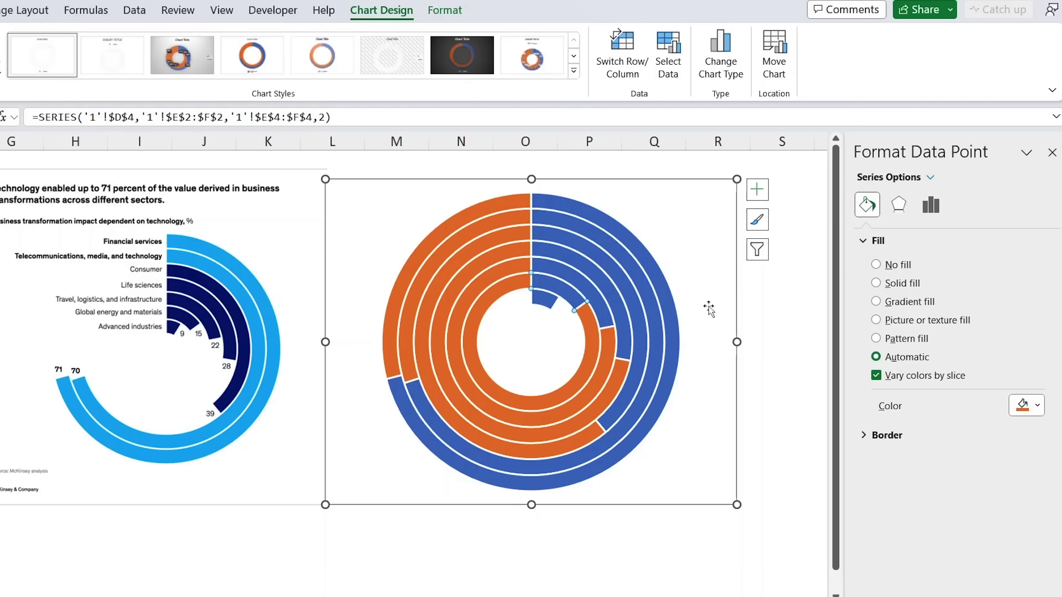
pyautogui.click(896, 266)
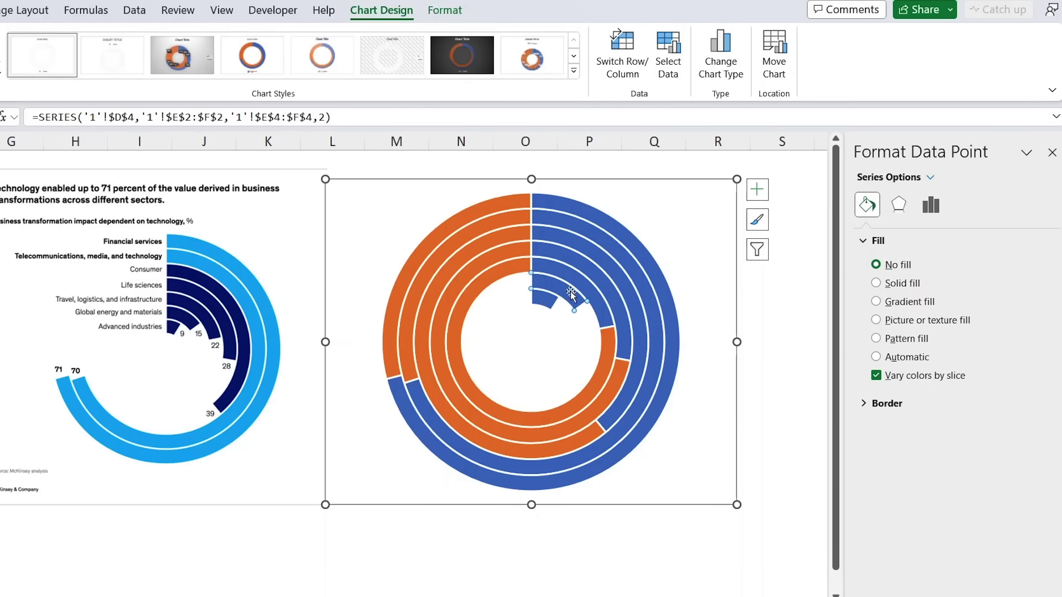
pyautogui.click(576, 405)
pyautogui.click(896, 267)
pyautogui.click(398, 343)
pyautogui.click(896, 267)
pyautogui.click(332, 541)
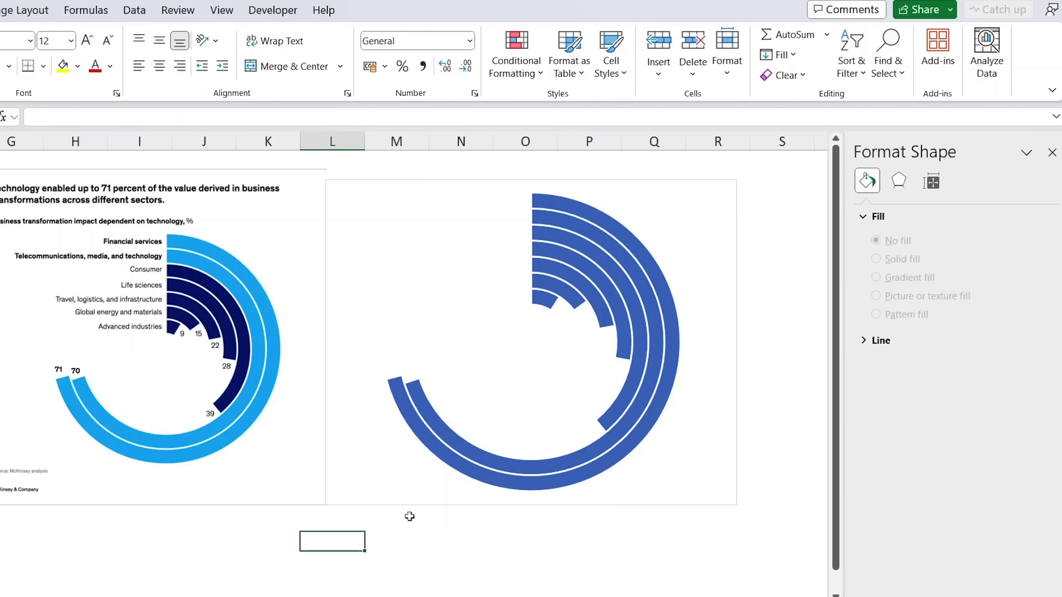
# - Remove the border line around the doughnut chart's chart area
pyautogui.click(402, 198)
pyautogui.click(369, 180)
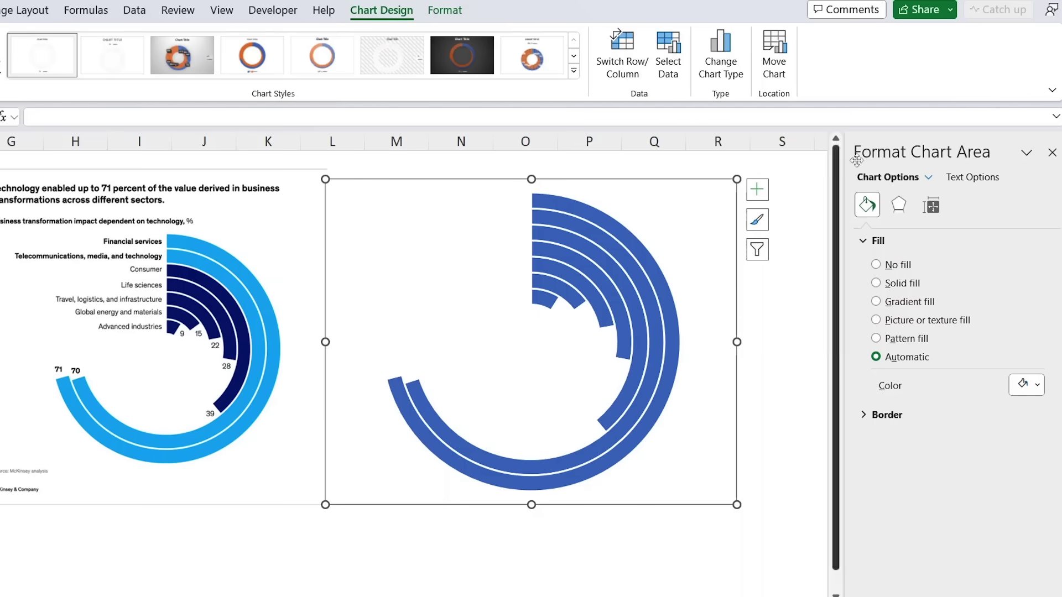
pyautogui.click(893, 417)
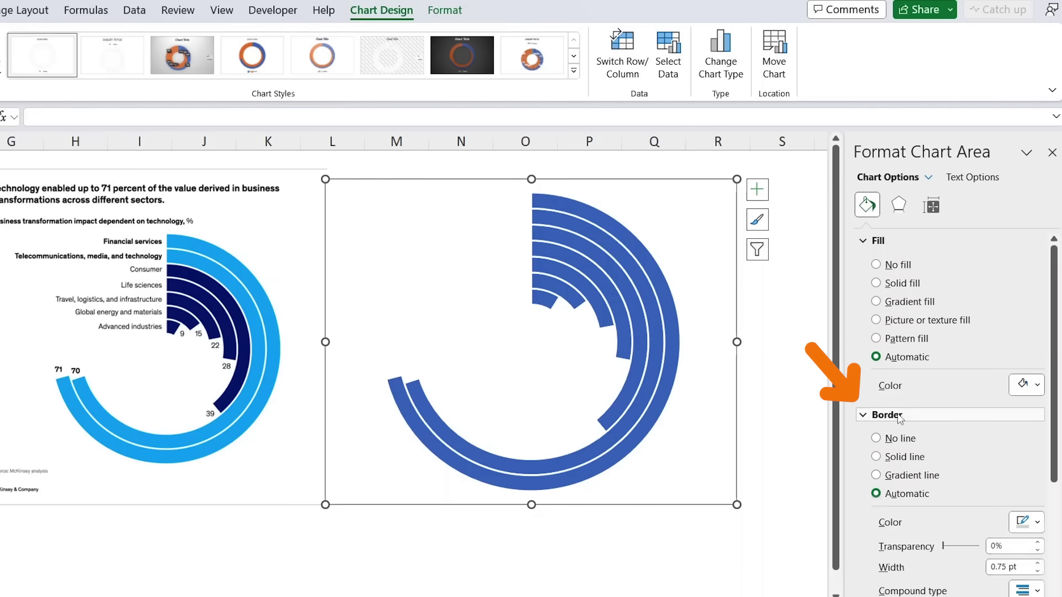
pyautogui.click(615, 542)
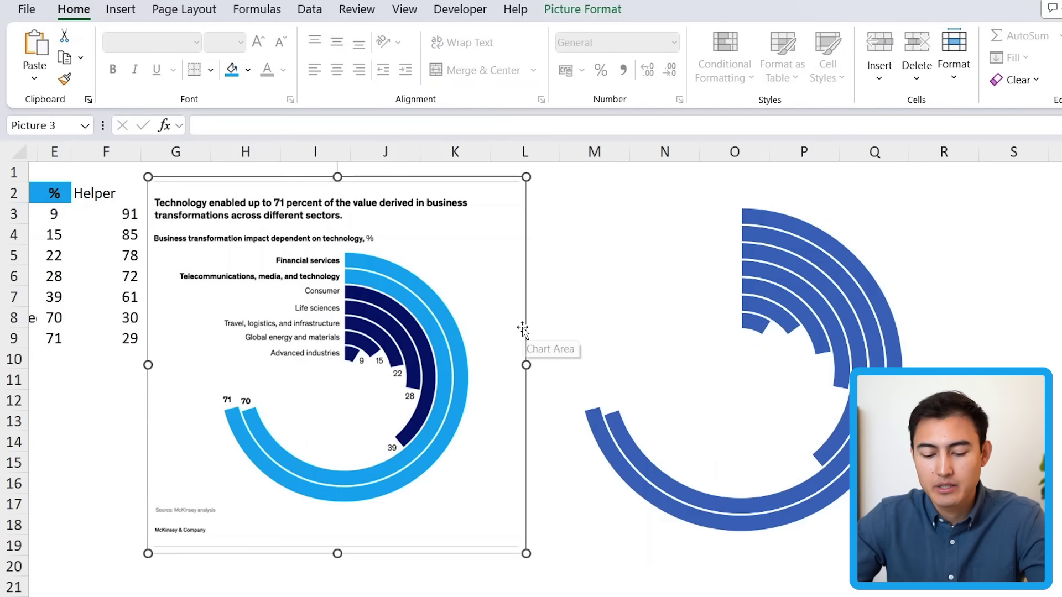
# - Copy the McKinsey reference chart picture from the Excel sheet and paste it onto the blank PowerPoint slide
pyautogui.hotkey('ctrl', 'c')
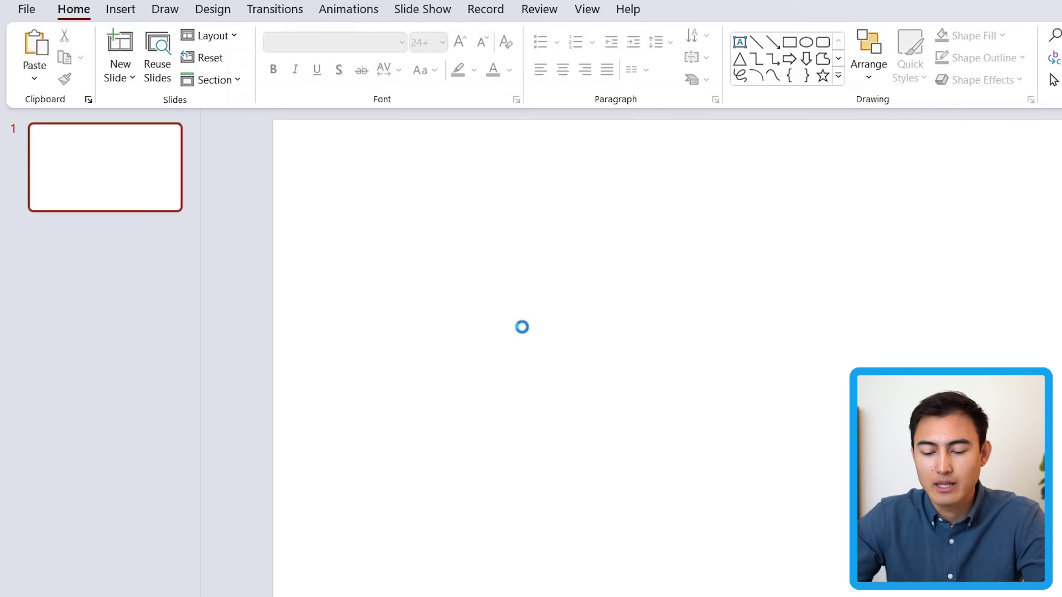
pyautogui.hotkey('ctrl', 'v')
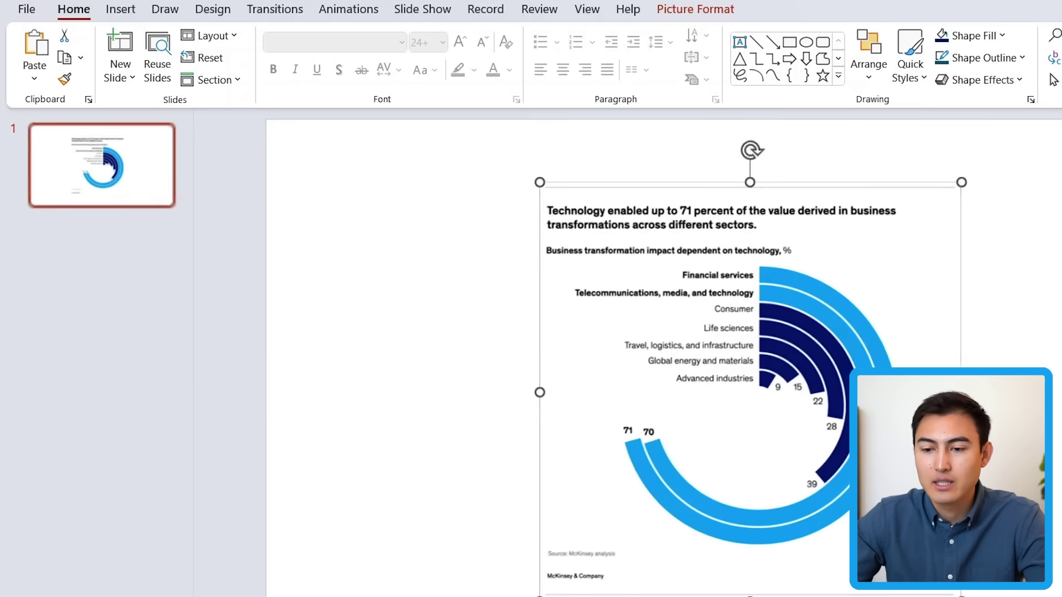
pyautogui.click(397, 203)
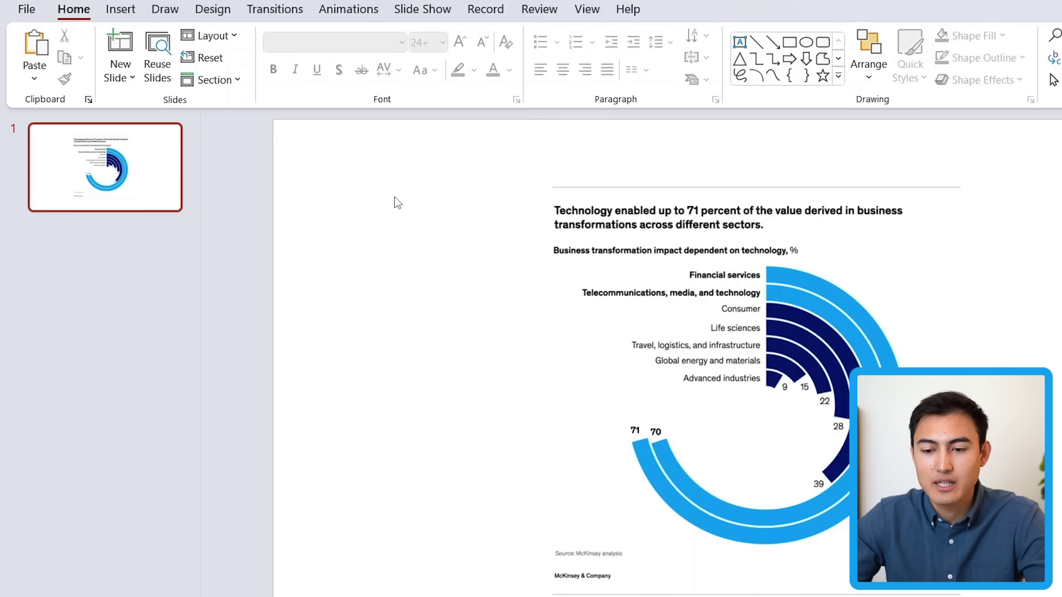
# - Draw a rectangle in the empty area of the slide beside the pasted reference chart
pyautogui.click(121, 10)
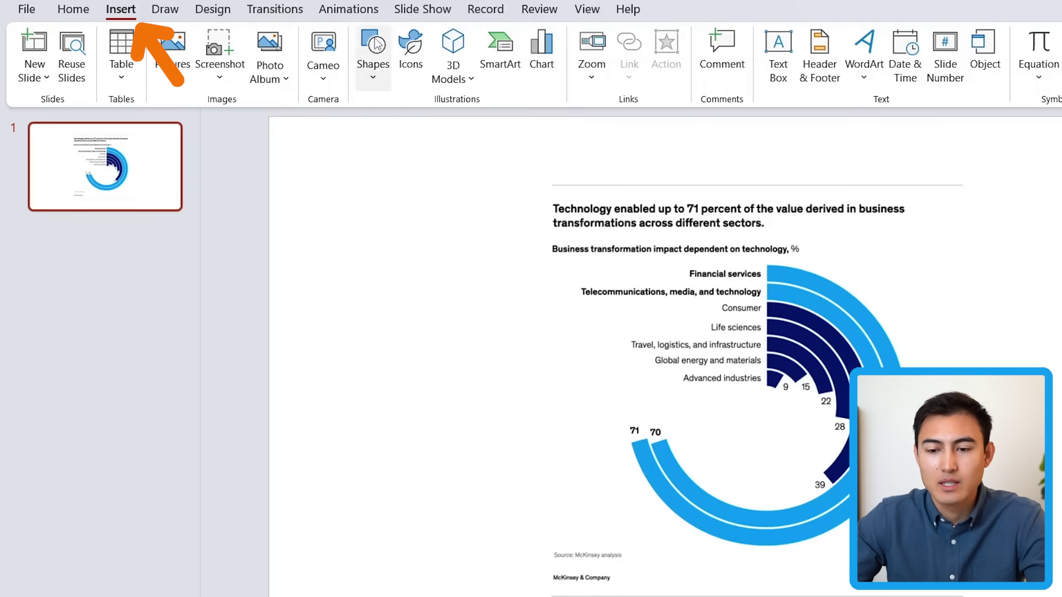
pyautogui.click(373, 56)
pyautogui.click(412, 144)
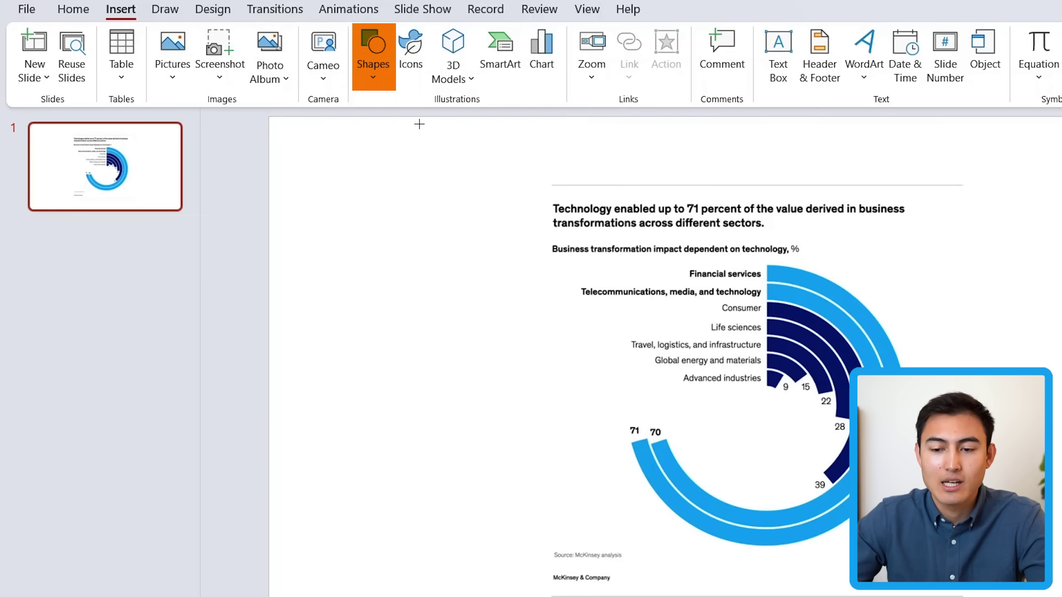
pyautogui.moveTo(347, 191); pyautogui.dragTo(487, 280)
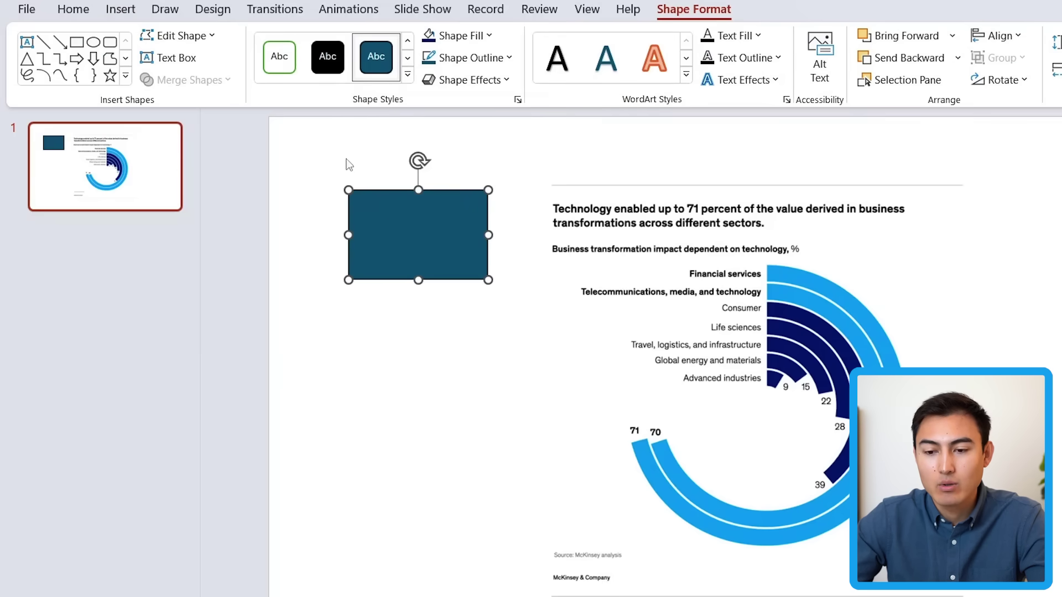
# - Fill the rectangle with the light blue sampled by eyedropper from the reference chart's outermost Financial services ring
pyautogui.click(482, 34)
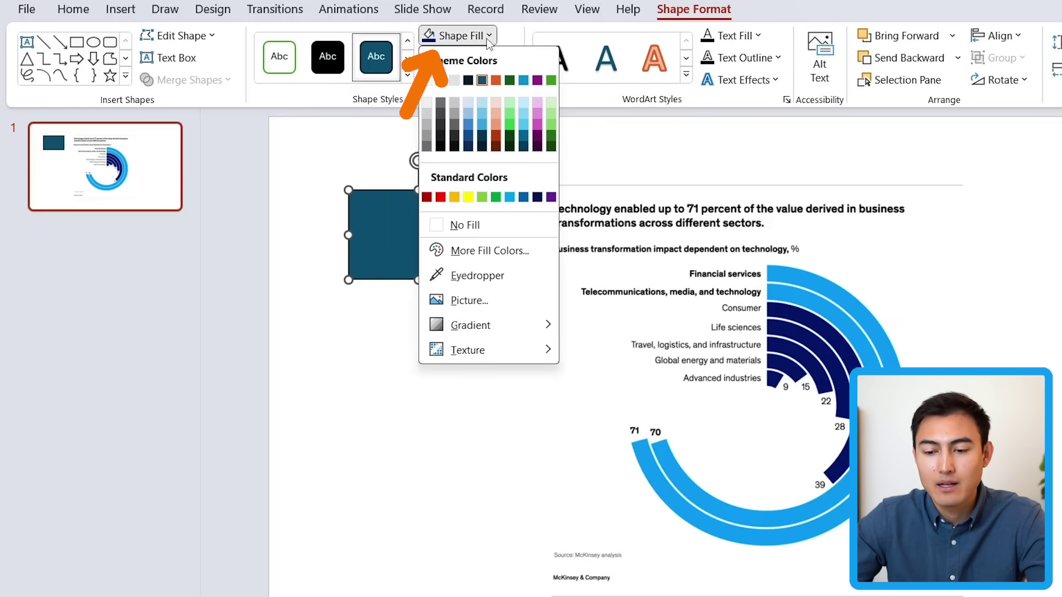
pyautogui.click(476, 276)
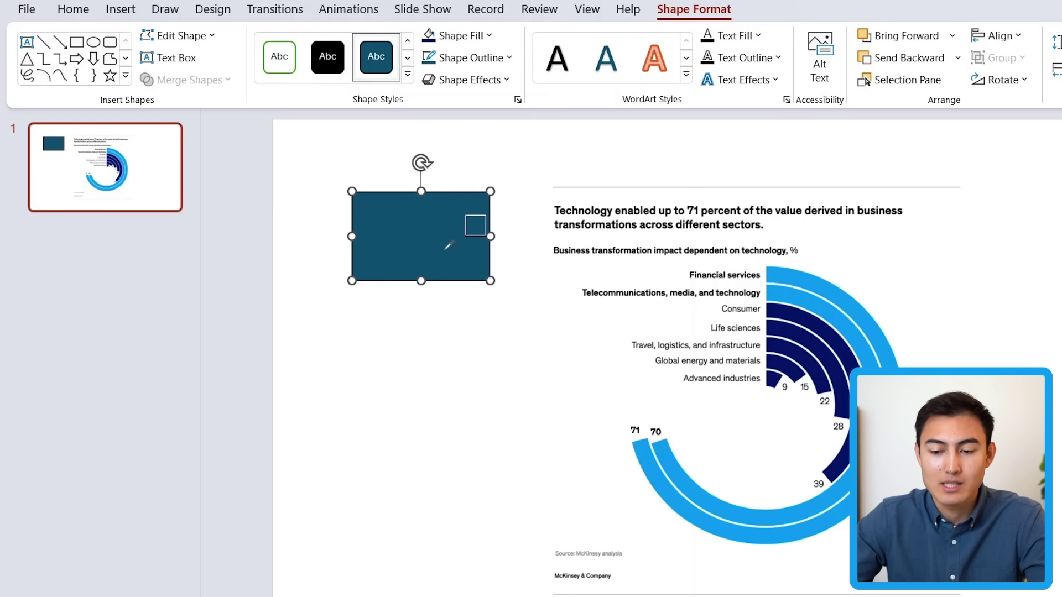
pyautogui.click(807, 278)
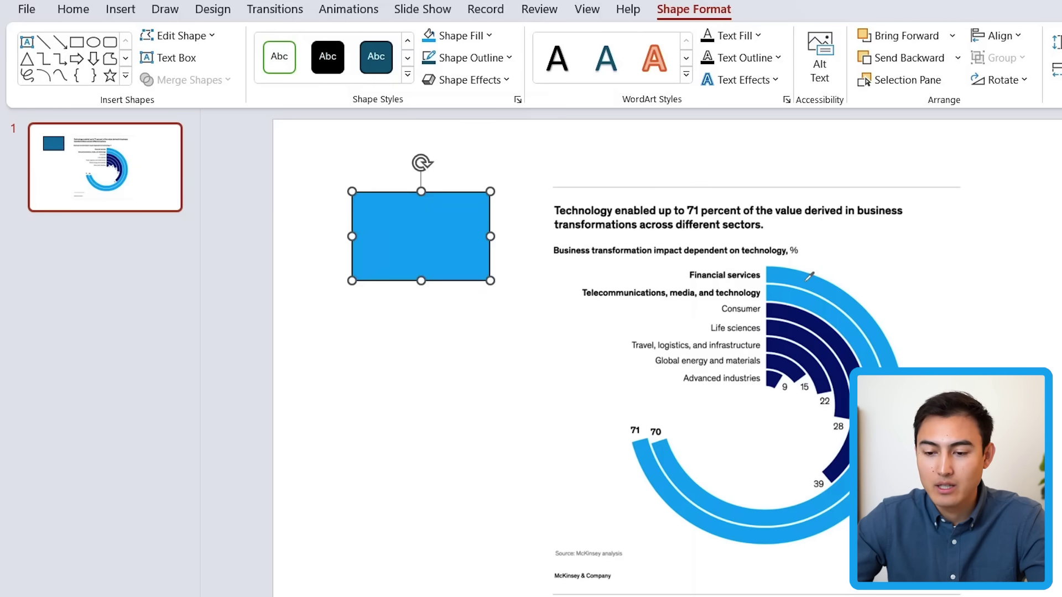
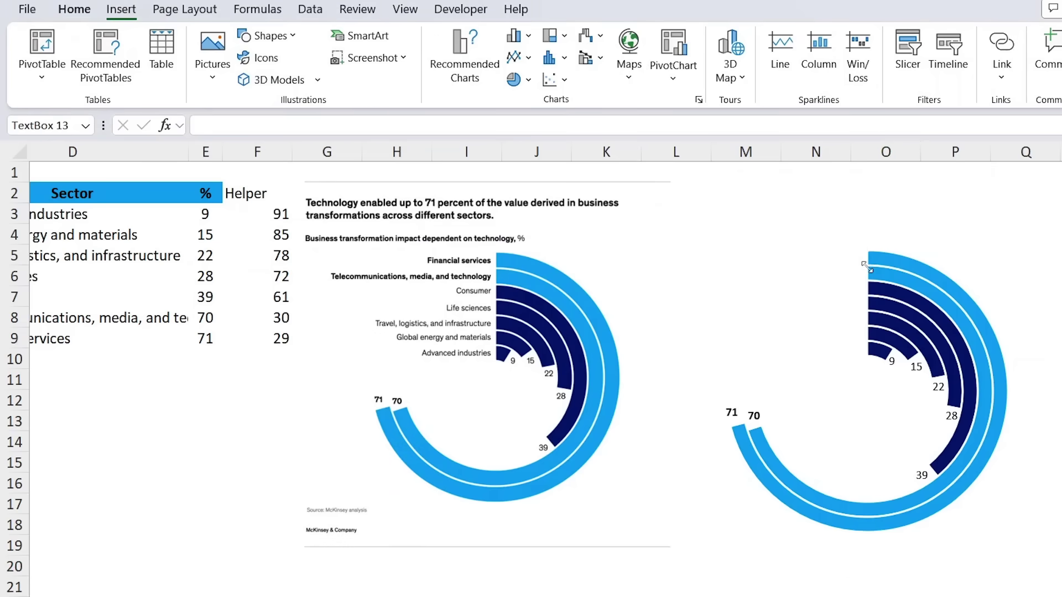
# - In Excel, link the empty text box beside the outermost ring to cell D9 (=$D$9) and right-align its text
pyautogui.click(267, 128)
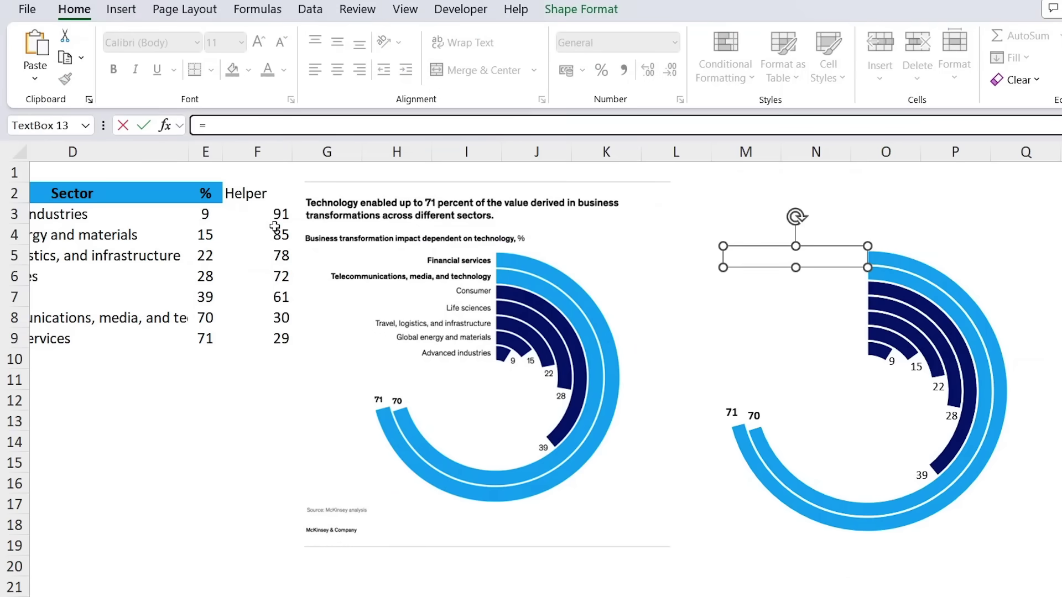
pyautogui.hscroll(-2, 275, 226)
pyautogui.click(97, 335)
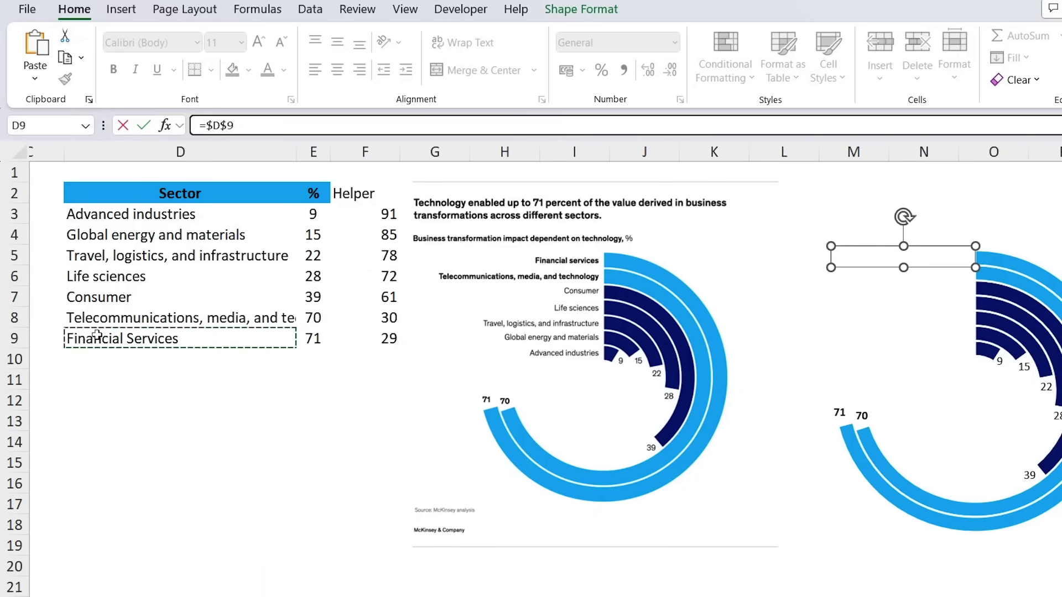
pyautogui.press('Return')
pyautogui.hscroll(3, 520, 378)
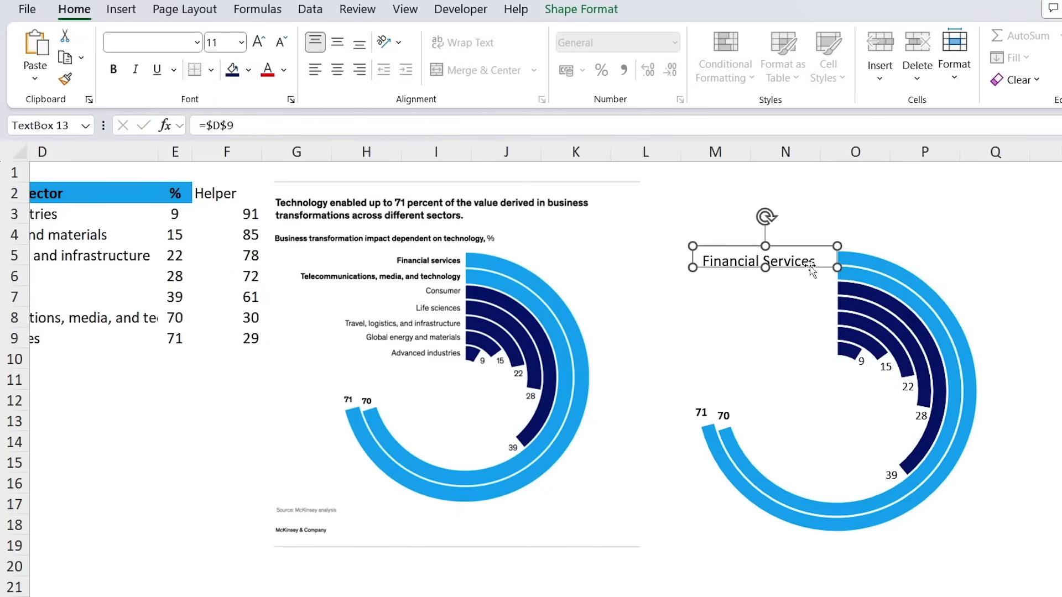
pyautogui.click(359, 70)
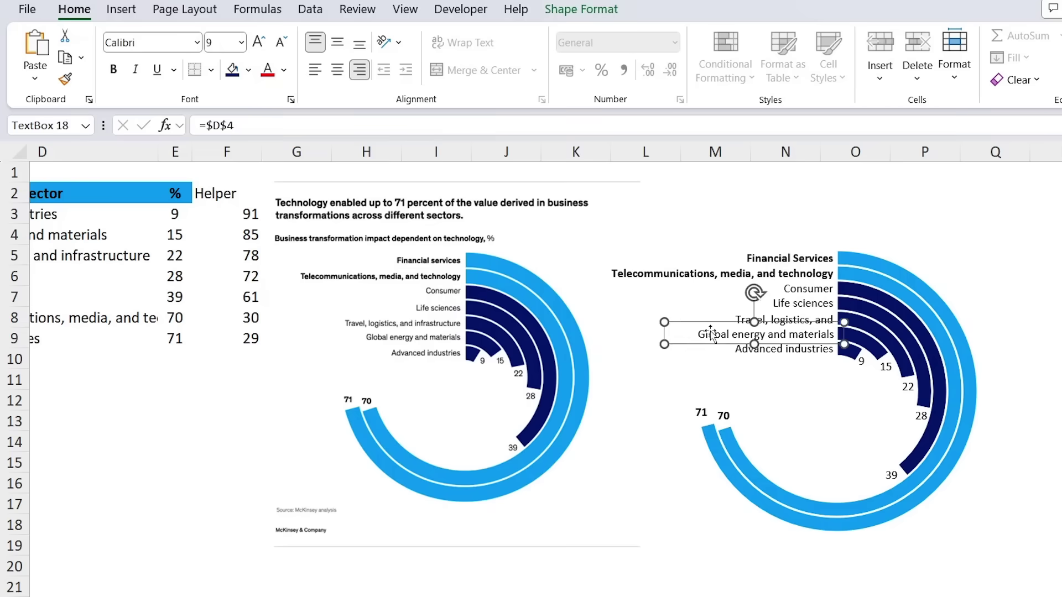
pyautogui.click(925, 212)
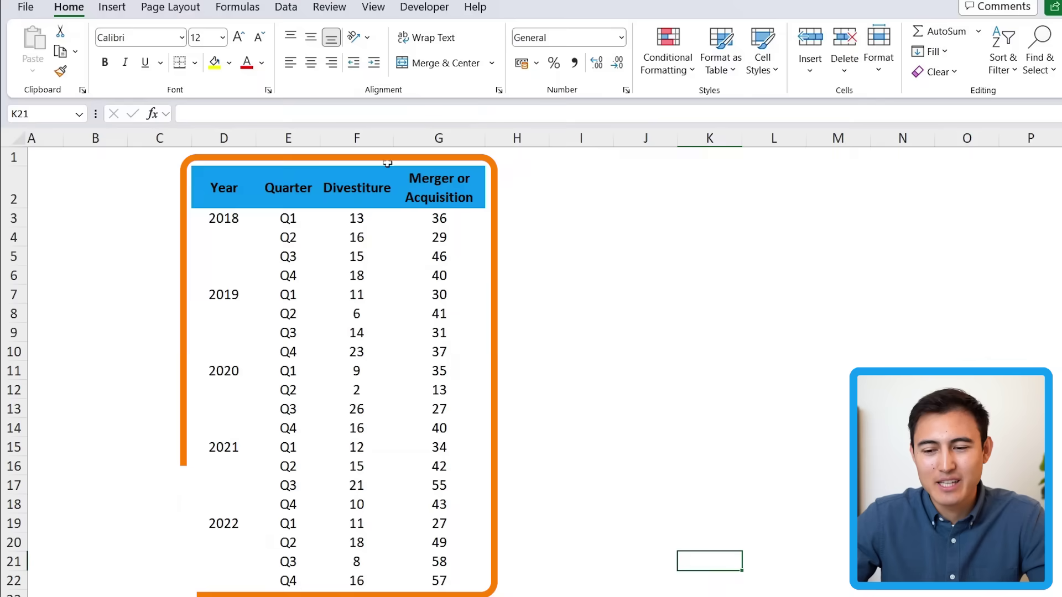
# - Paste the picture of the machinery-sector M&A reference chart beside the quarterly divestiture and merger data table
pyautogui.hotkey('ctrl', 'v')
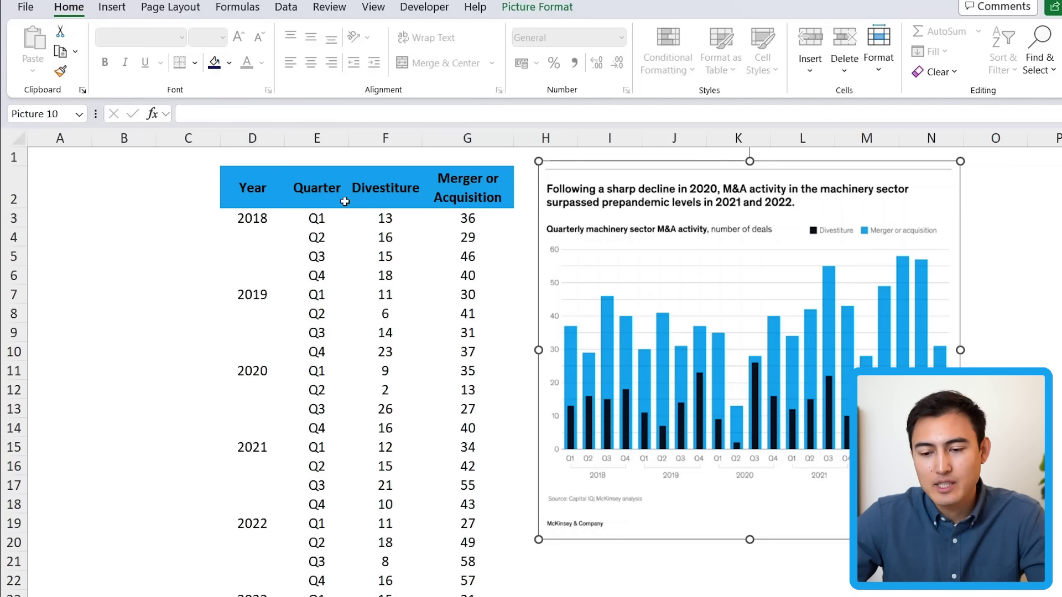
pyautogui.hscroll(2, 244, 191)
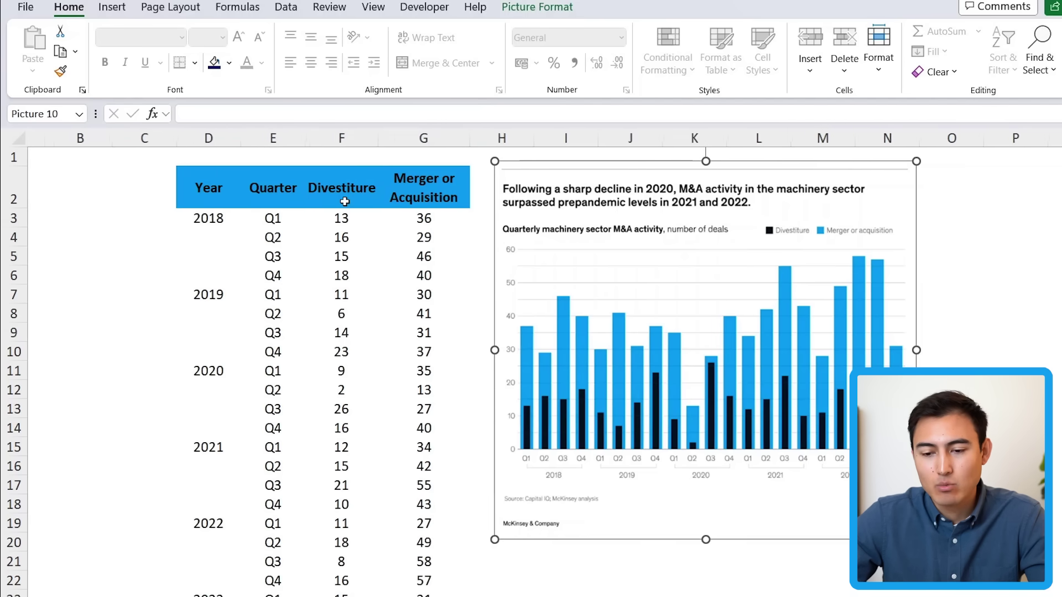
# - Insert a 2-D clustered column chart from the Quarter, Divestiture and Merger or Acquisition columns (E2:G23), leaving out Year
pyautogui.click(253, 188)
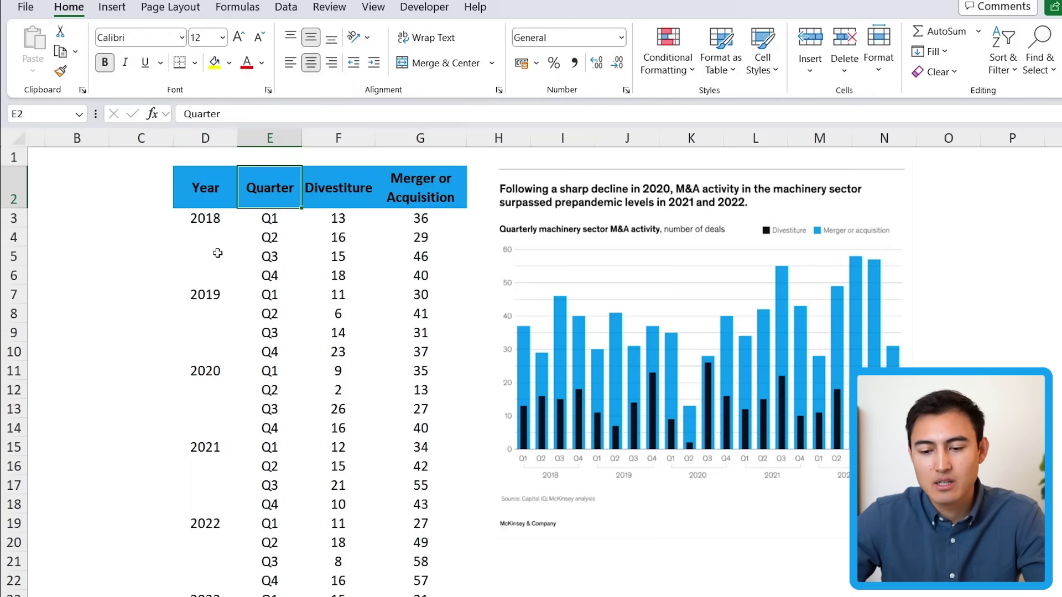
pyautogui.hotkey('ctrl', 'shift', 'Down')
pyautogui.hotkey('ctrl', 'shift', 'Right')
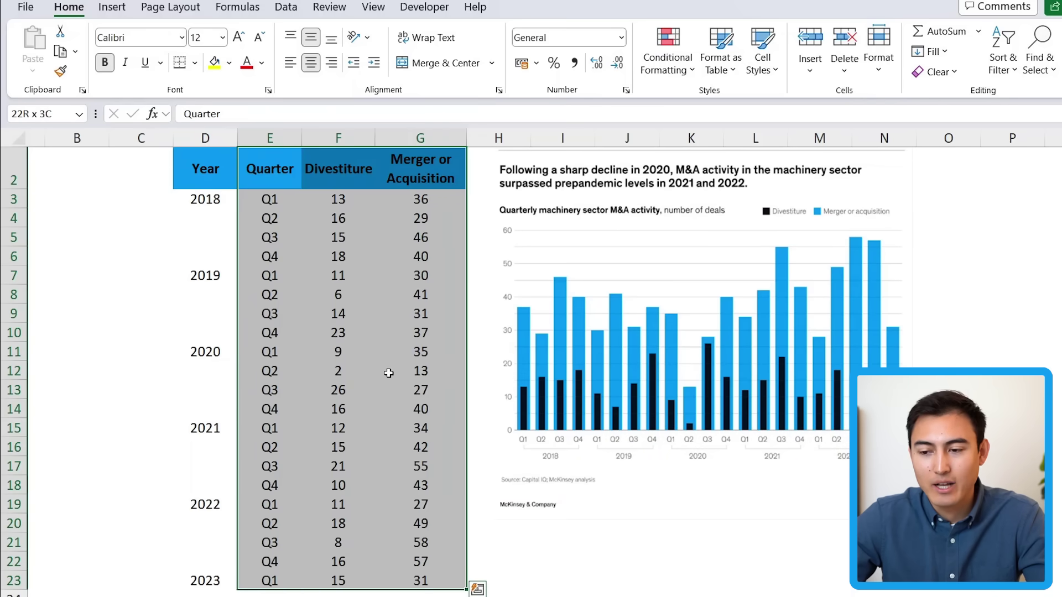
pyautogui.click(113, 8)
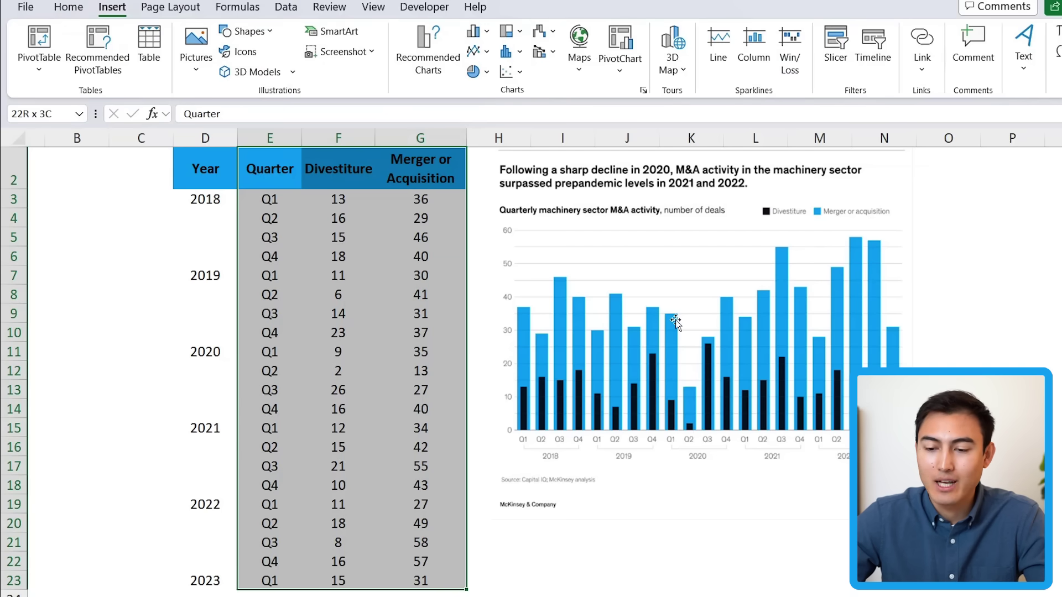
pyautogui.click(486, 33)
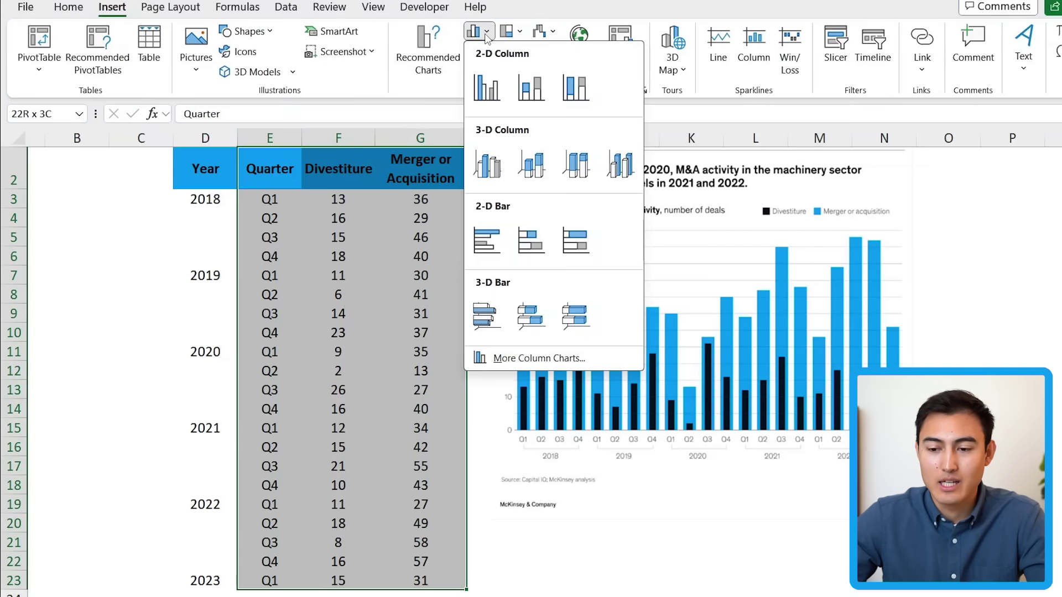
pyautogui.click(487, 87)
# - Move the new column chart off the data into the empty cells beside the M&A reference picture
pyautogui.hscroll(5, 405, 332)
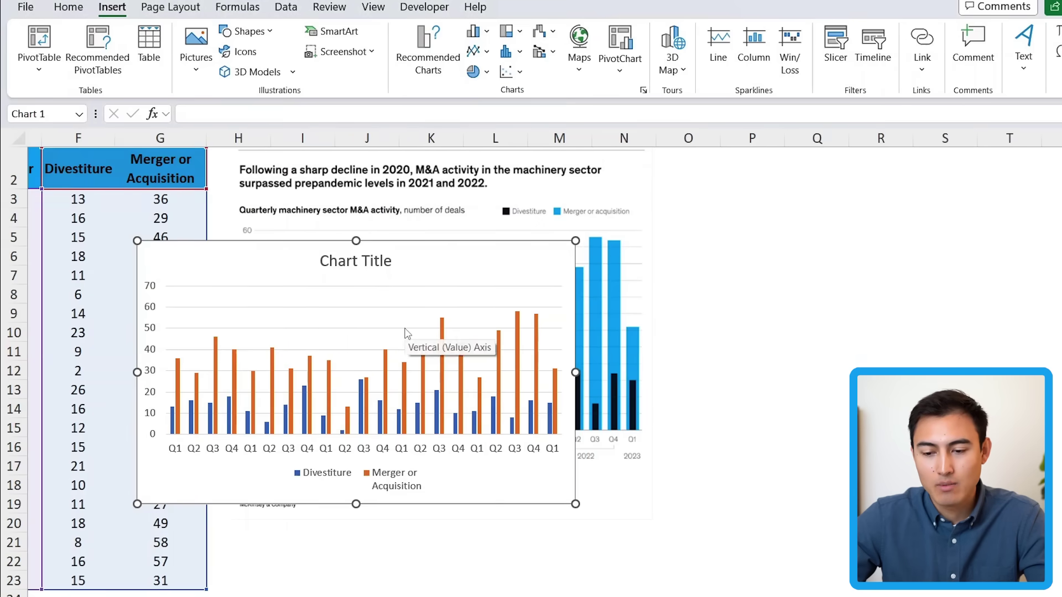
pyautogui.moveTo(213, 280); pyautogui.dragTo(735, 238)
pyautogui.hscroll(4, 735, 239)
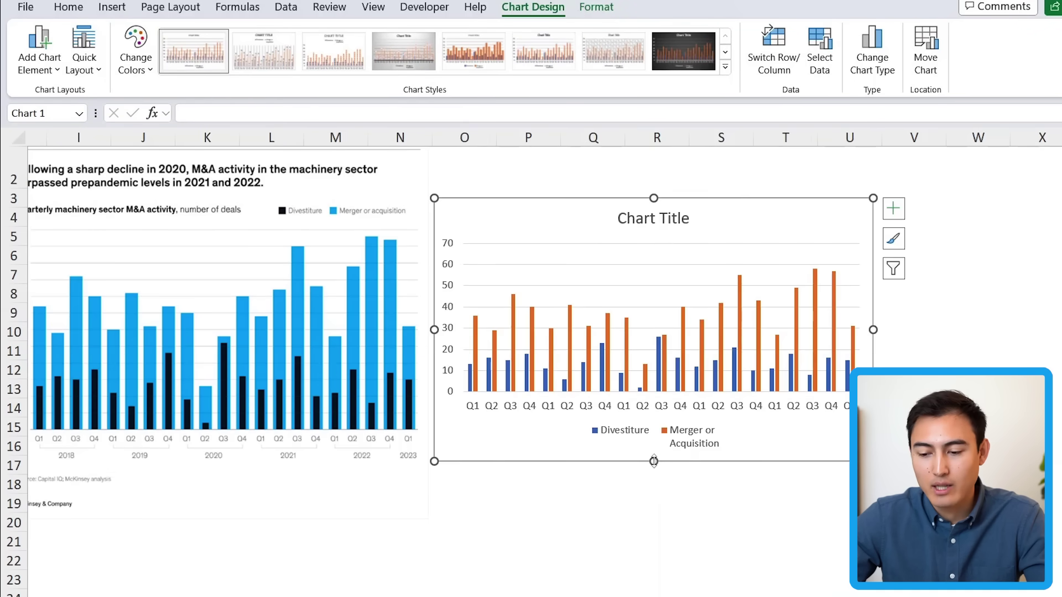
# - Delete the column chart's legend and chart title, and adjust the chart's height so it ends at about row 17
pyautogui.moveTo(653, 469); pyautogui.dragTo(654, 487)
pyautogui.click(664, 447)
pyautogui.press('Delete')
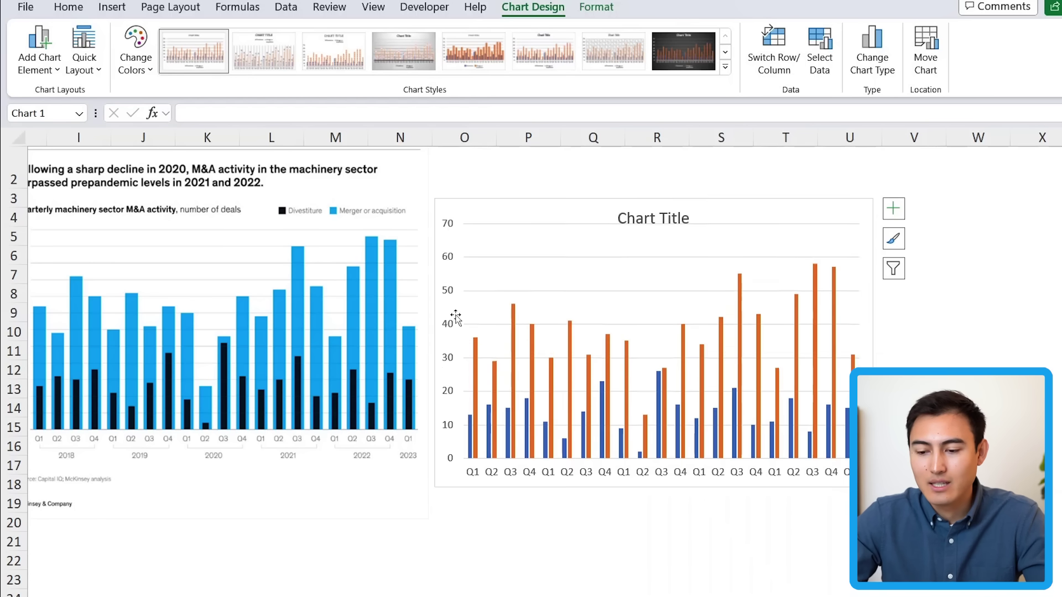
pyautogui.press('Delete')
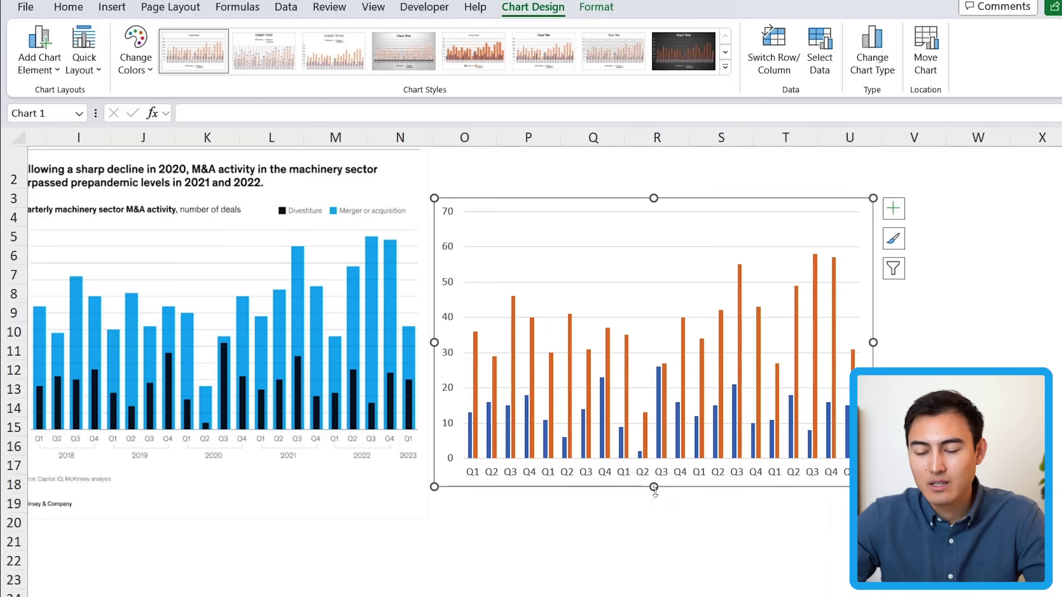
pyautogui.moveTo(653, 487); pyautogui.dragTo(653, 462)
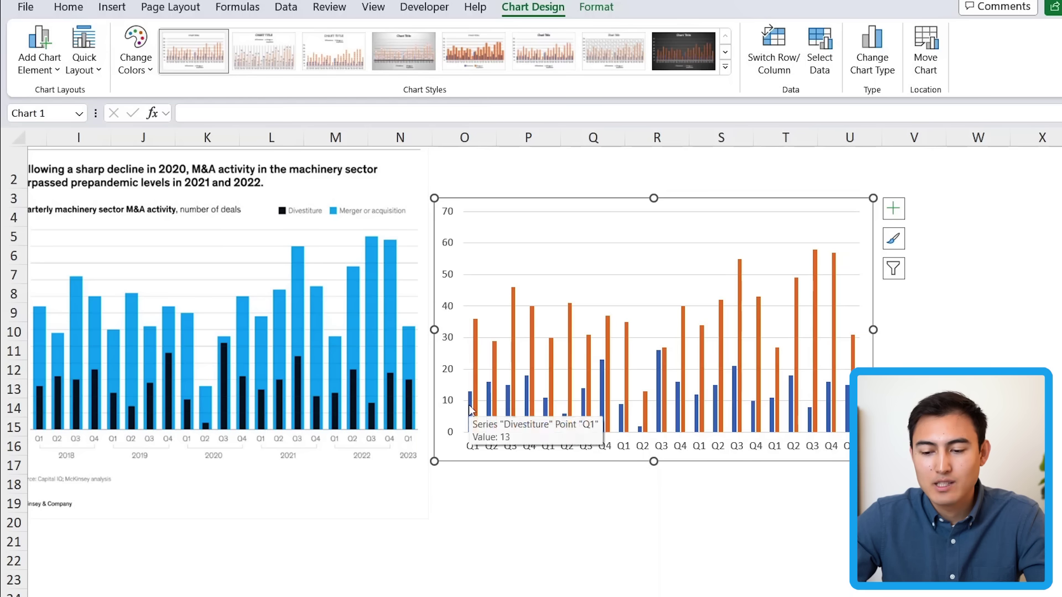
# - Plot the Divestiture series on the secondary axis so its columns overlap the Merger or Acquisition columns
pyautogui.click(469, 405)
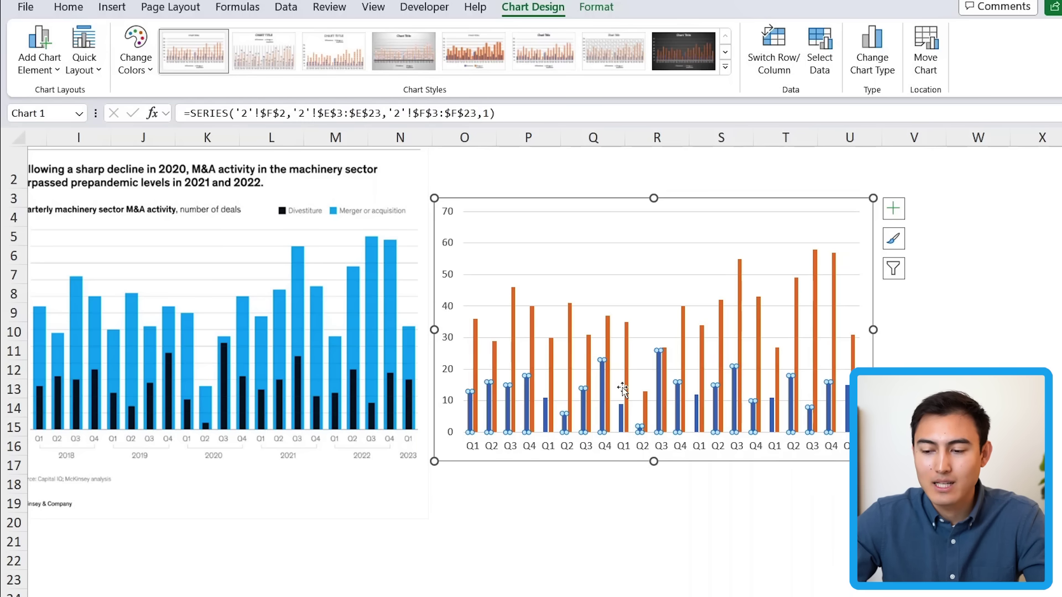
pyautogui.rightClick(602, 409)
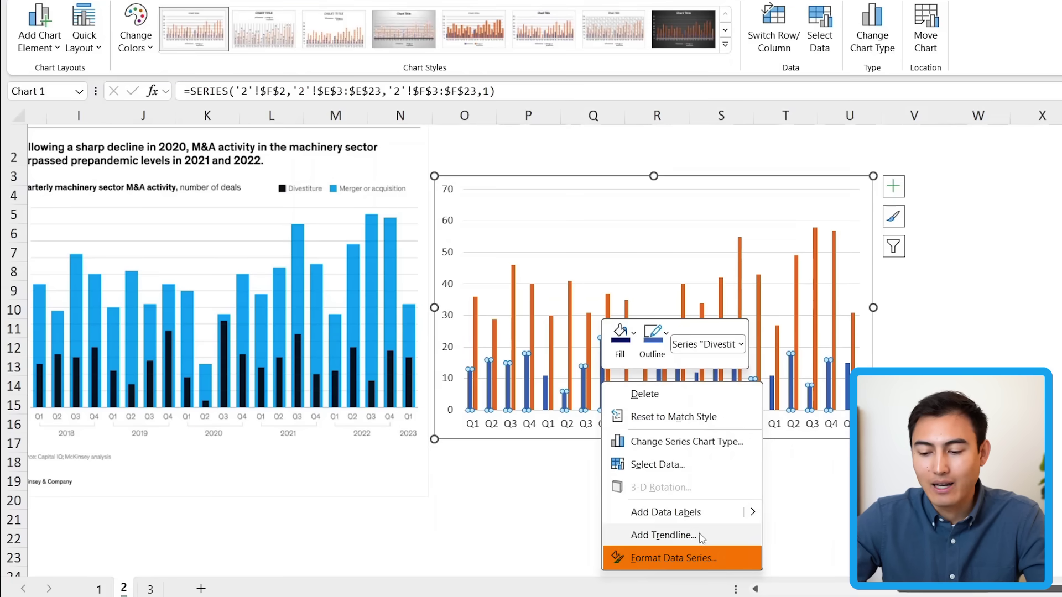
pyautogui.click(669, 558)
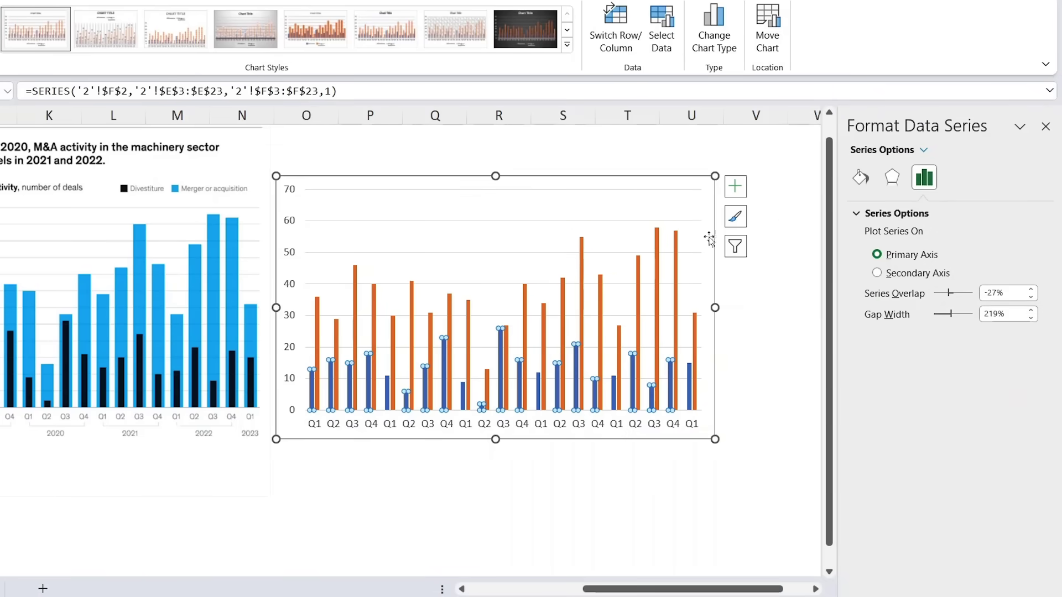
pyautogui.click(907, 277)
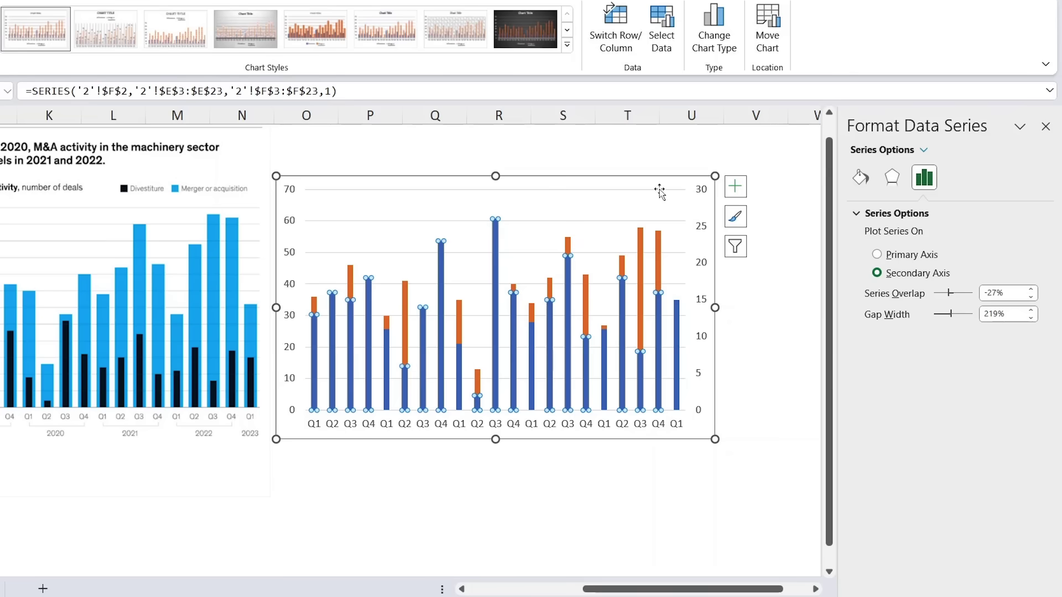
# - Set the secondary vertical axis's maximum bound to 70 to match the primary axis
pyautogui.click(706, 234)
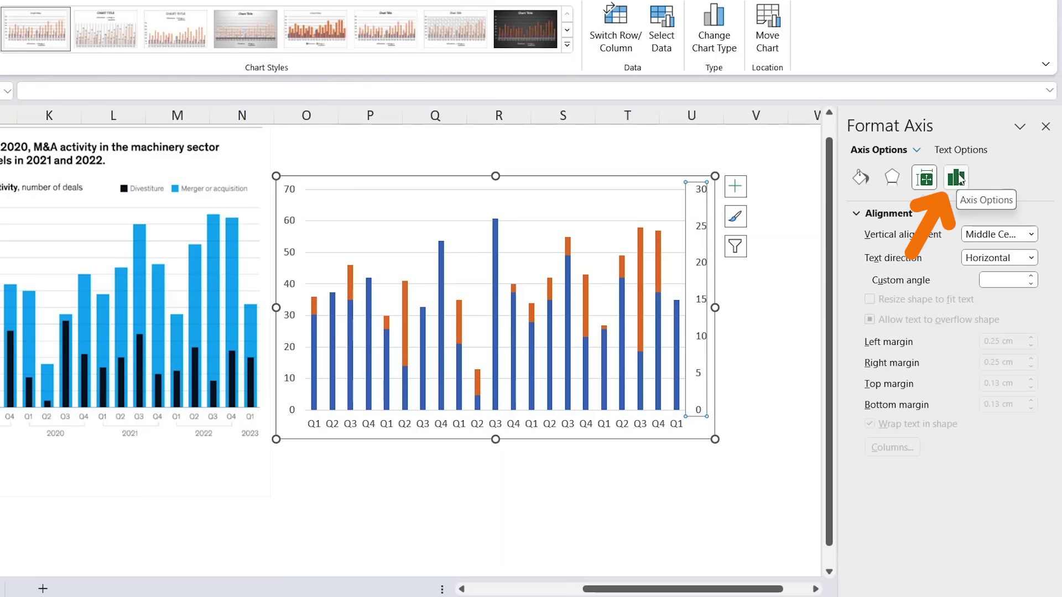
pyautogui.click(958, 178)
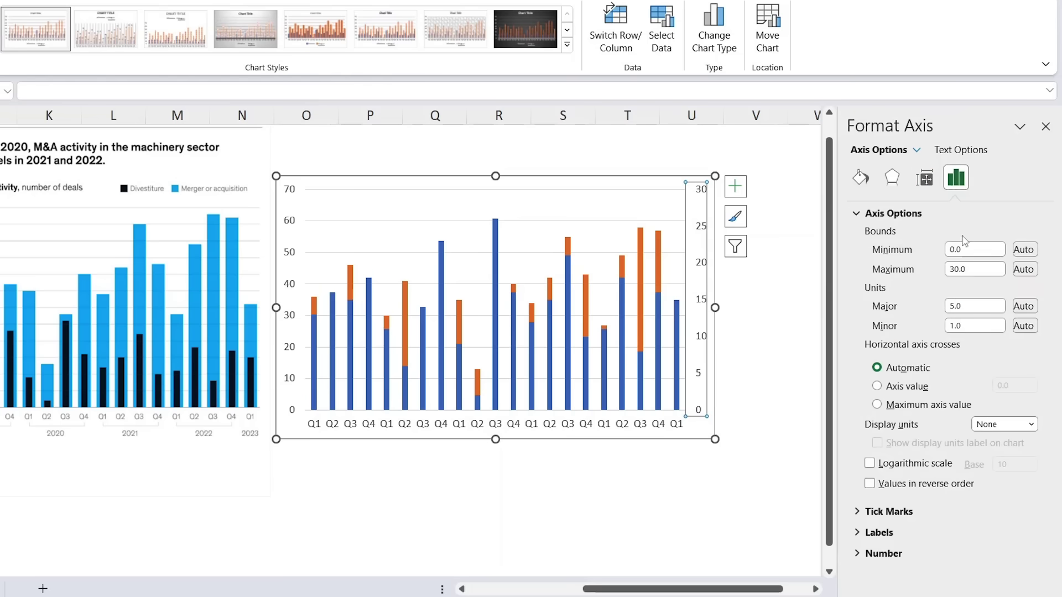
pyautogui.click(974, 271)
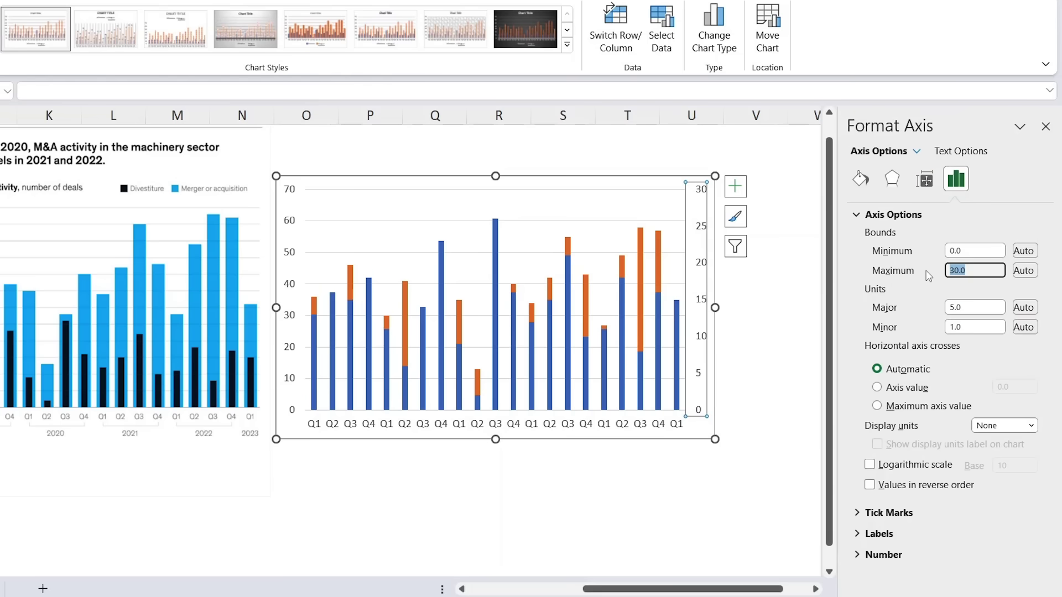
pyautogui.press('Return')
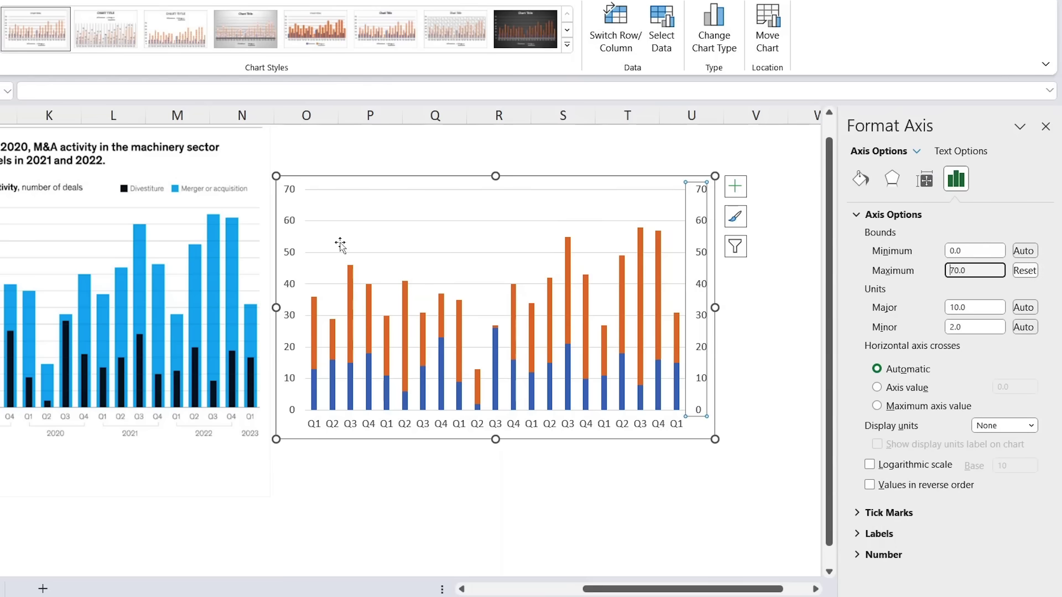
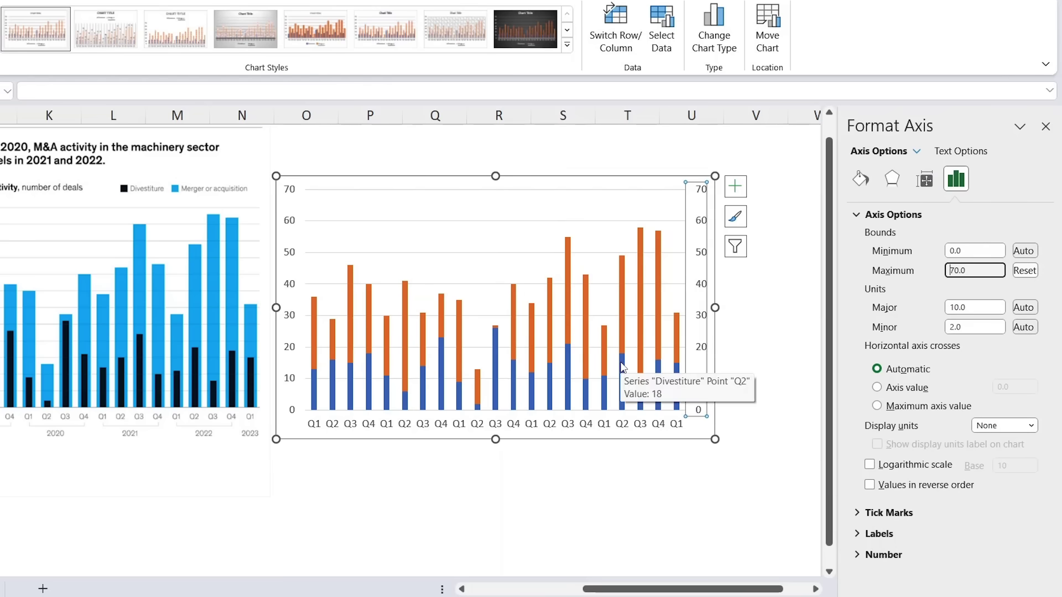
# - Set the Divestiture series' gap width to 200%
pyautogui.click(622, 367)
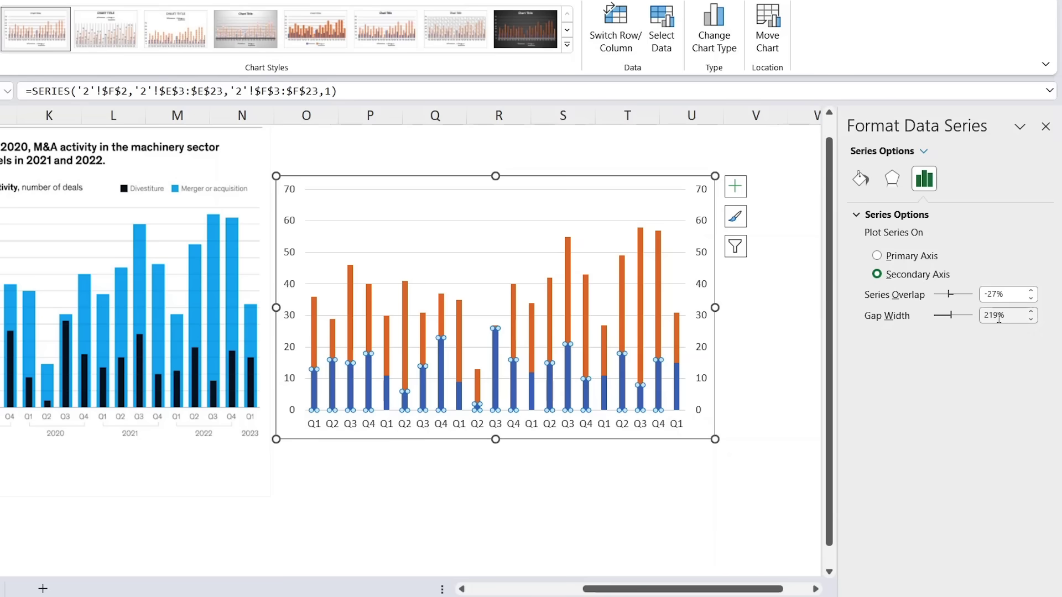
pyautogui.moveTo(1015, 317); pyautogui.dragTo(965, 328)
pyautogui.write('200')
pyautogui.press('Return')
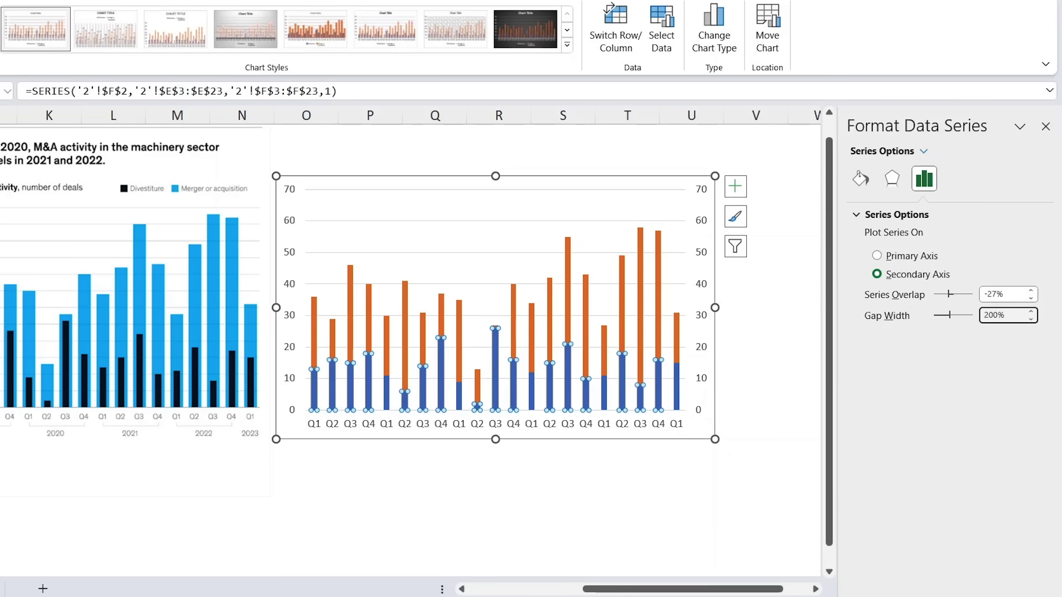
# - Set the Merger or Acquisition series' gap width to 50% so its columns are wider than the Divestiture columns
pyautogui.click(641, 283)
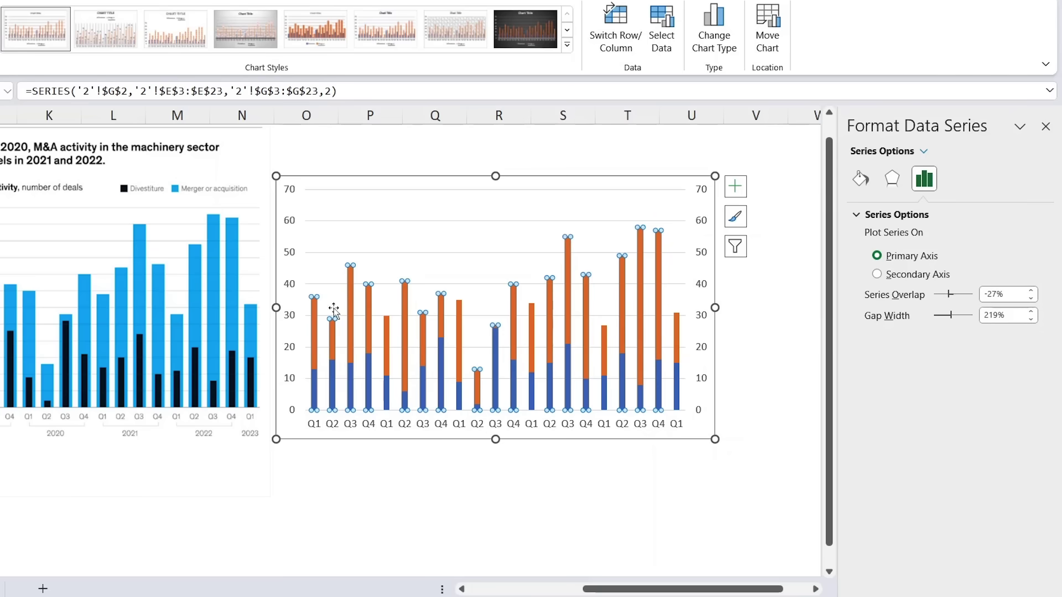
pyautogui.doubleClick(998, 314)
pyautogui.write('50')
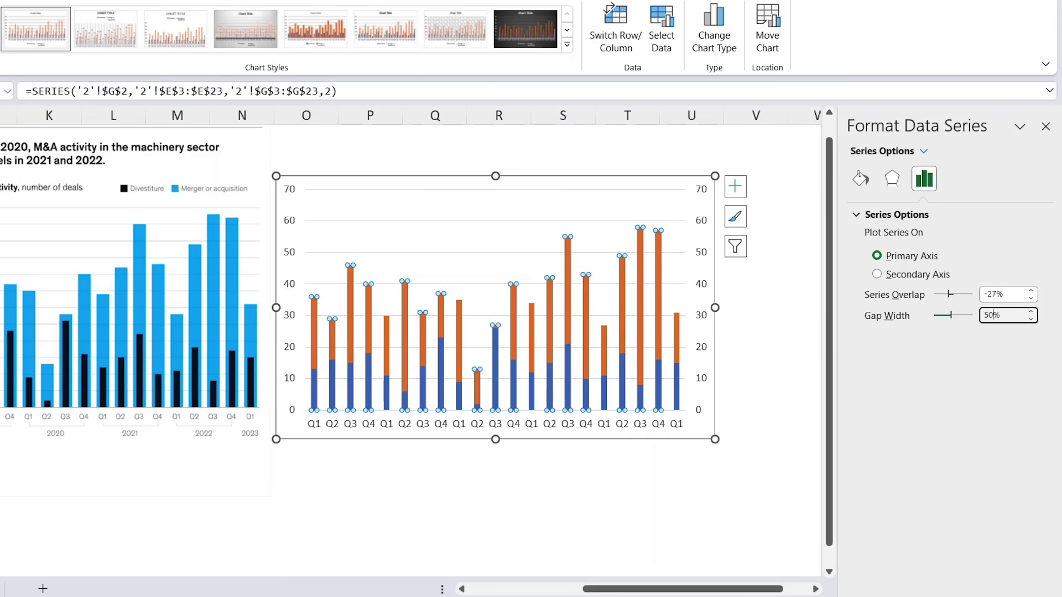
pyautogui.press('Return')
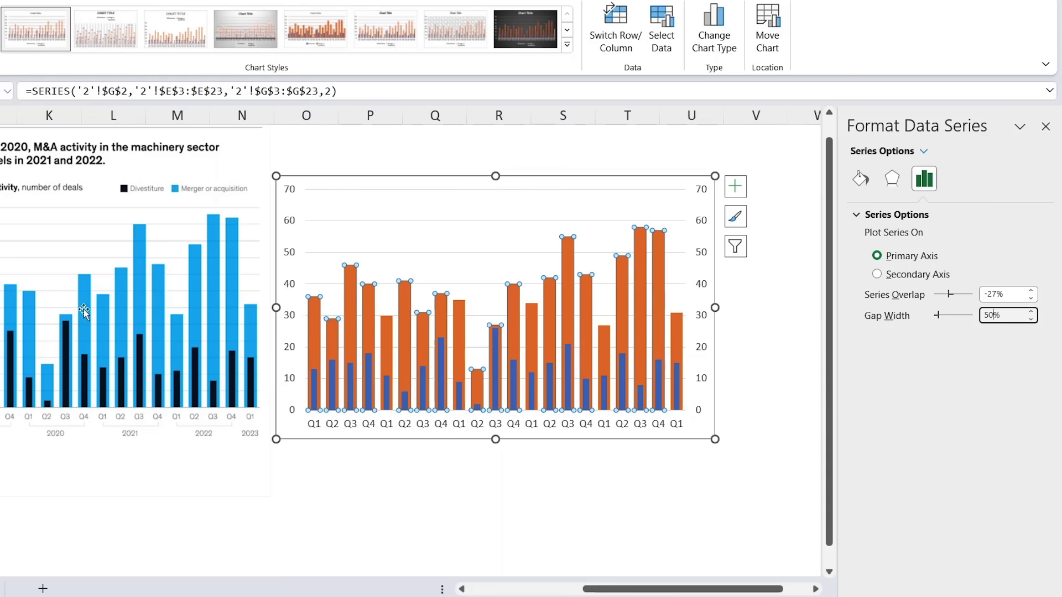
# - Set the primary vertical axis's maximum bound to 60 to match the reference picture
pyautogui.click(290, 273)
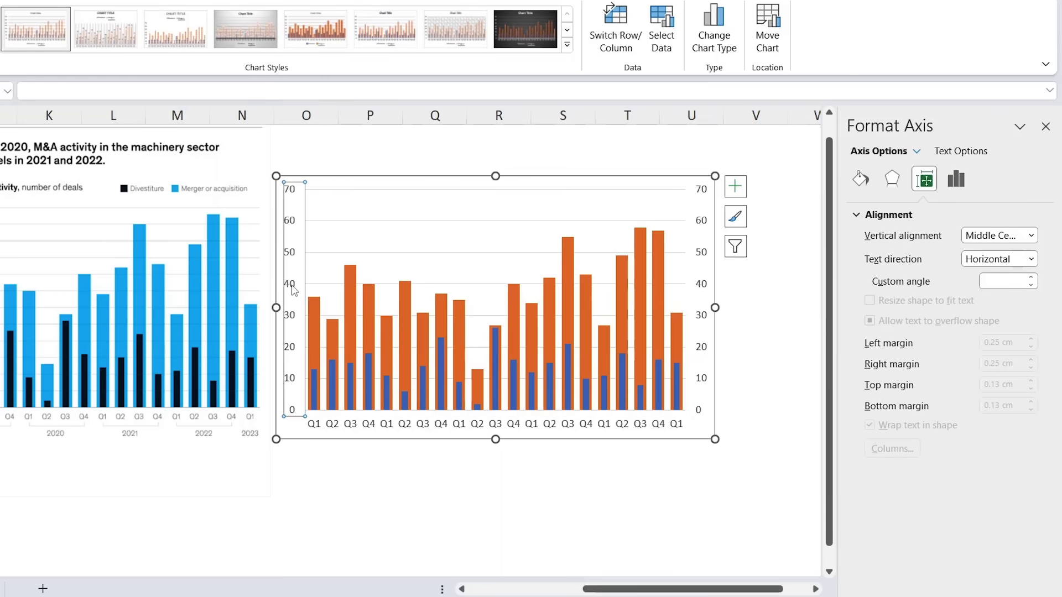
pyautogui.hscroll(-3, 291, 284)
pyautogui.hscroll(2, 291, 285)
pyautogui.click(605, 297)
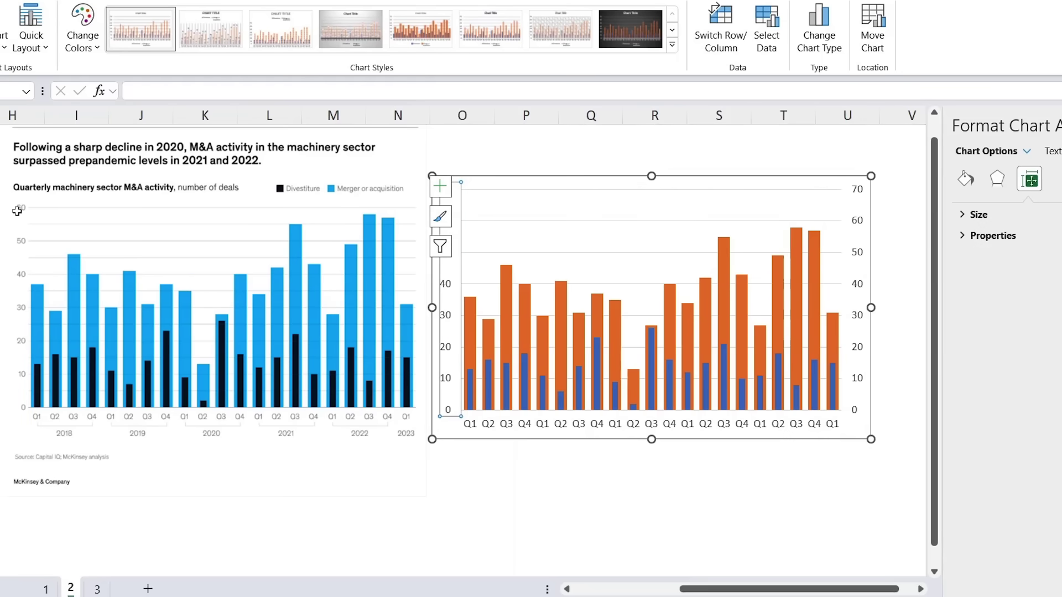
pyautogui.click(451, 288)
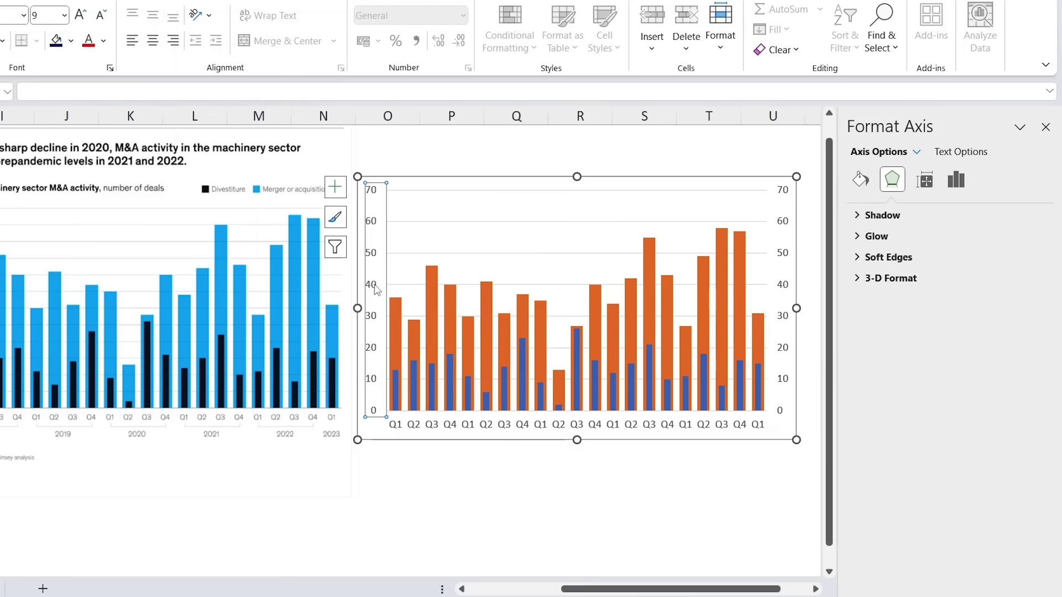
pyautogui.rightClick(376, 288)
pyautogui.click(430, 484)
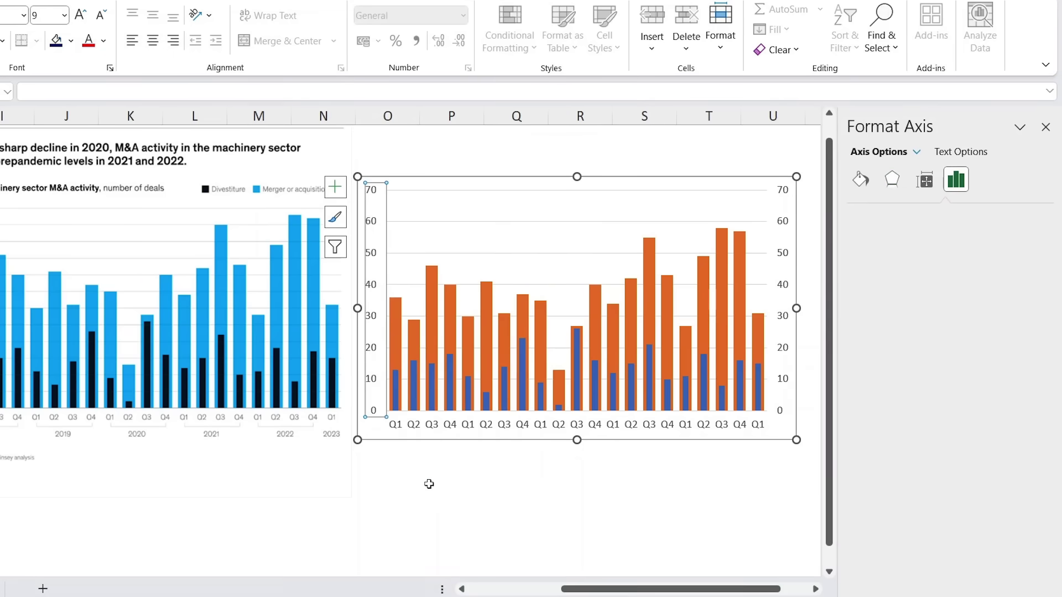
pyautogui.doubleClick(977, 271)
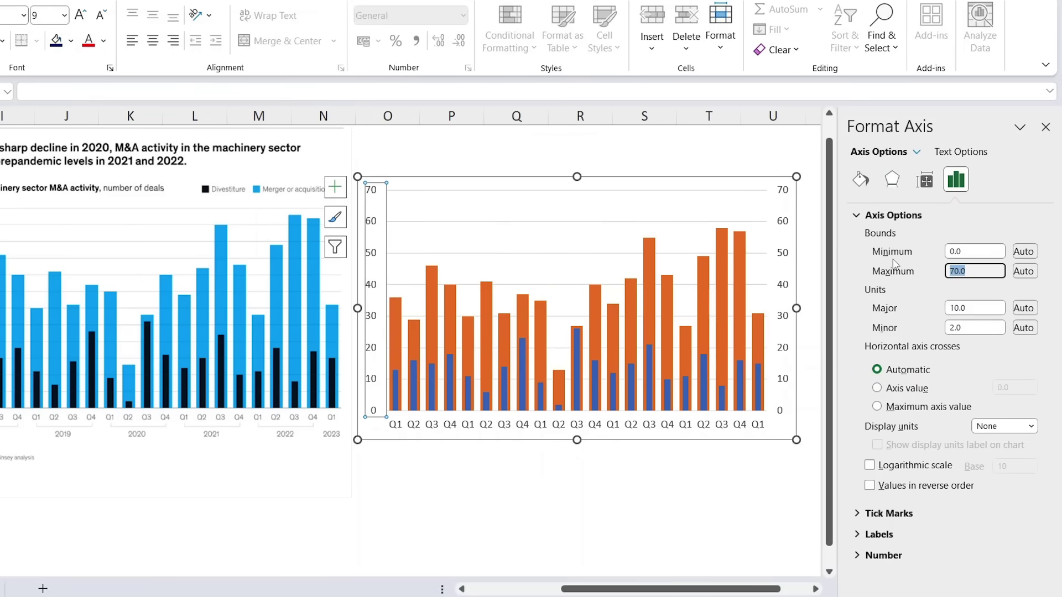
pyautogui.write('60')
pyautogui.press('Return')
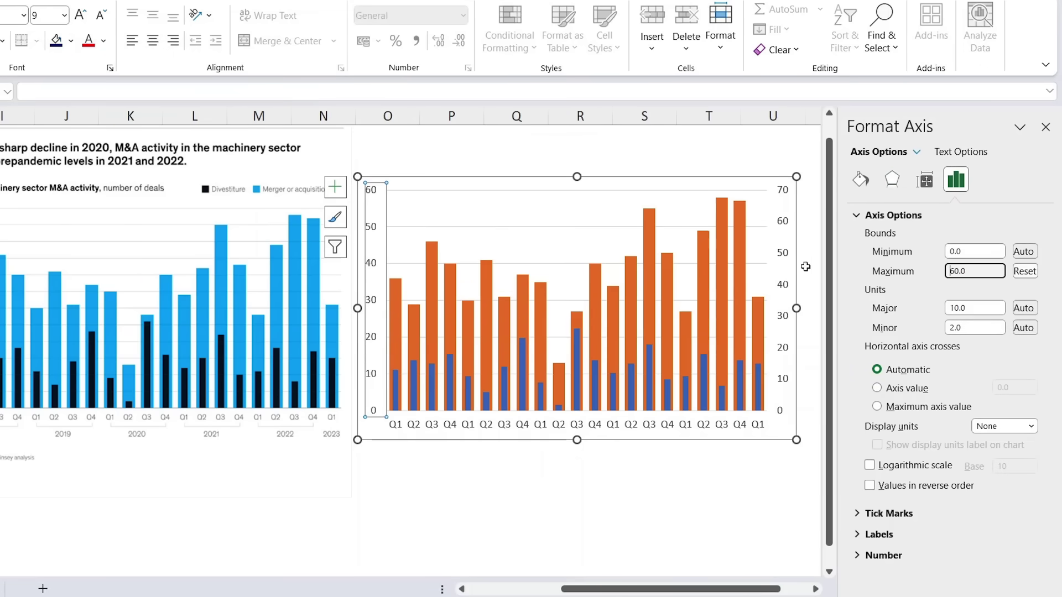
# - Set the secondary vertical axis's maximum bound to 60, the same as the primary axis
pyautogui.click(782, 264)
pyautogui.doubleClick(986, 272)
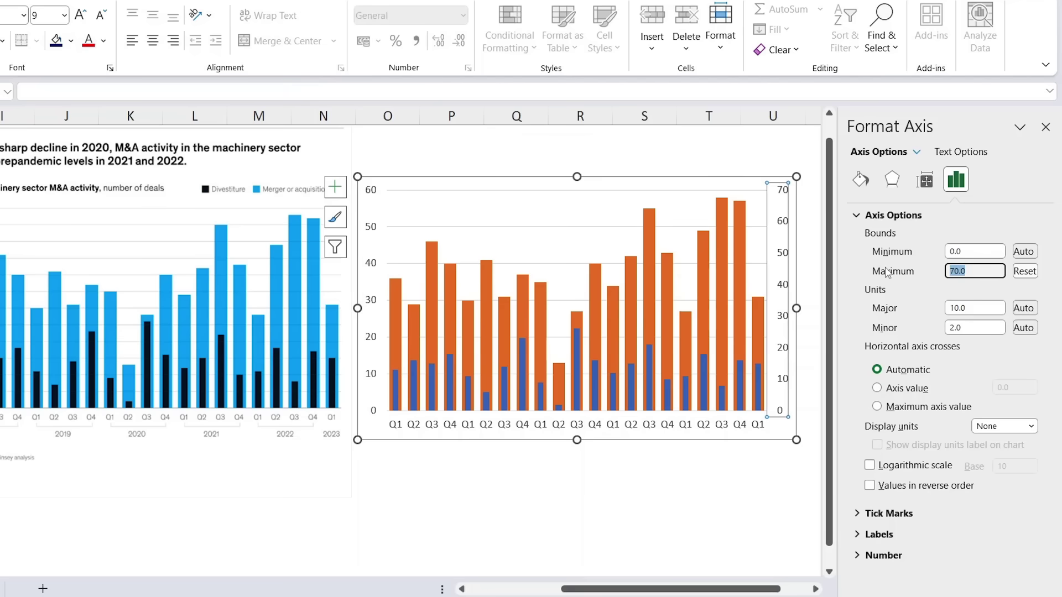
pyautogui.write('6')
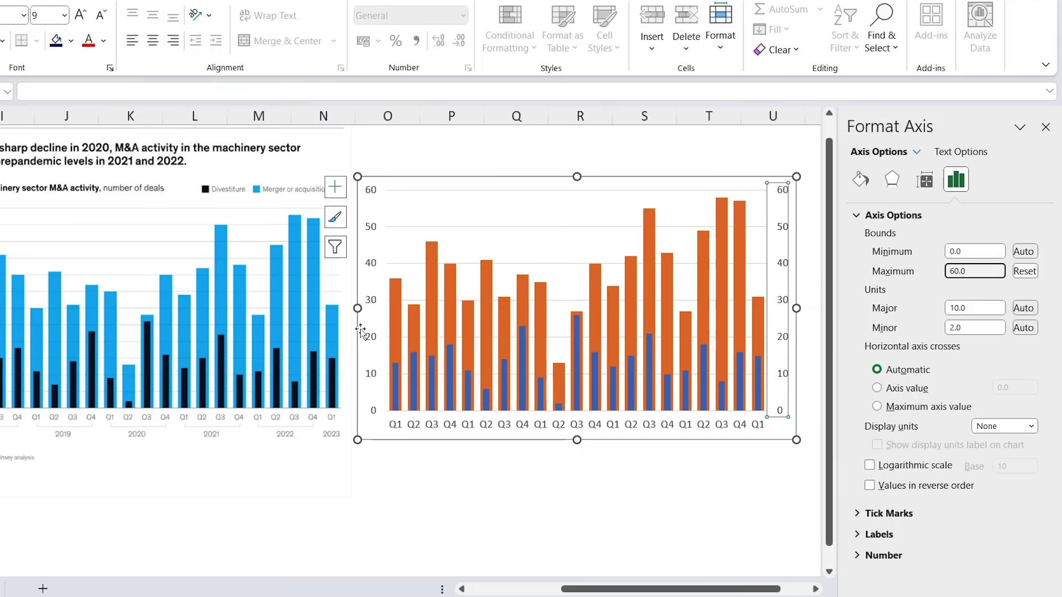
# - Fill the Merger or Acquisition columns with the recently used bright blue to match the reference picture
pyautogui.hscroll(3, 453, 510)
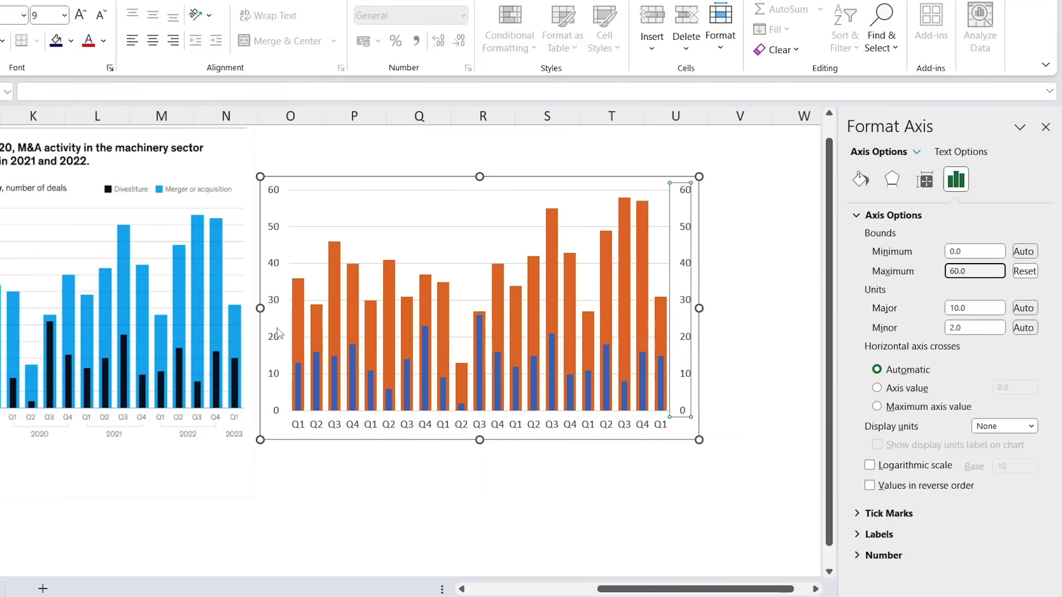
pyautogui.click(300, 317)
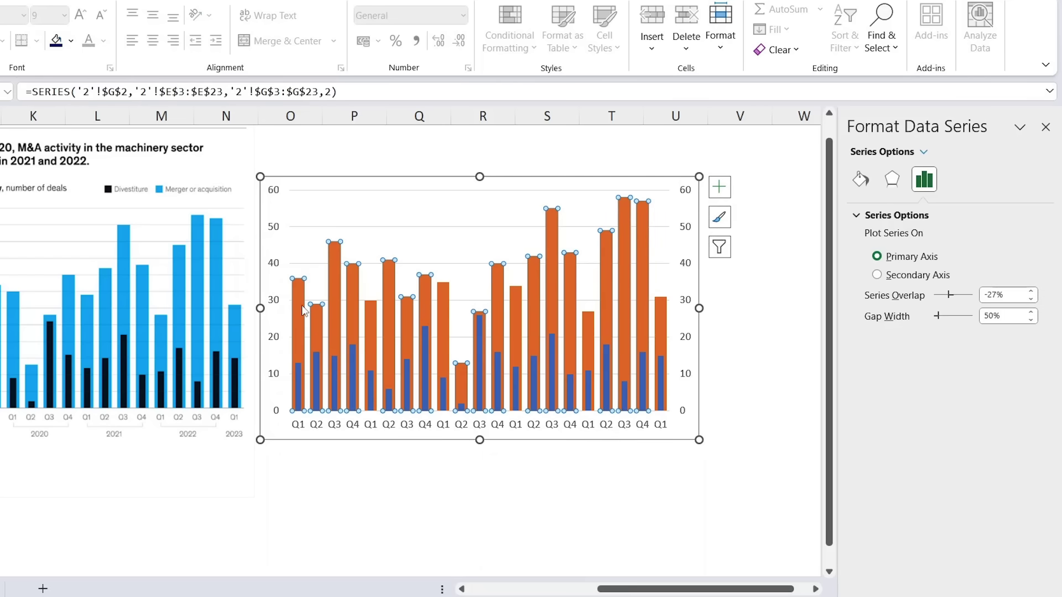
pyautogui.click(861, 179)
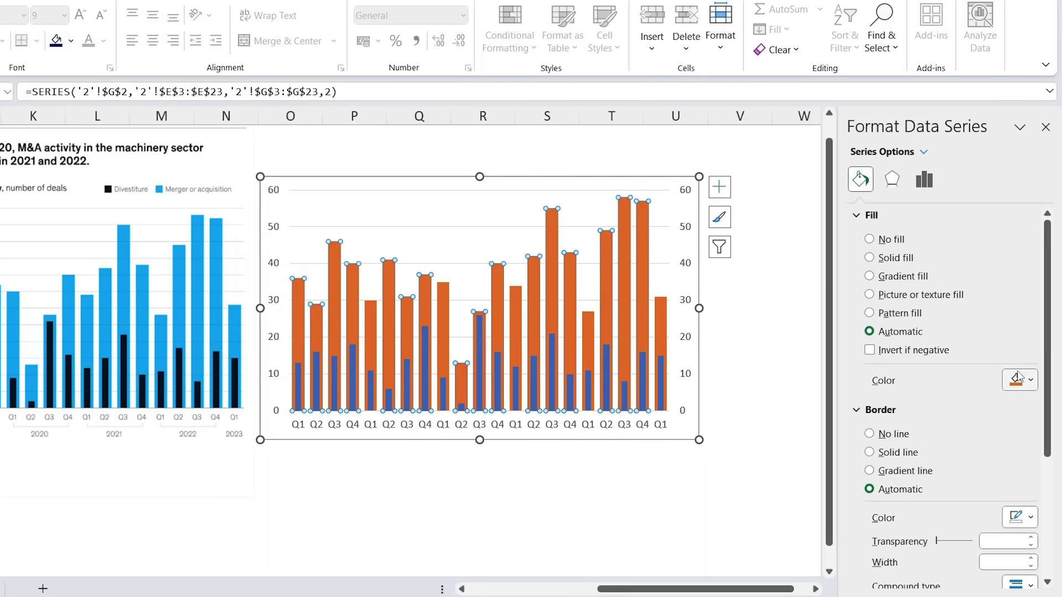
pyautogui.click(1032, 380)
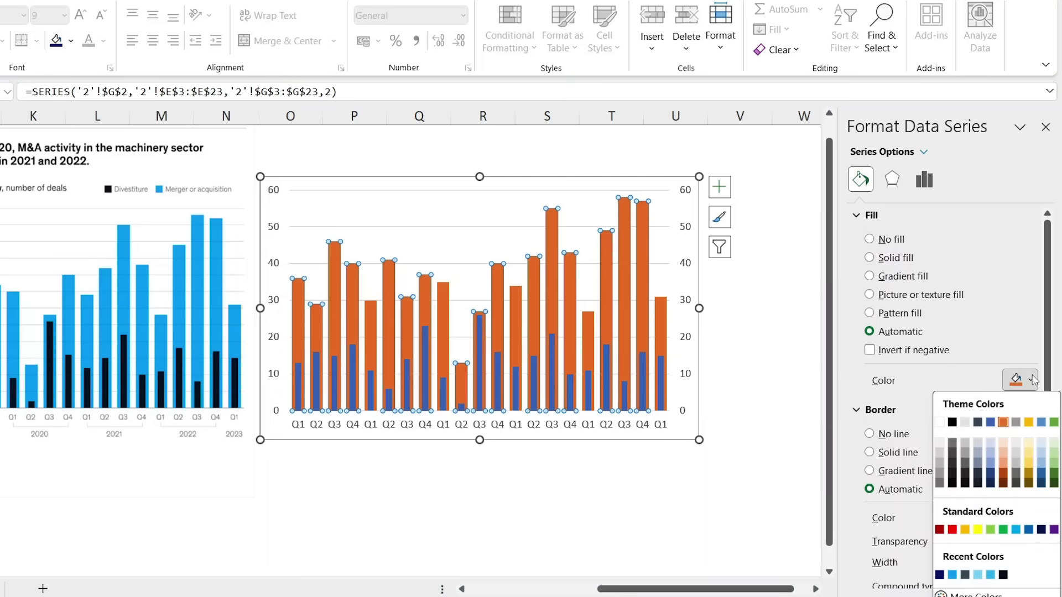
pyautogui.click(952, 575)
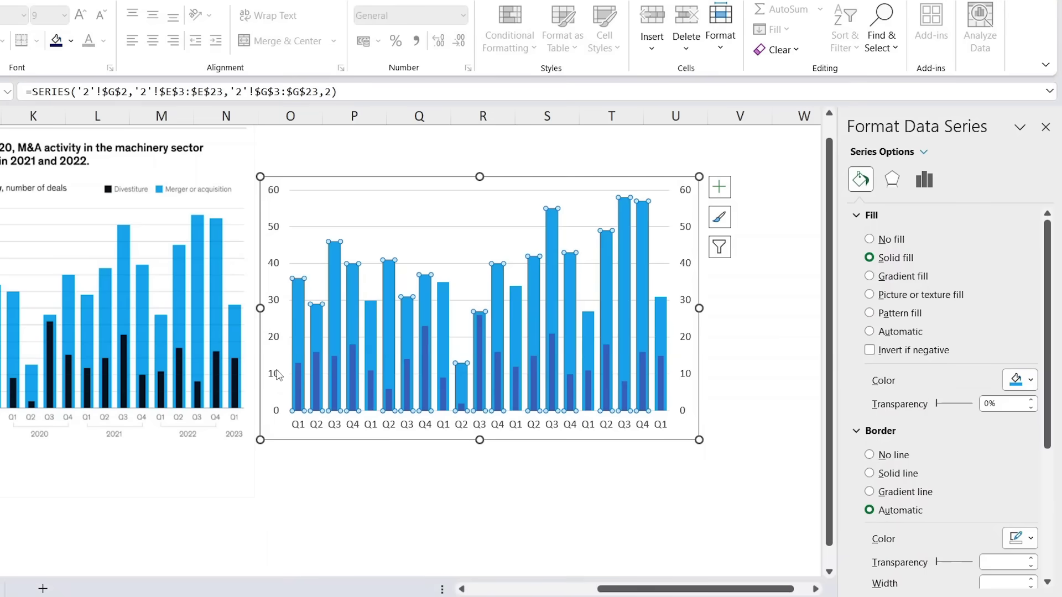
# - Fill the Divestiture columns with solid black
pyautogui.click(317, 363)
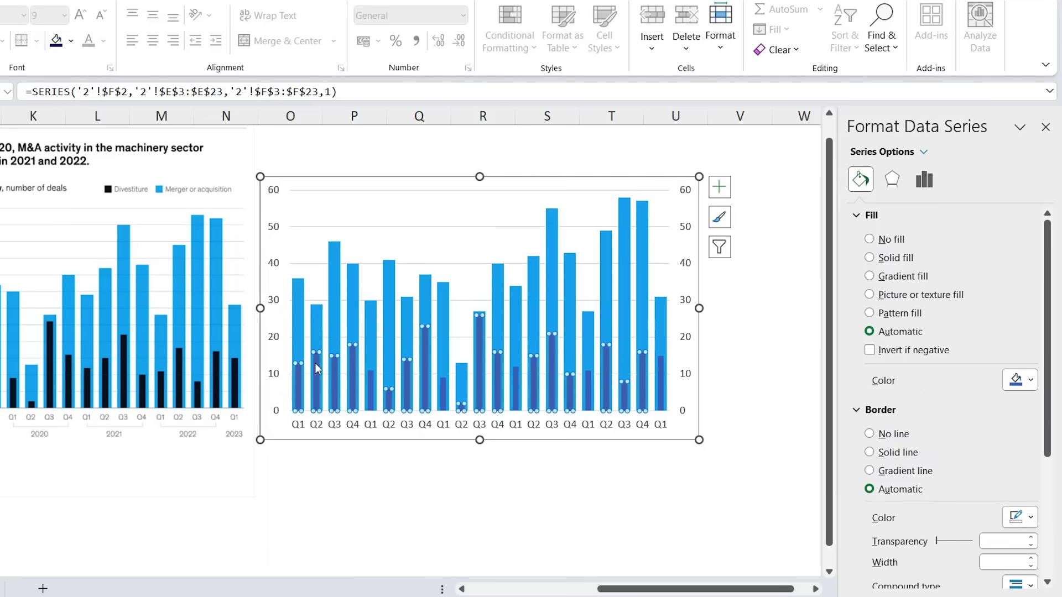
pyautogui.click(1031, 380)
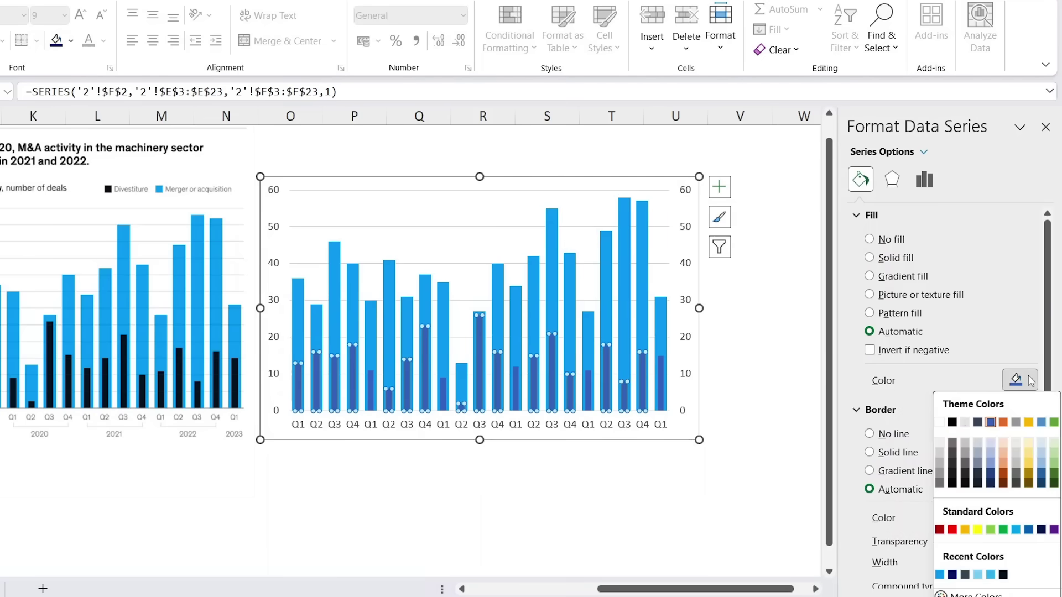
pyautogui.click(952, 423)
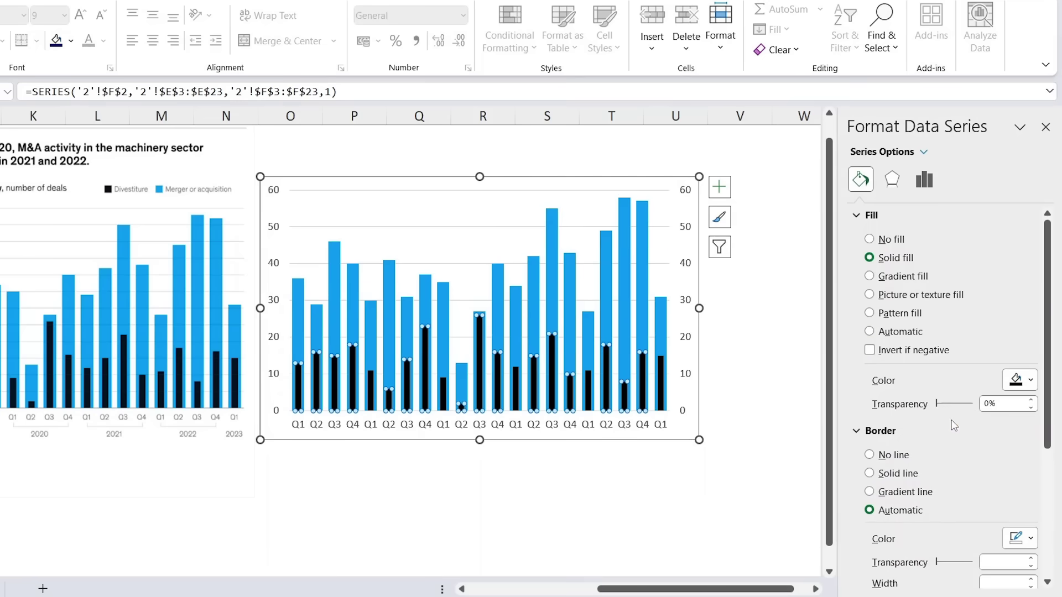
pyautogui.click(266, 491)
# - Delete the secondary vertical axis from the column chart
pyautogui.hscroll(-1, 260, 504)
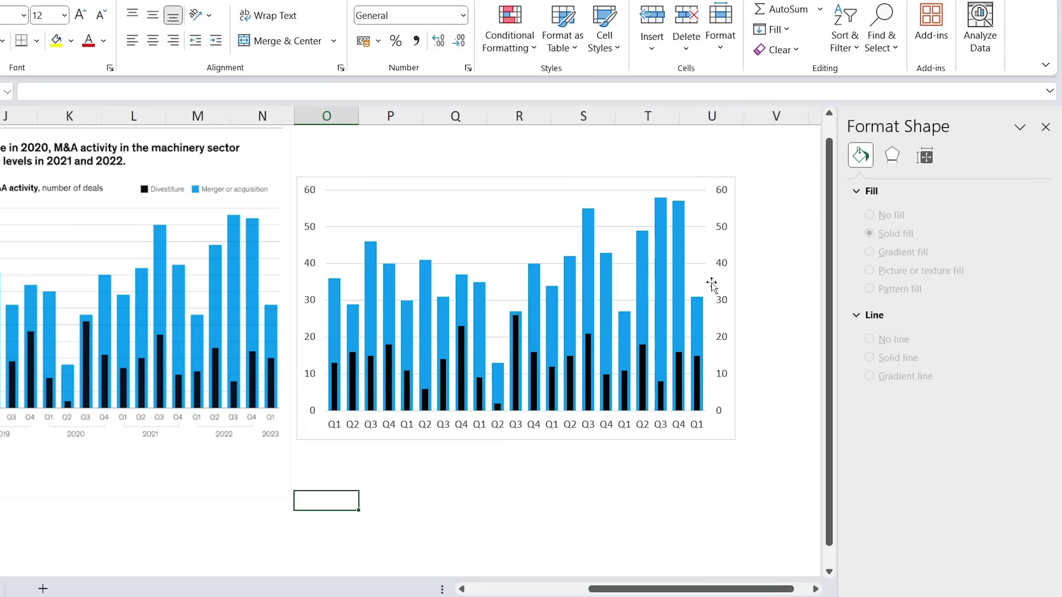
pyautogui.click(722, 303)
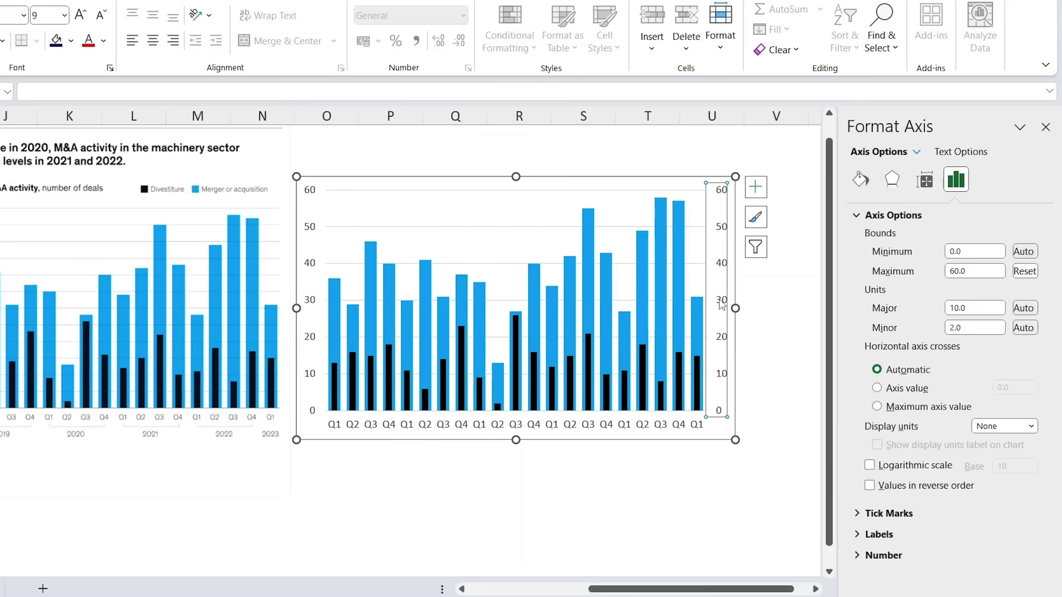
pyautogui.press('Delete')
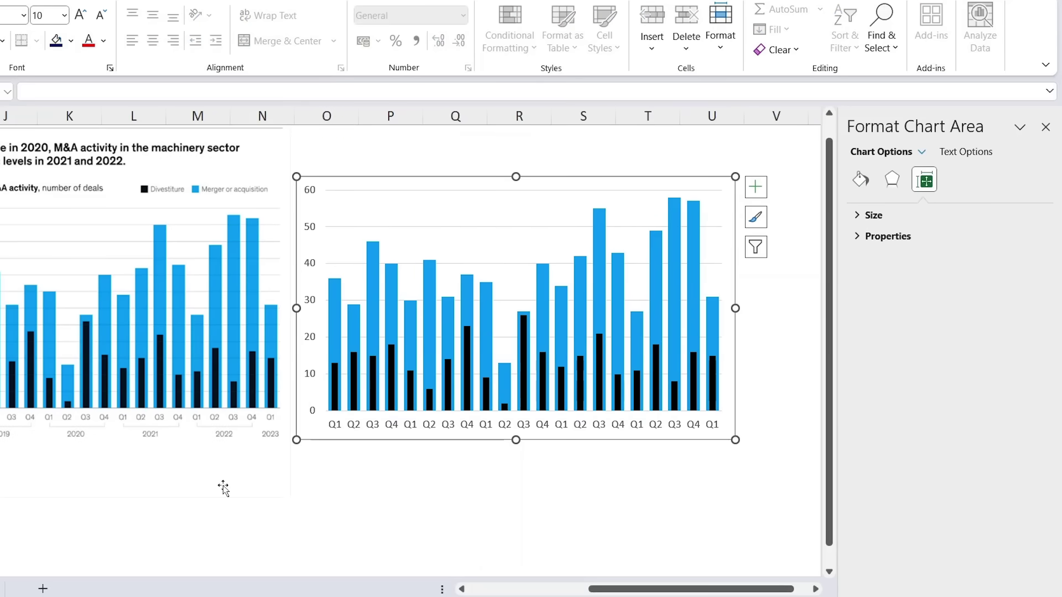
pyautogui.hscroll(-2, 223, 488)
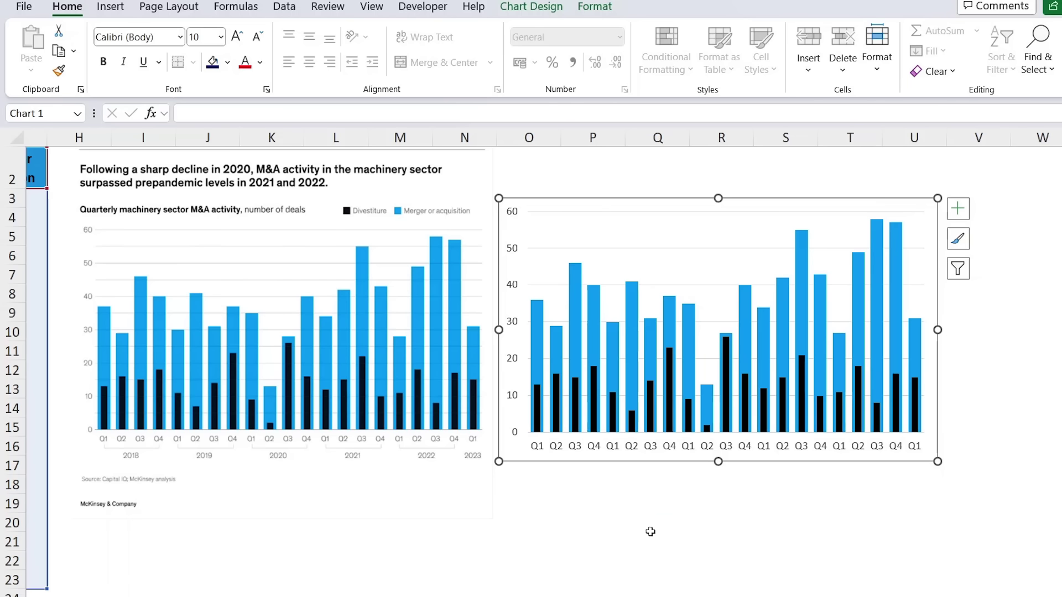
pyautogui.click(650, 532)
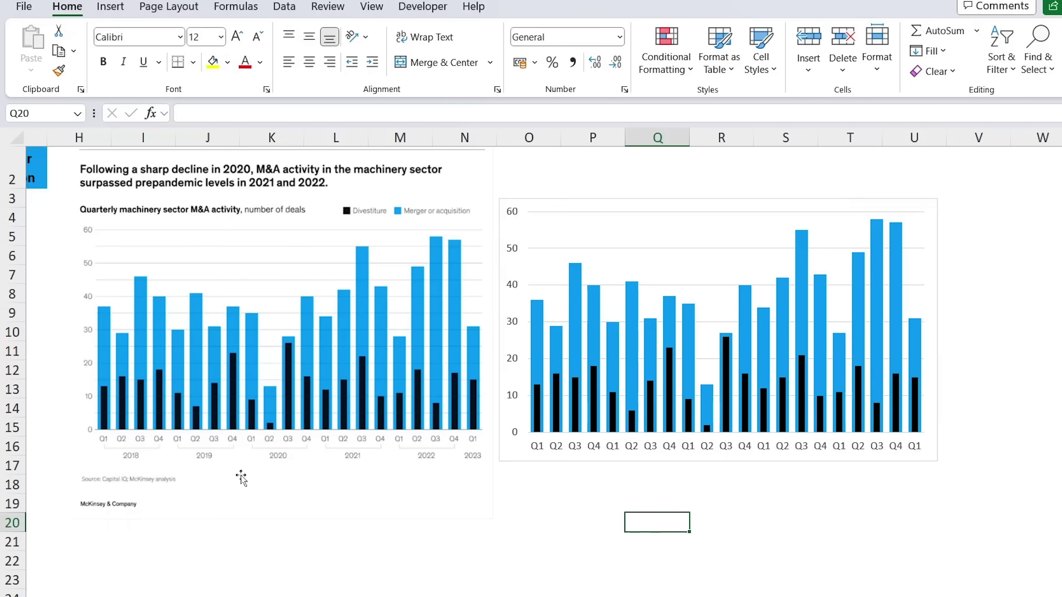
# - Set the chart area's border to No line and close the formatting pane
pyautogui.click(582, 203)
pyautogui.rightClick(607, 201)
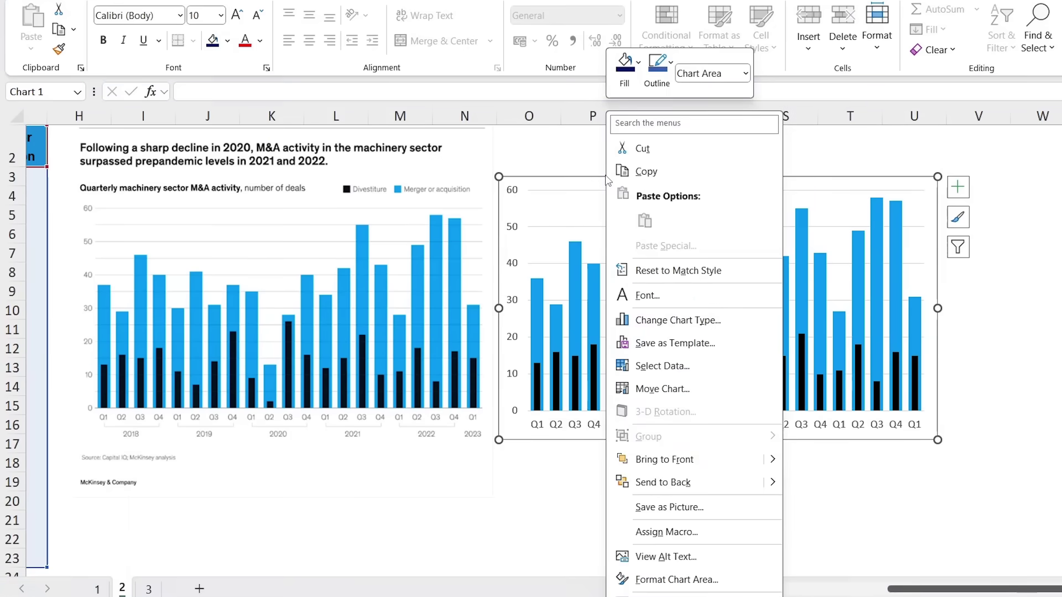
pyautogui.click(676, 579)
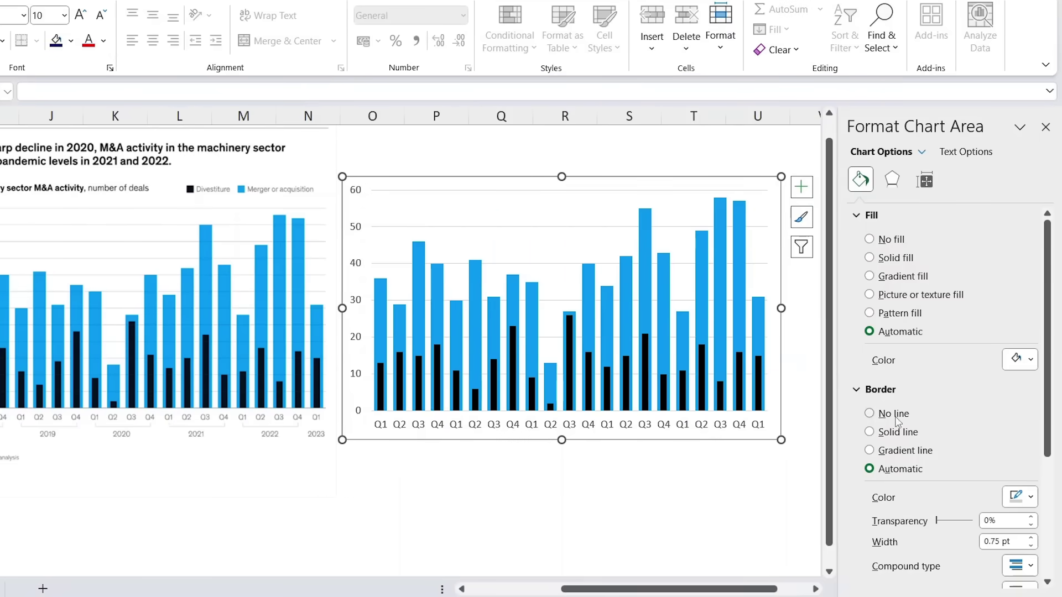
pyautogui.click(893, 415)
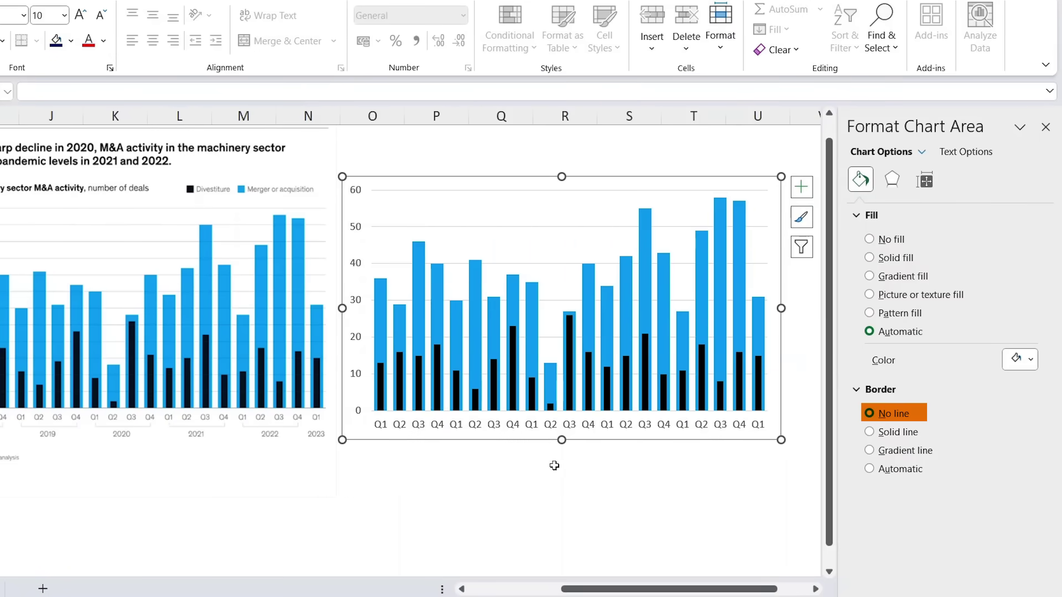
pyautogui.click(1045, 127)
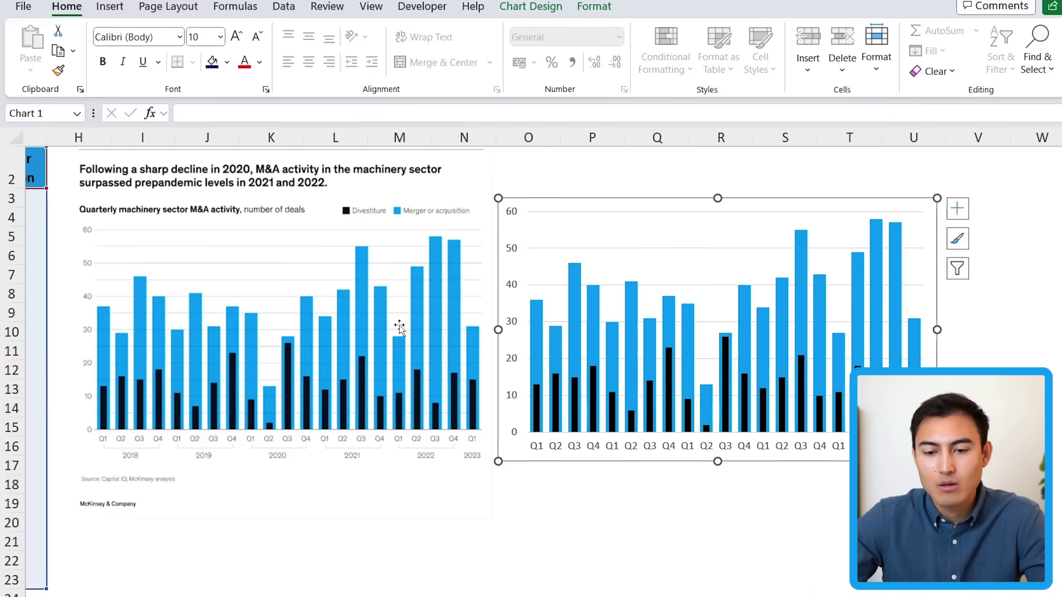
# - Draw a left bracket about 1.64 cm long and 0.13 cm wide, and rotate it to lie beneath the chart's first four quarter labels
pyautogui.click(110, 7)
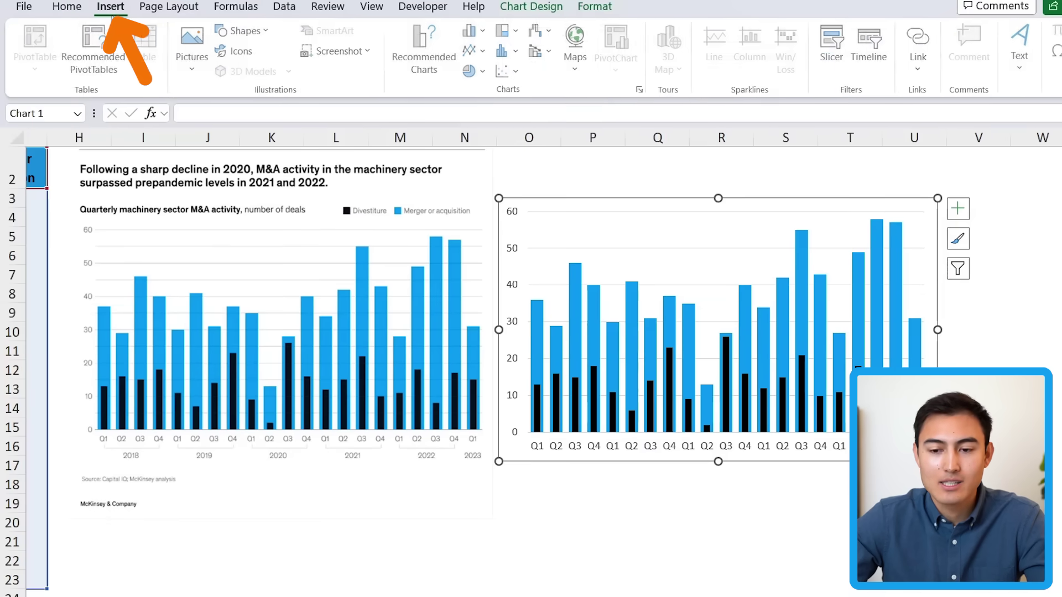
pyautogui.click(256, 31)
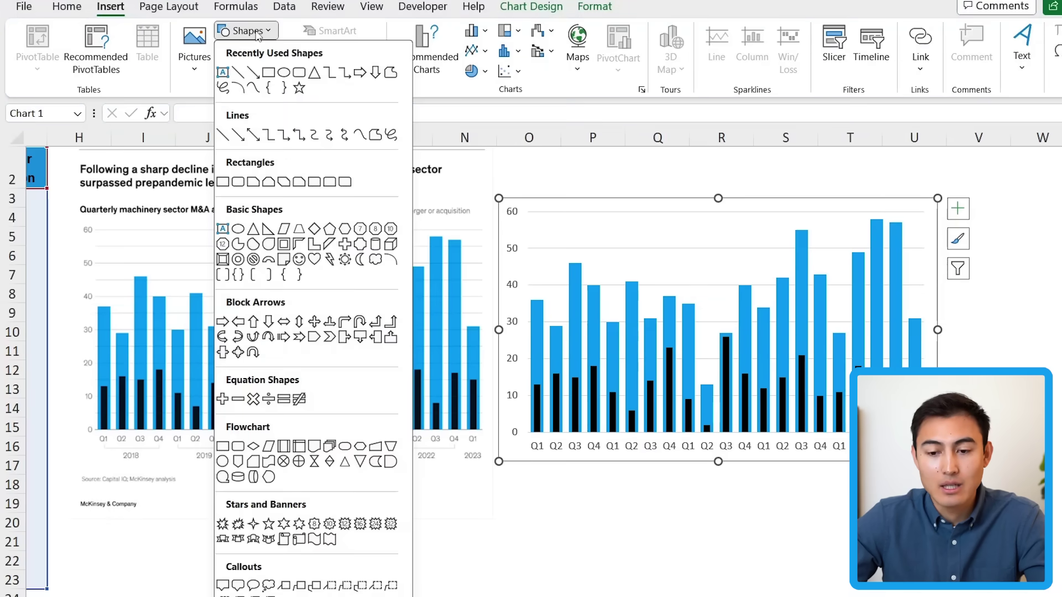
pyautogui.click(254, 275)
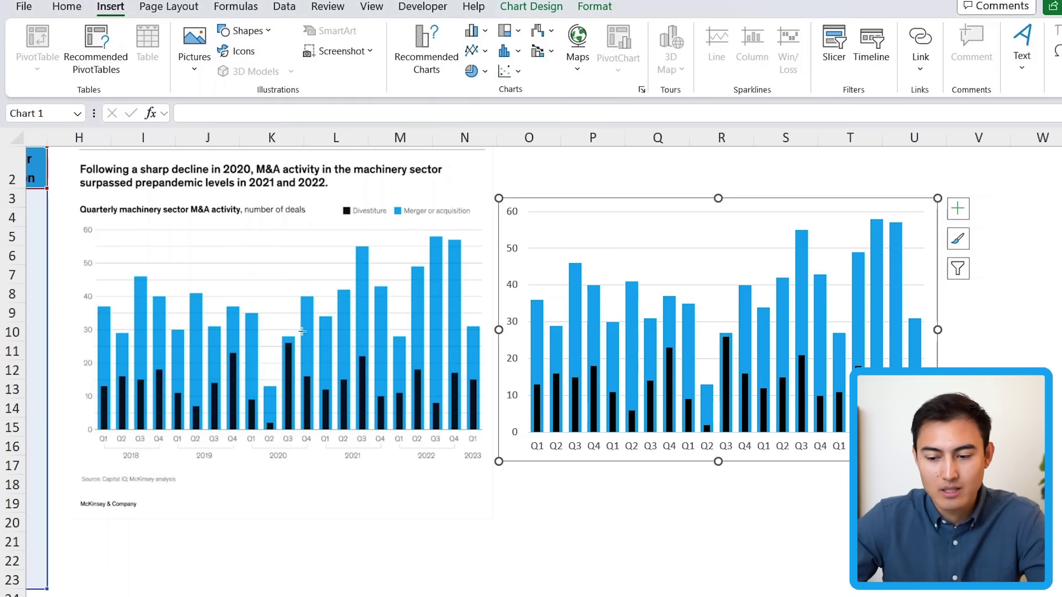
pyautogui.moveTo(549, 469); pyautogui.dragTo(548, 527)
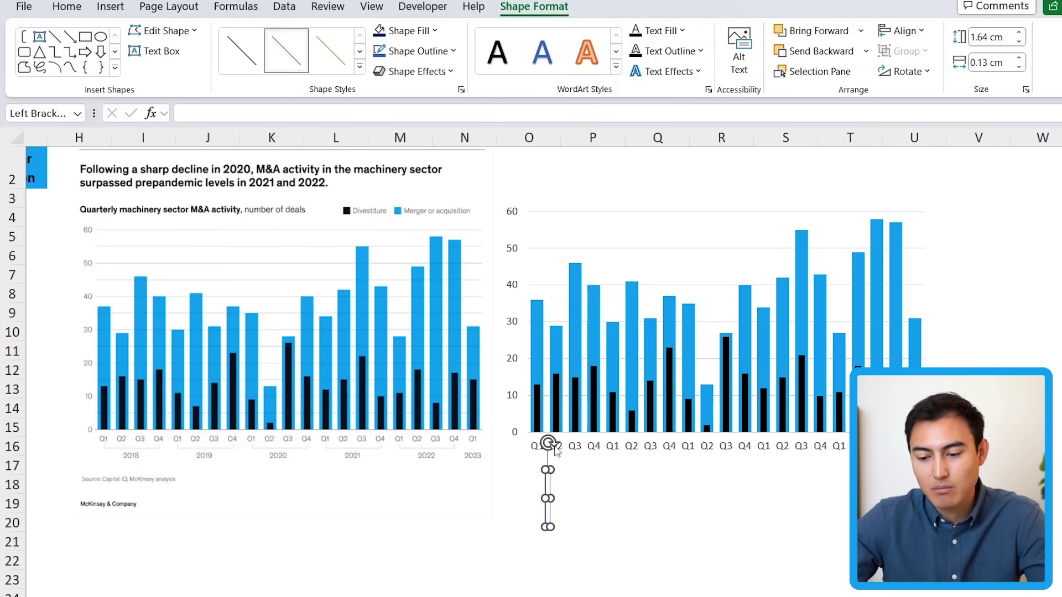
pyautogui.moveTo(548, 441); pyautogui.dragTo(578, 465)
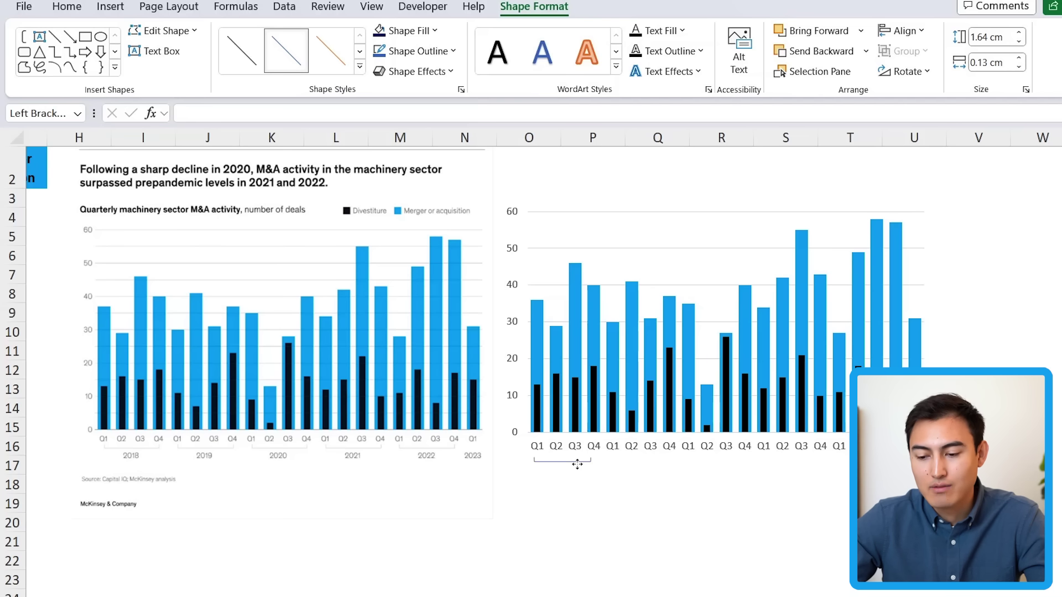
# - Add a text box reading 2018 beneath the bracket under the first four quarters, sized so the year fits on one line
pyautogui.click(585, 503)
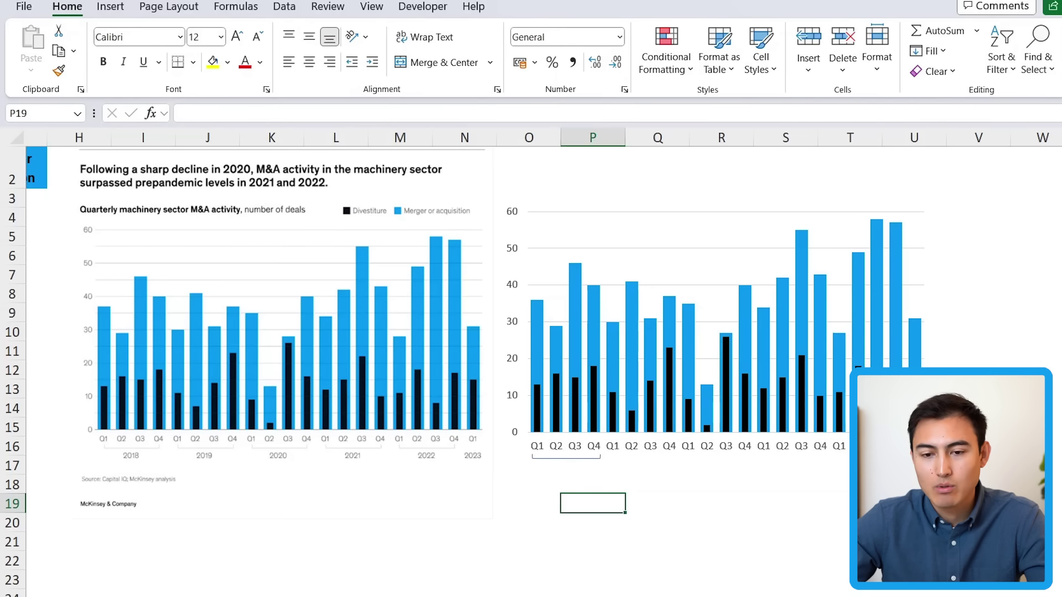
pyautogui.click(111, 6)
pyautogui.click(256, 30)
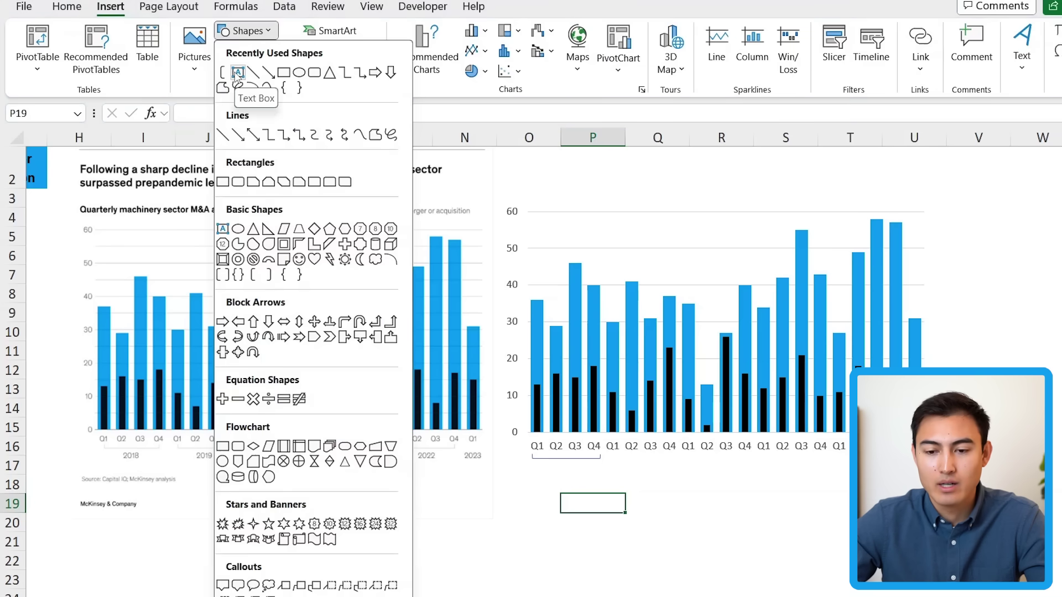
pyautogui.click(238, 73)
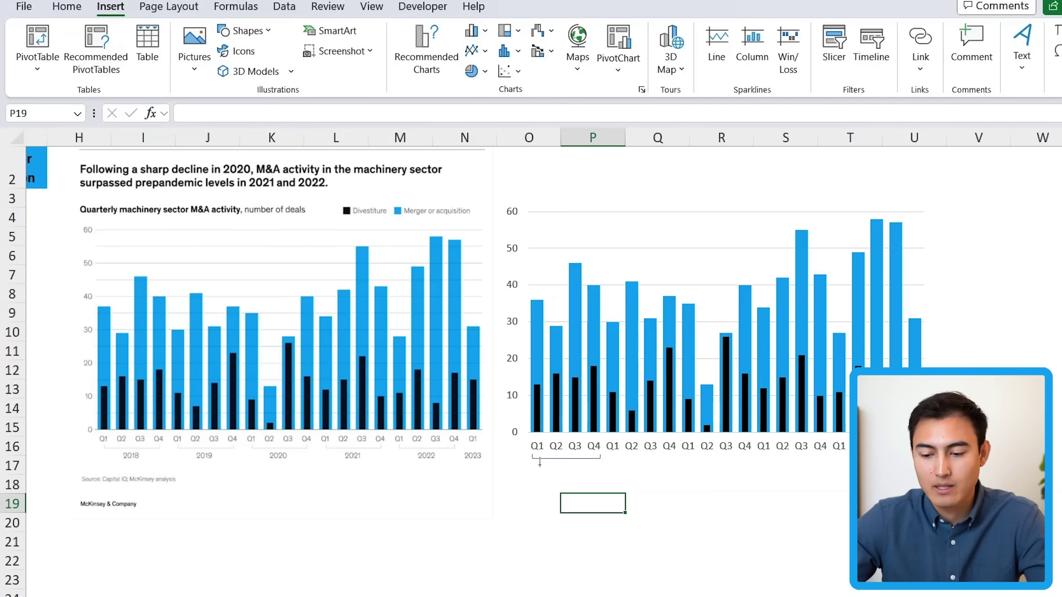
pyautogui.moveTo(544, 466); pyautogui.dragTo(581, 477)
pyautogui.write('2018')
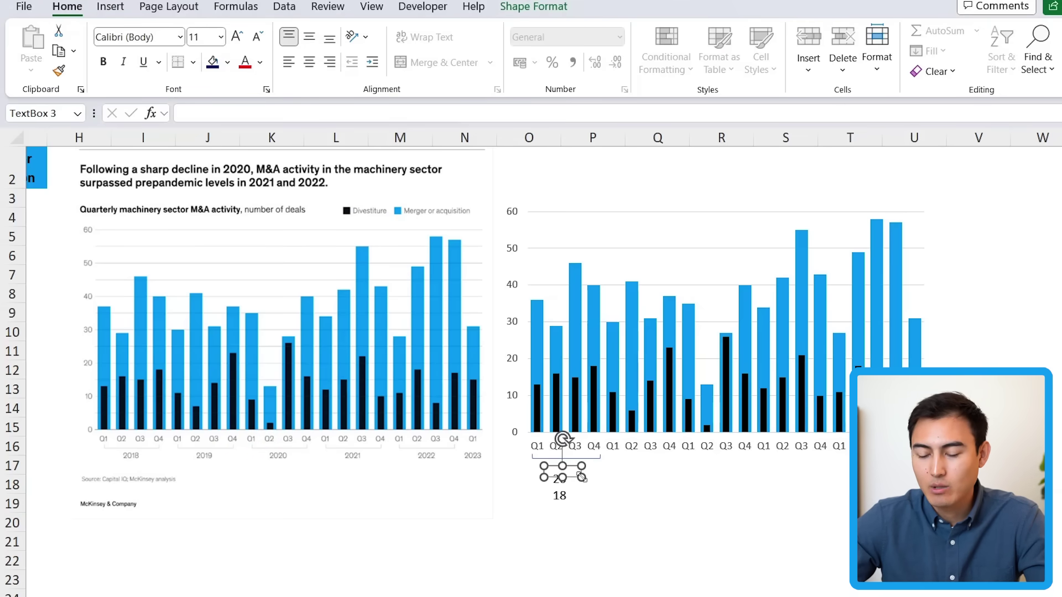
pyautogui.moveTo(581, 477)
pyautogui.mouseDown()
pyautogui.moveTo(592, 474)
pyautogui.moveTo(593, 492)
pyautogui.mouseUp()
# - Recolor the outline of the bracket above the 2018 label to light grey
pyautogui.click(556, 458)
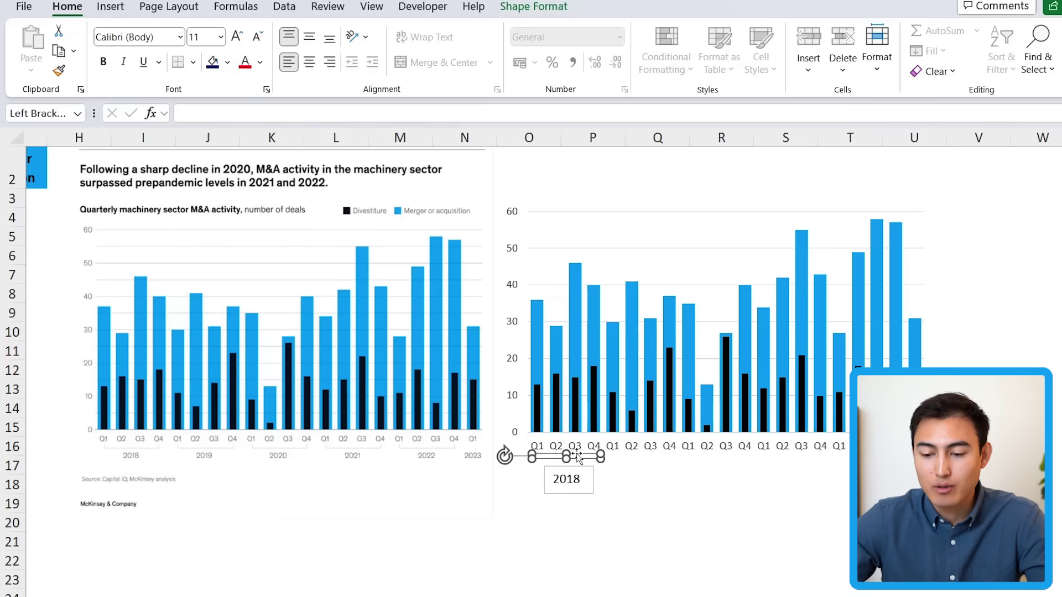
pyautogui.click(542, 15)
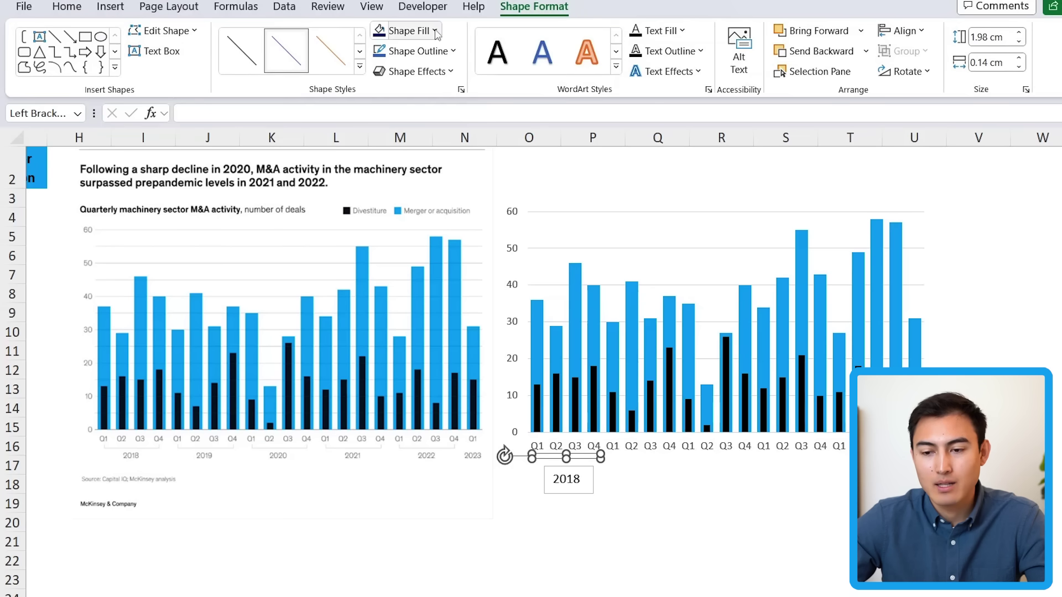
pyautogui.click(455, 52)
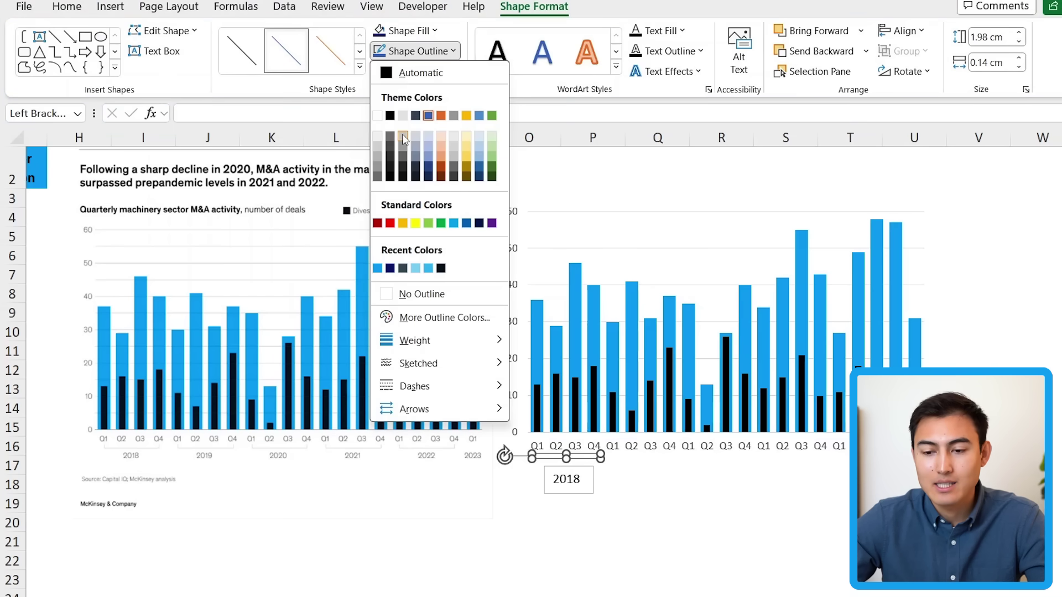
pyautogui.click(403, 136)
pyautogui.click(668, 505)
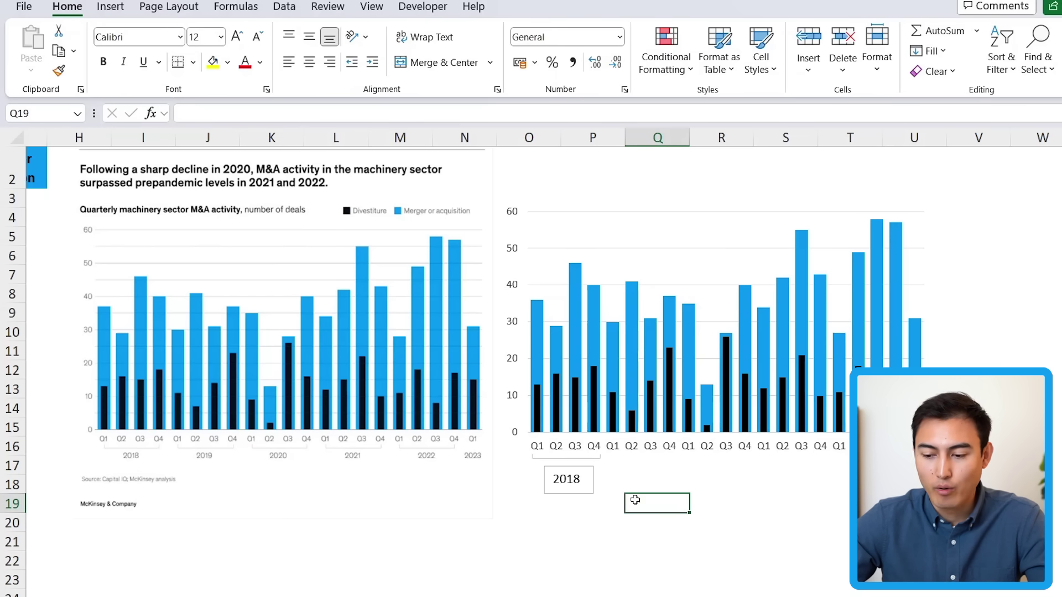
# - Style the 2018 label as 9-point grey text without fill or line, and copy the bracket and label beneath the following years' quarters
pyautogui.click(584, 490)
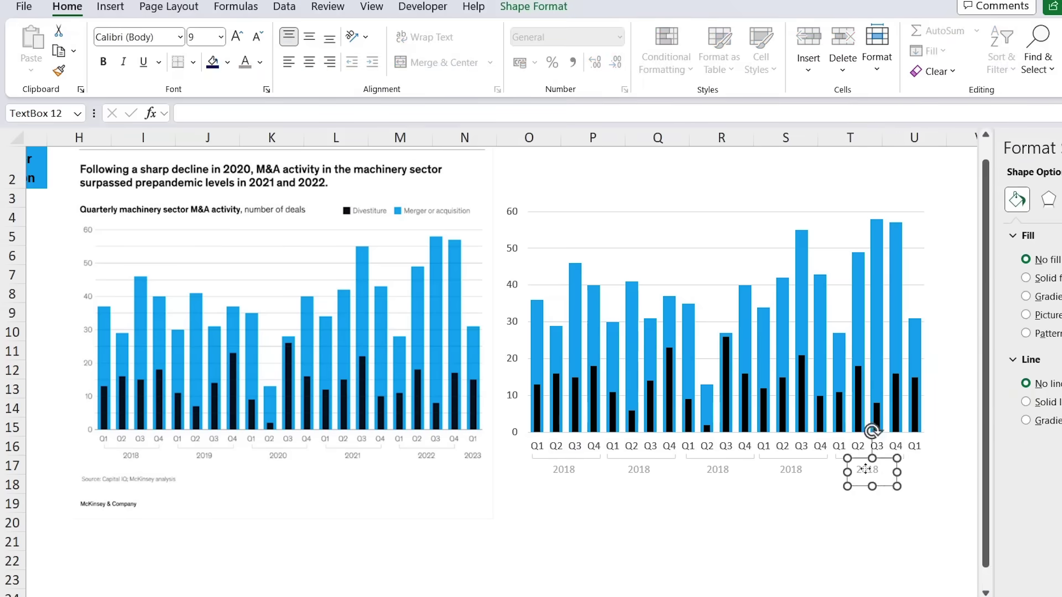
pyautogui.click(717, 517)
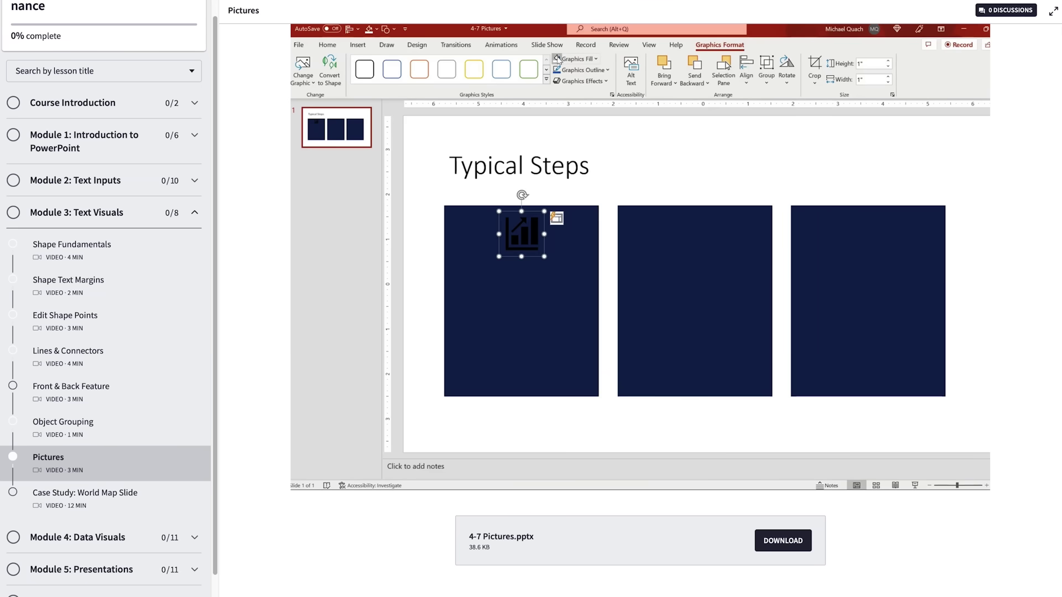
pyautogui.click(557, 58)
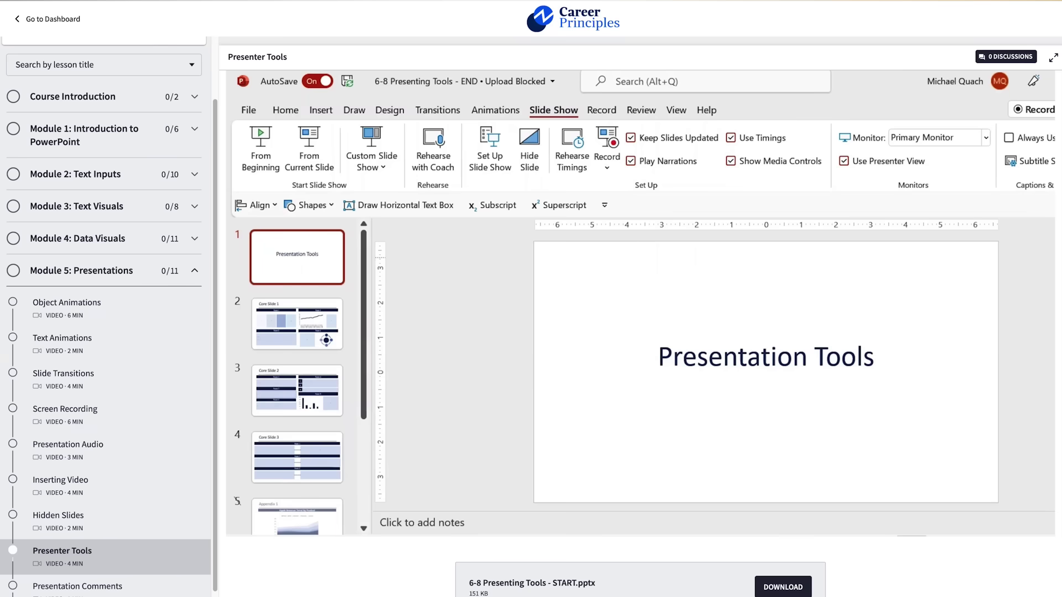
pyautogui.press('F5')
pyautogui.hotkey('ctrl', 'l')
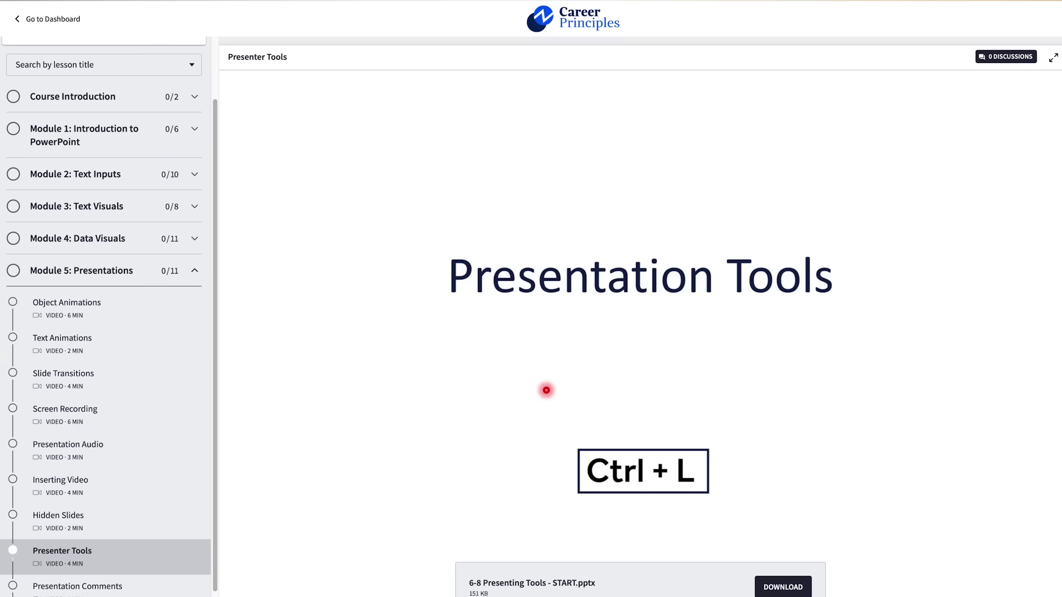
pyautogui.hotkey('ctrl', 'p')
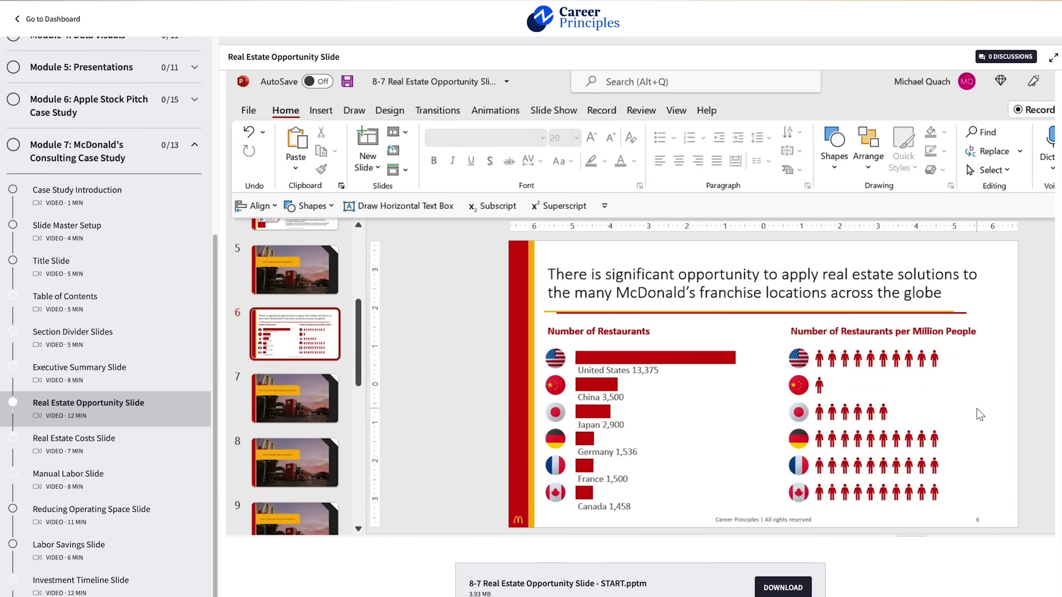
pyautogui.click(940, 434)
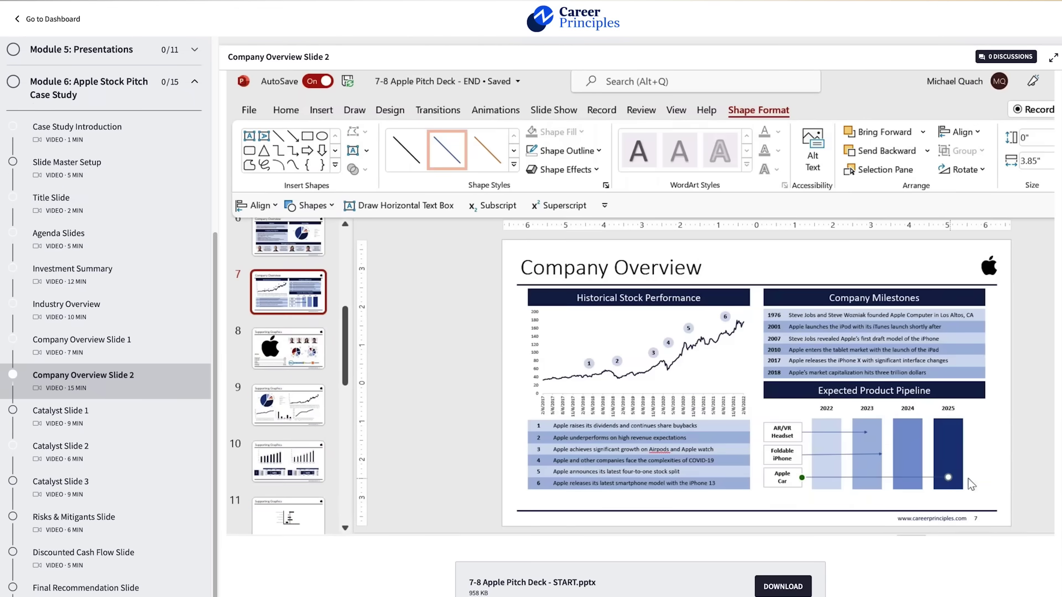
pyautogui.click(1031, 482)
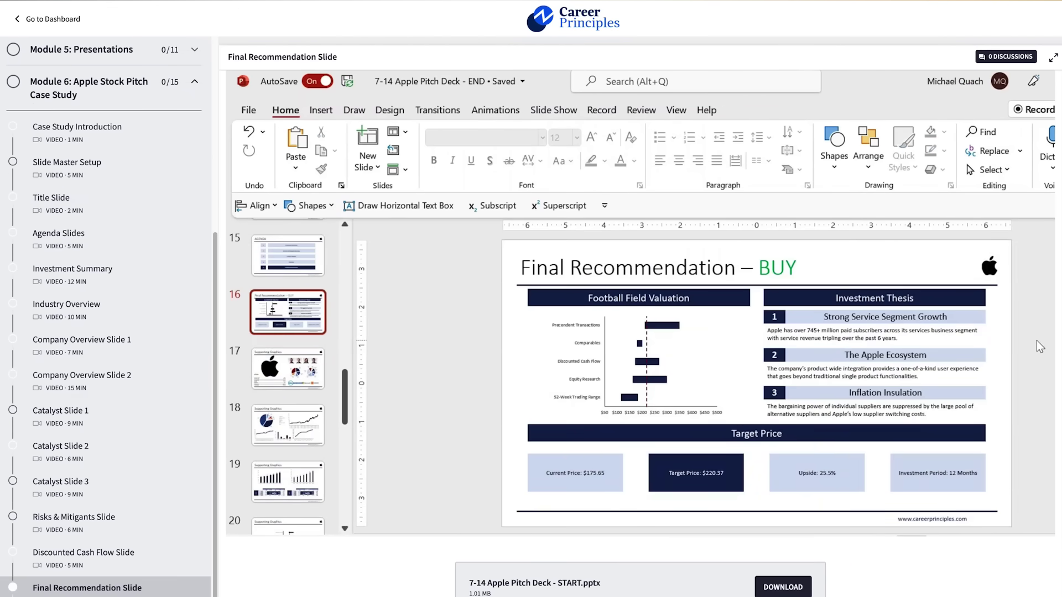
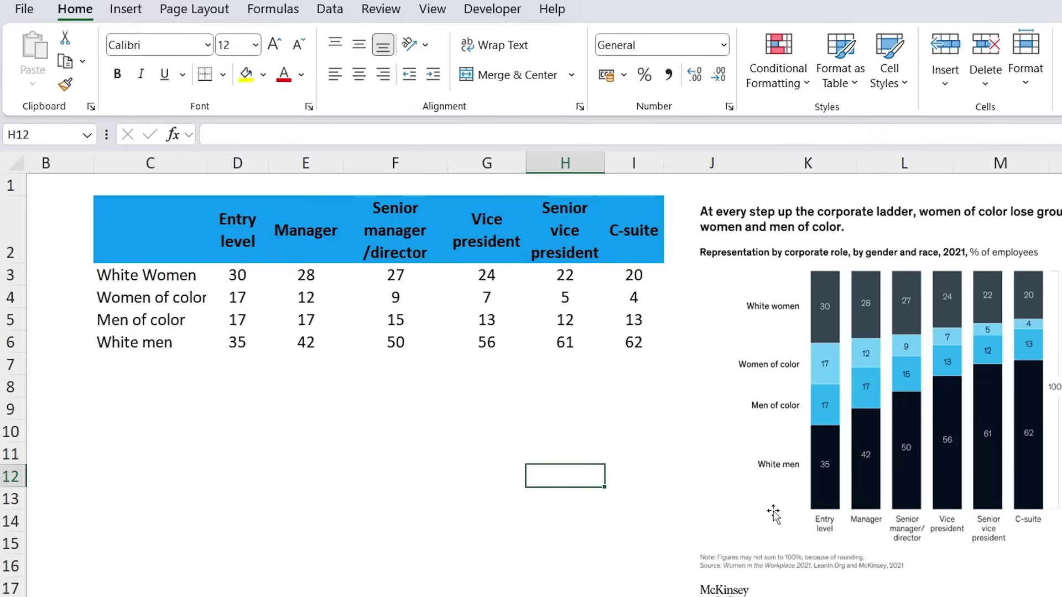
# - Insert a 2-D stacked column chart from the whole corporate-role representation table
pyautogui.click(296, 259)
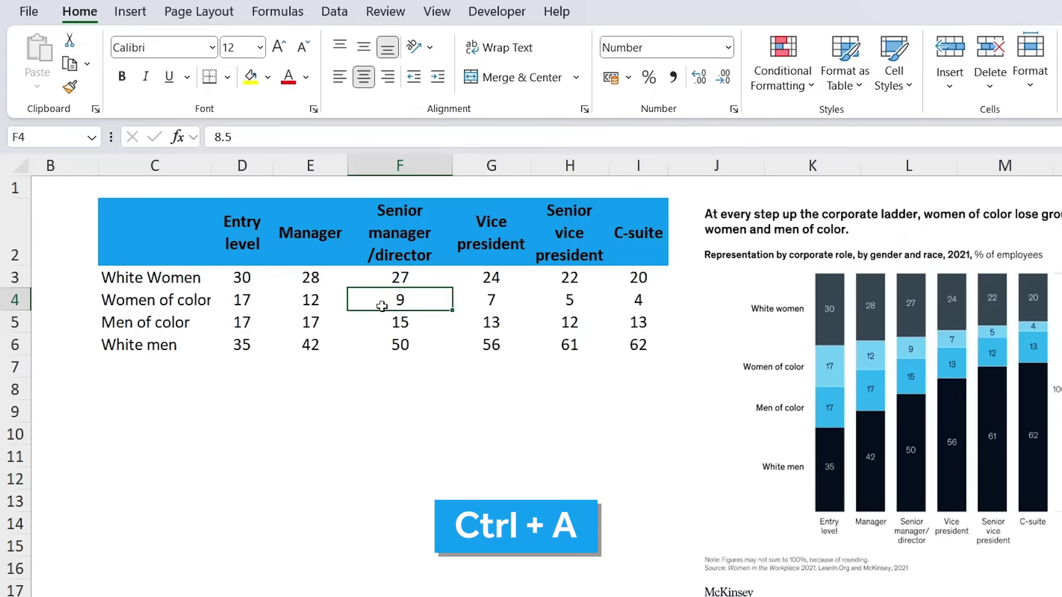
pyautogui.hotkey('ctrl', 'a')
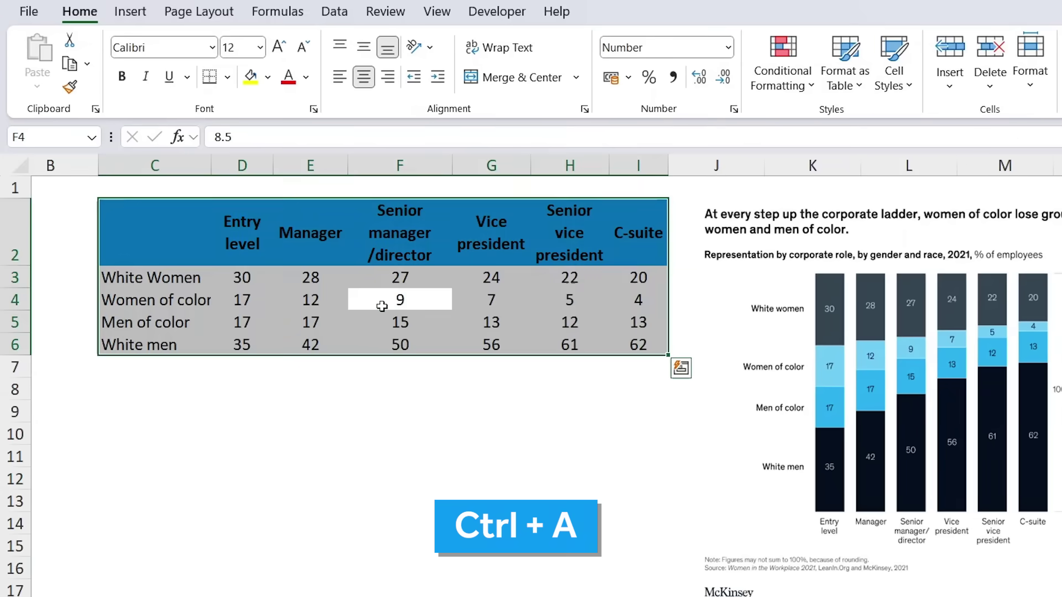
pyautogui.click(140, 16)
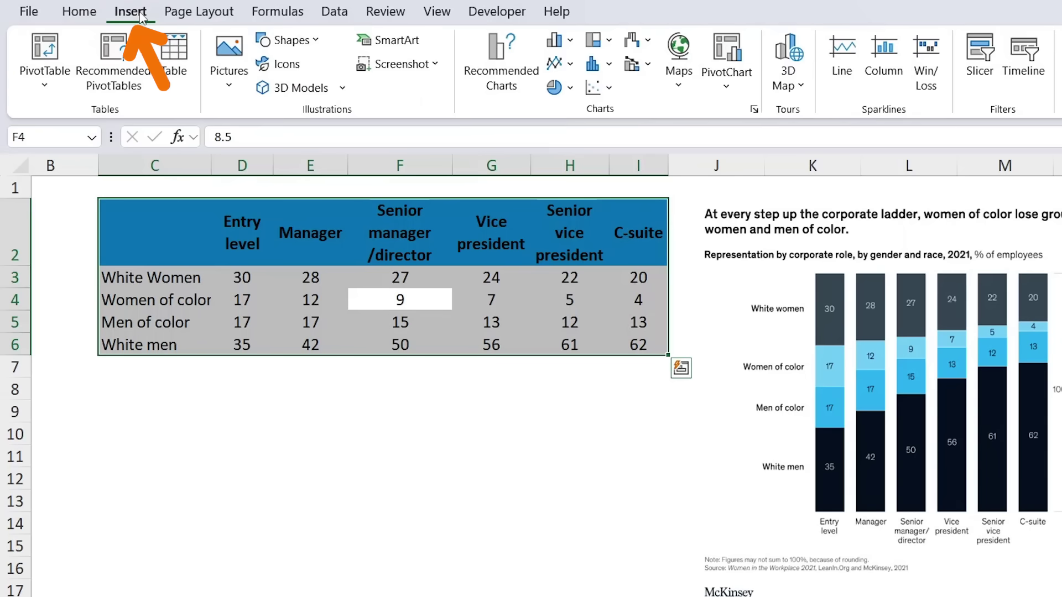
pyautogui.click(565, 47)
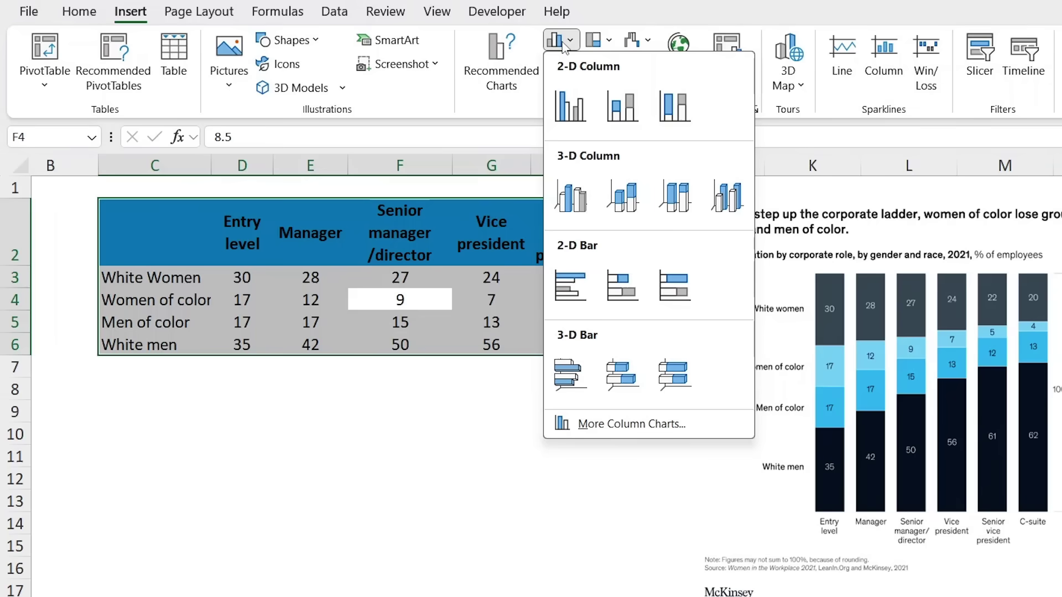
pyautogui.click(623, 108)
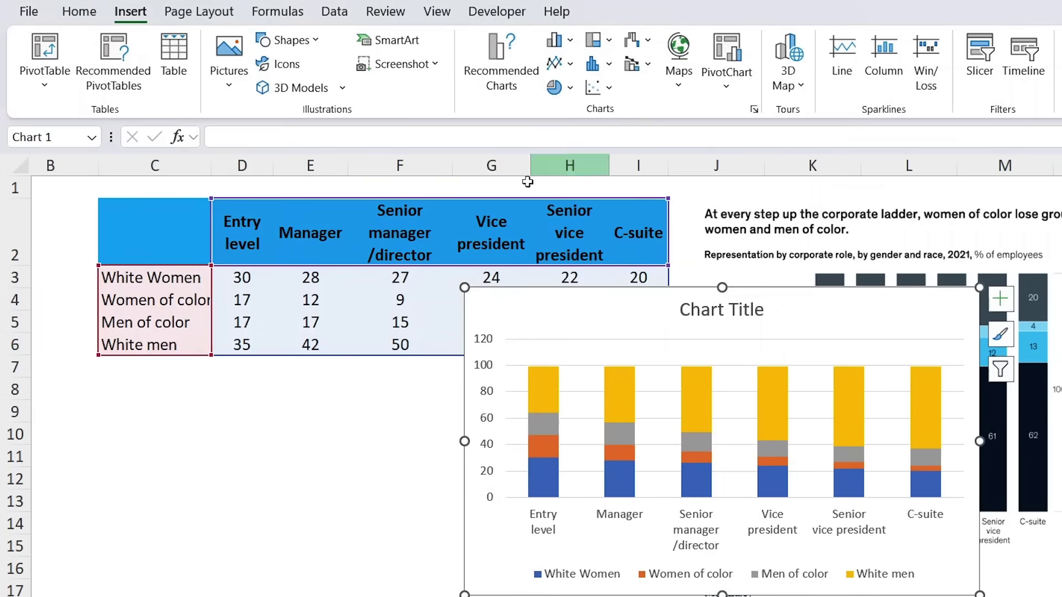
# - Move the stacked column chart beside the reference image, clear of its 100% bracket, and make the chart narrower
pyautogui.hscroll(3, 429, 378)
pyautogui.moveTo(268, 315); pyautogui.dragTo(864, 263)
pyautogui.hscroll(3, 864, 264)
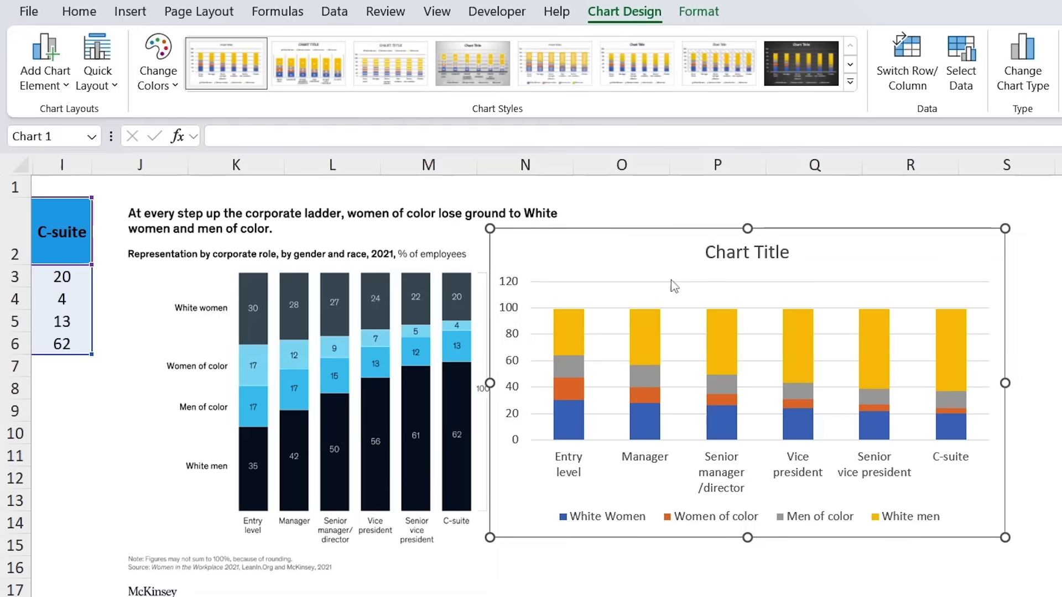
pyautogui.moveTo(1005, 383); pyautogui.dragTo(889, 383)
pyautogui.moveTo(584, 254); pyautogui.dragTo(664, 254)
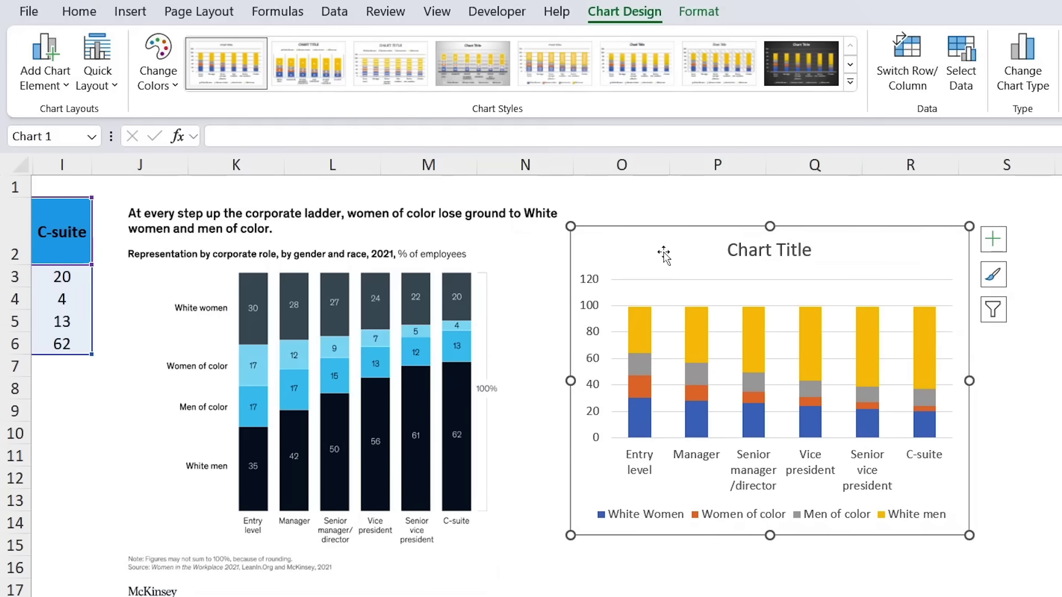
# - Delete the stacked column chart's title and legend, and extend the chart area downward to make it taller
pyautogui.click(729, 247)
pyautogui.press('Delete')
pyautogui.click(597, 515)
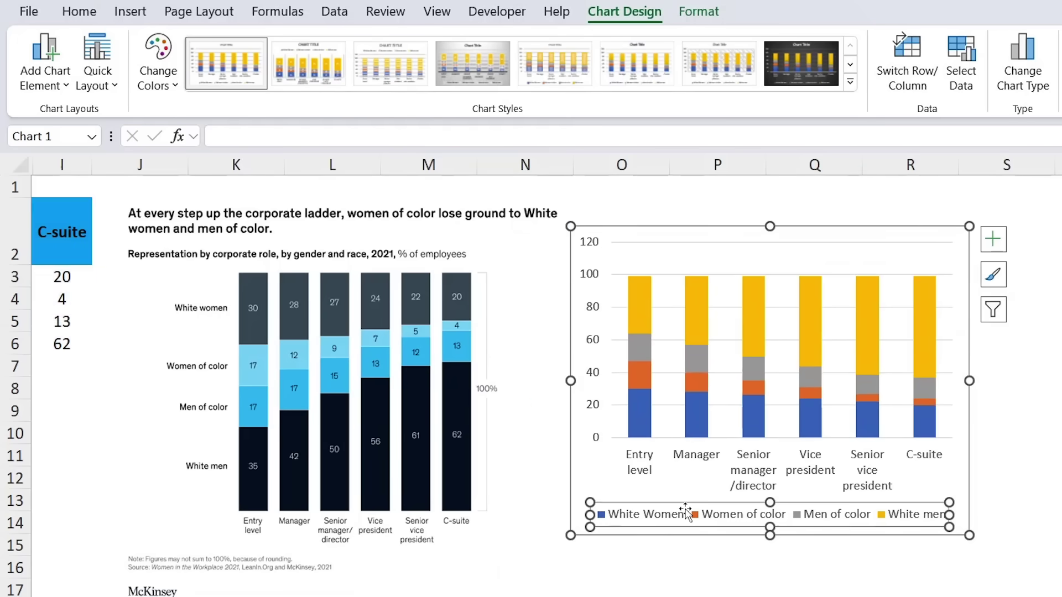
pyautogui.press('Delete')
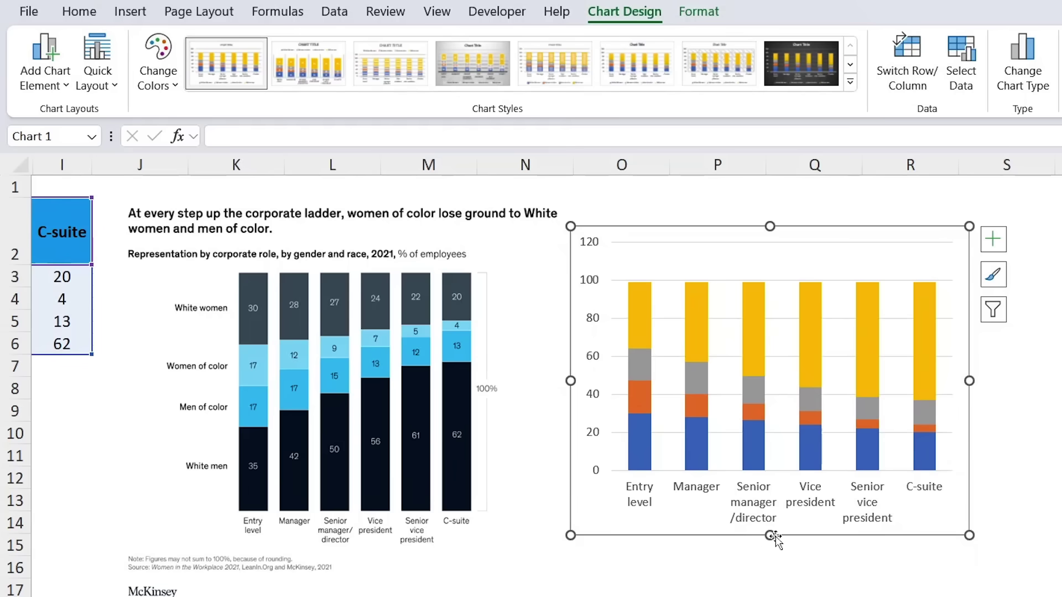
pyautogui.moveTo(771, 539); pyautogui.dragTo(771, 576)
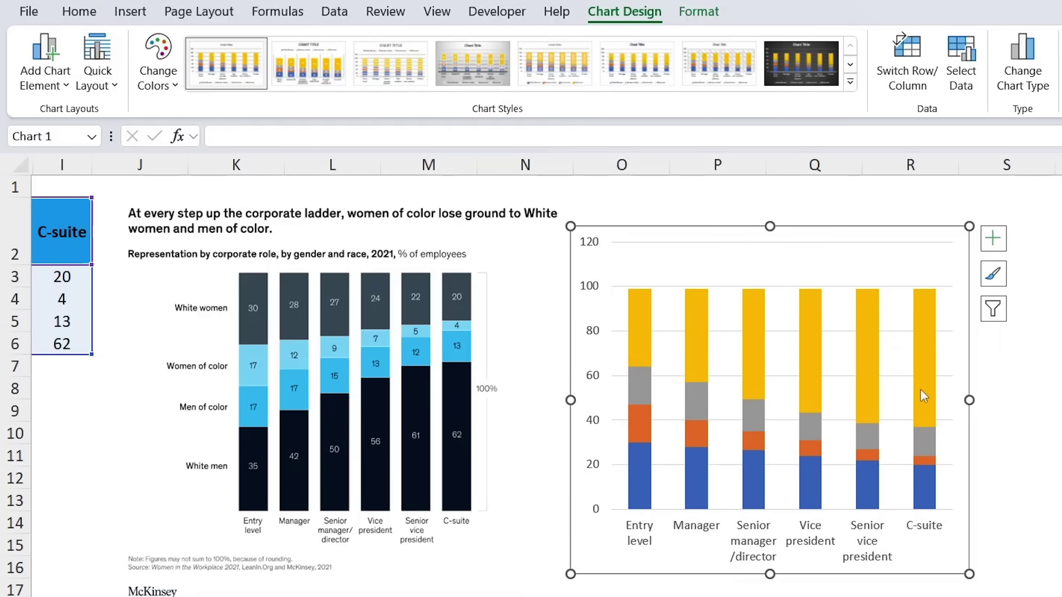
# - Set the vertical axis to show values in reverse order, and delete the category axis with the role labels
pyautogui.click(591, 380)
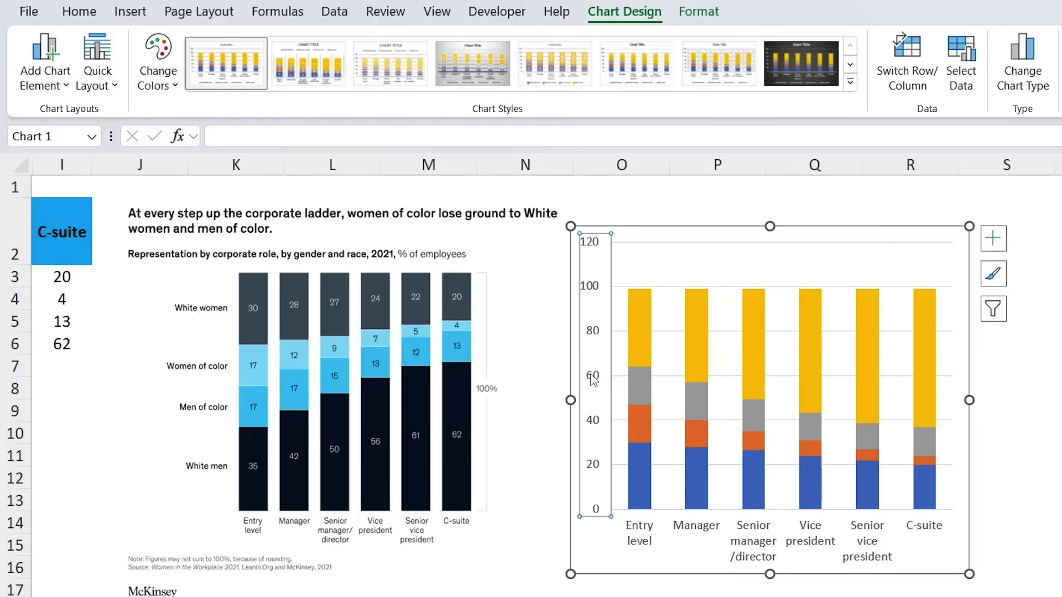
pyautogui.rightClick(596, 333)
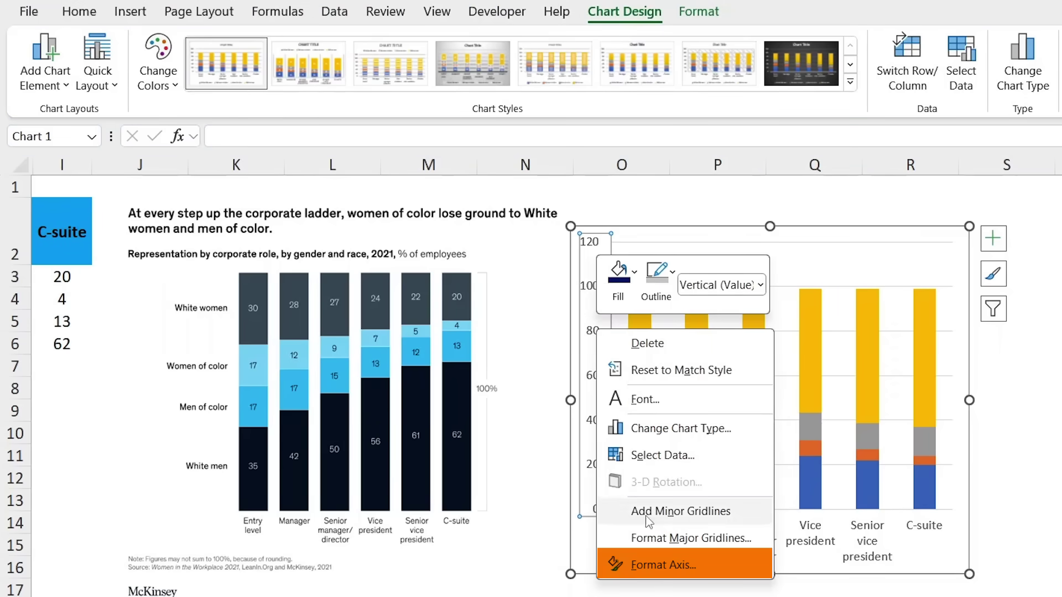
pyautogui.click(663, 567)
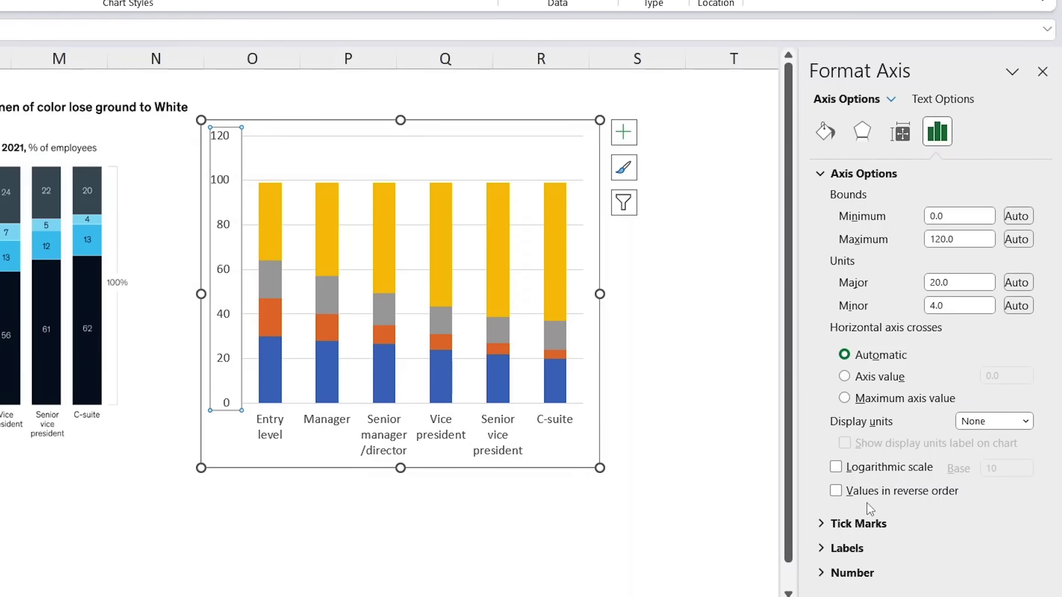
pyautogui.click(867, 496)
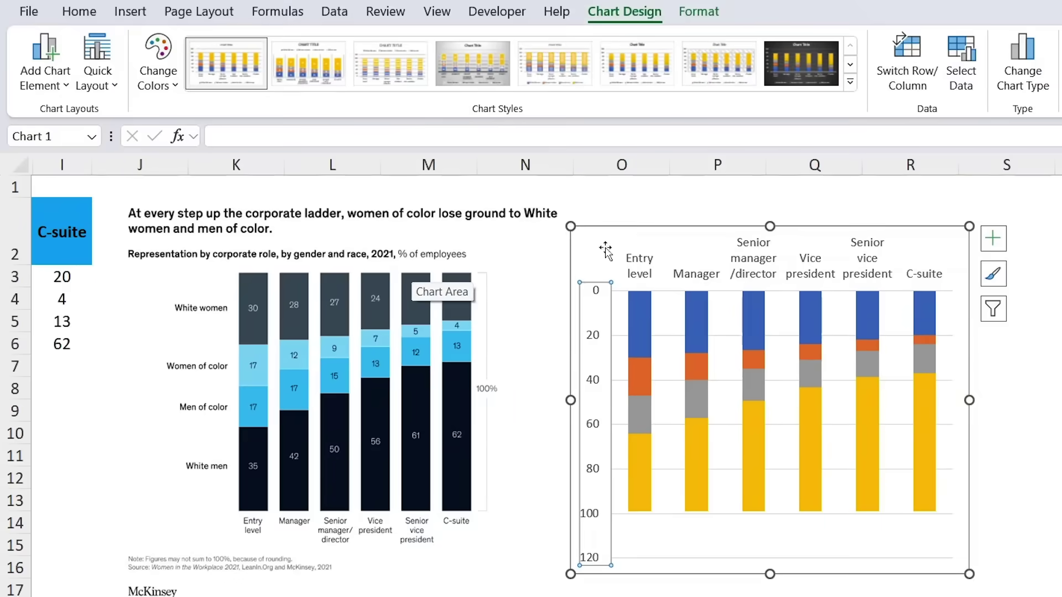
pyautogui.click(642, 263)
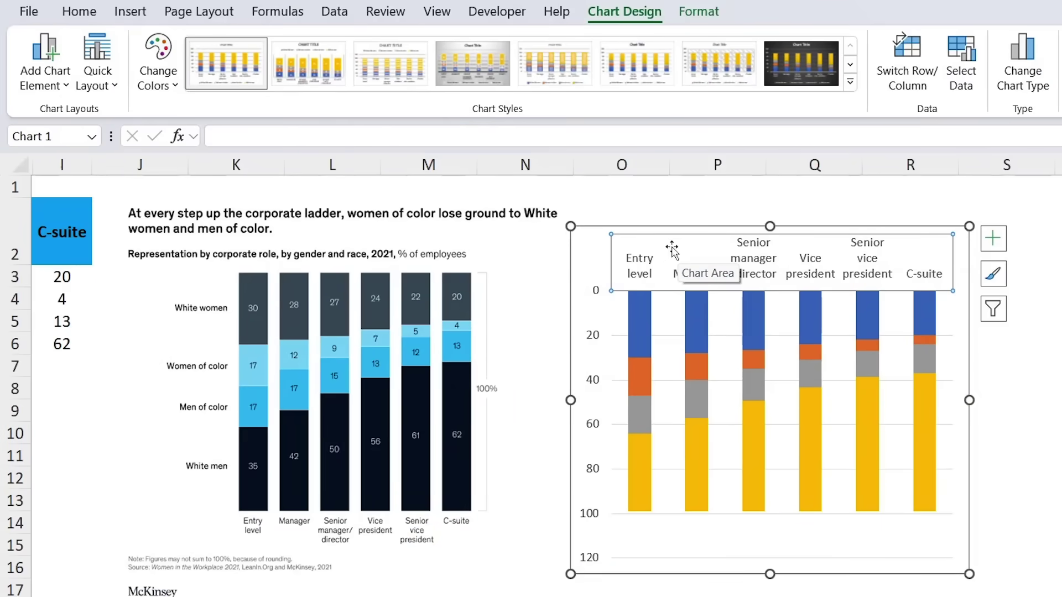
pyautogui.press('Delete')
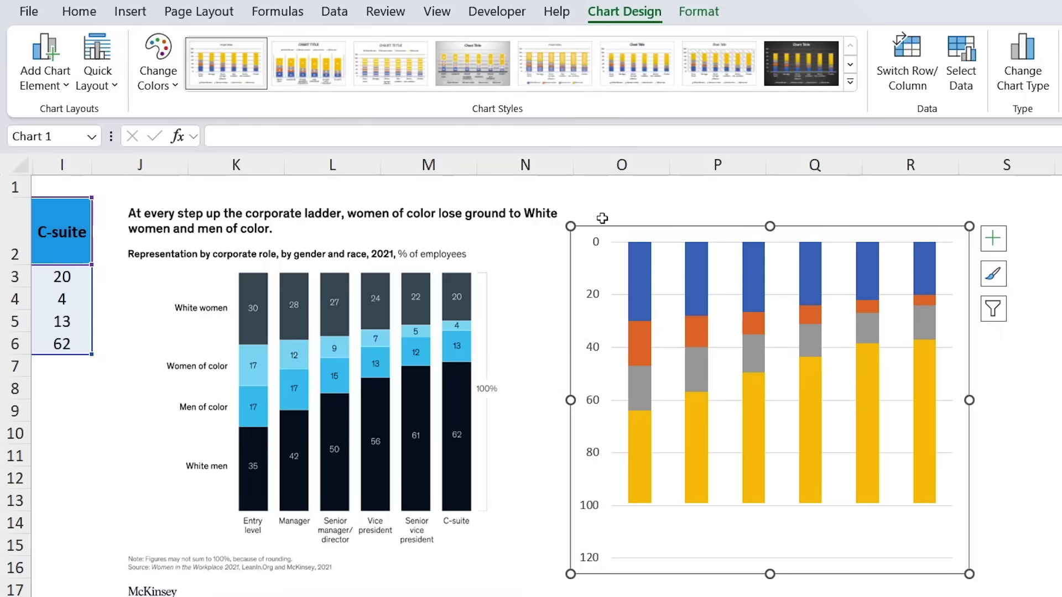
# - Set the maximum bound of the stacked column chart's vertical axis to 100
pyautogui.click(593, 459)
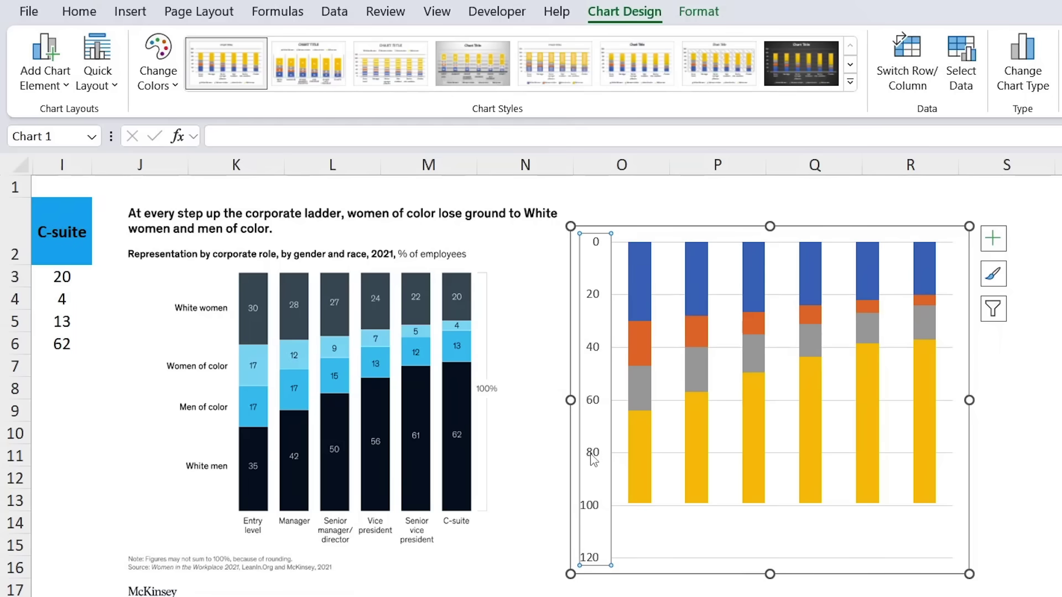
pyautogui.doubleClick(590, 457)
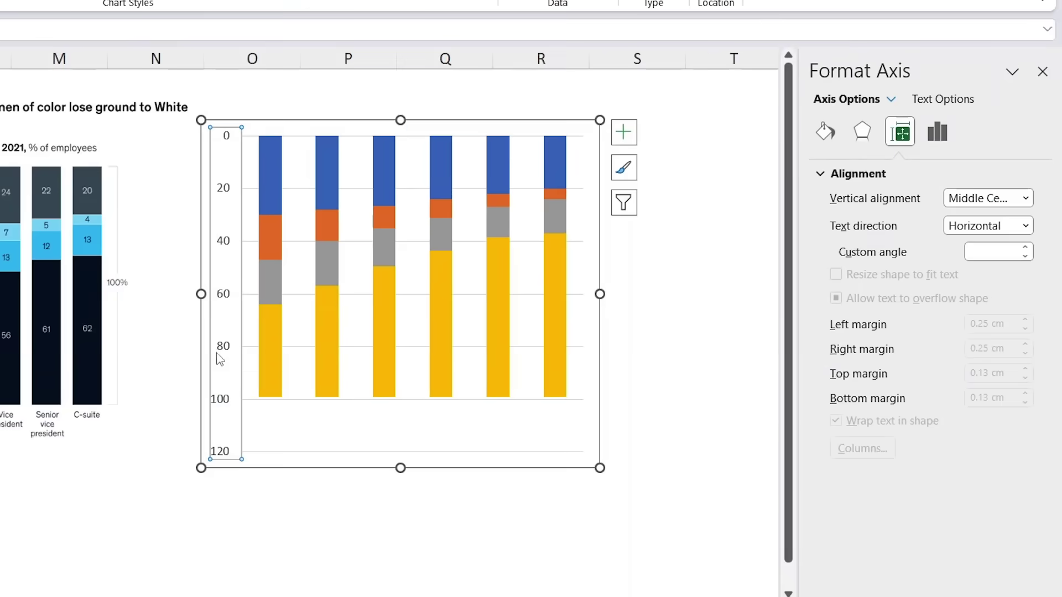
pyautogui.click(944, 144)
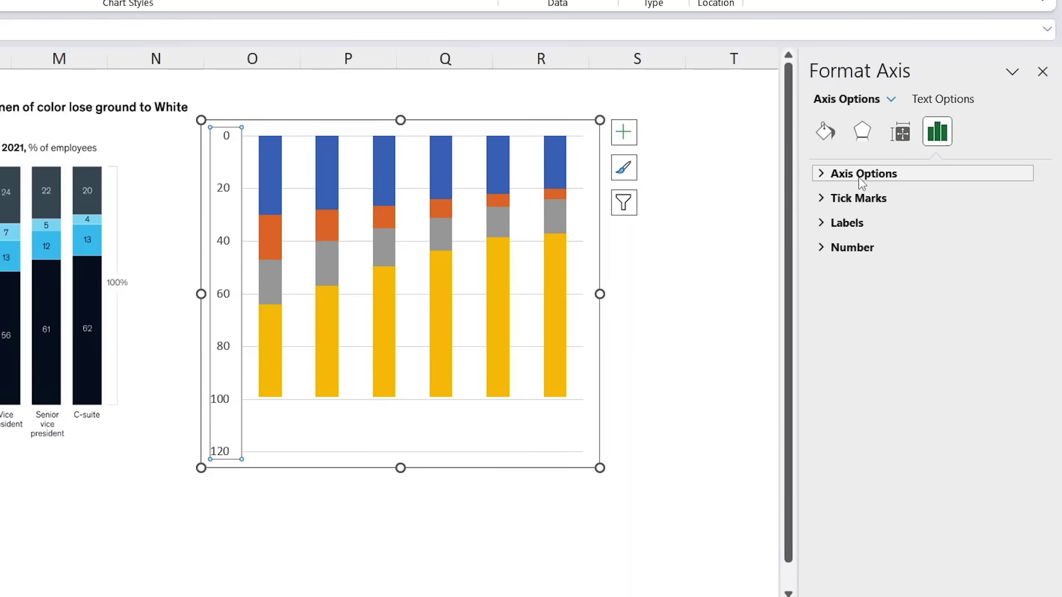
pyautogui.click(860, 176)
pyautogui.moveTo(965, 240); pyautogui.dragTo(913, 247)
pyautogui.write('100')
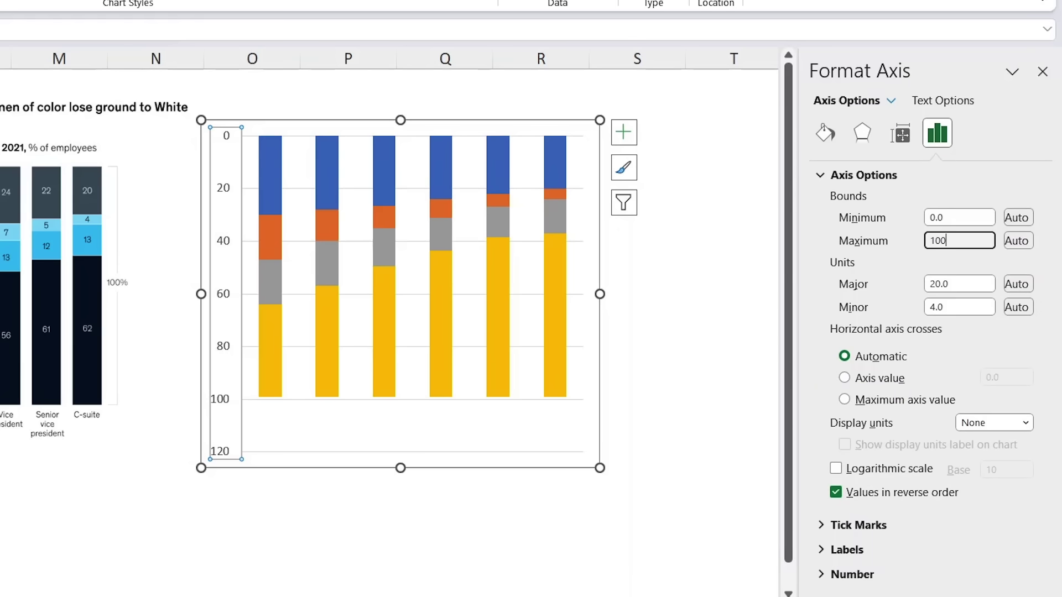
pyautogui.press('Return')
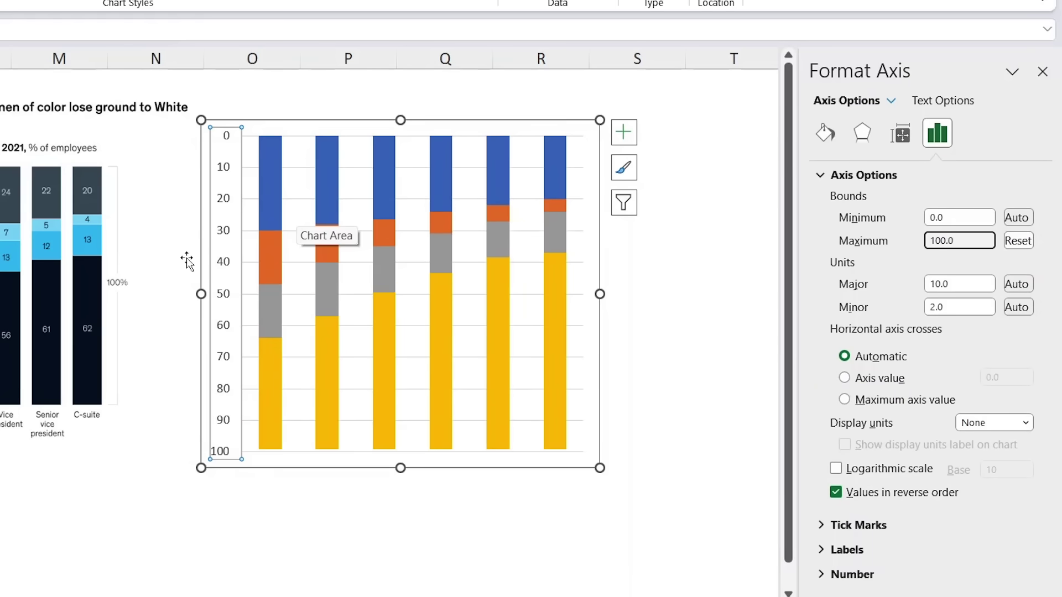
# - Delete the stacked column chart's vertical axis and its major gridlines
pyautogui.click(227, 171)
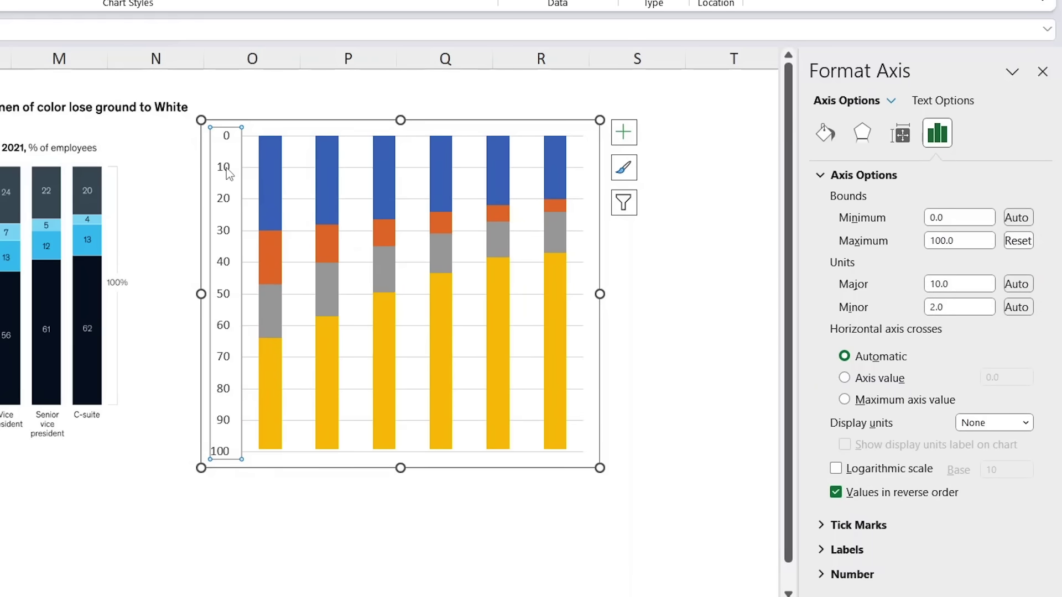
pyautogui.press('Delete')
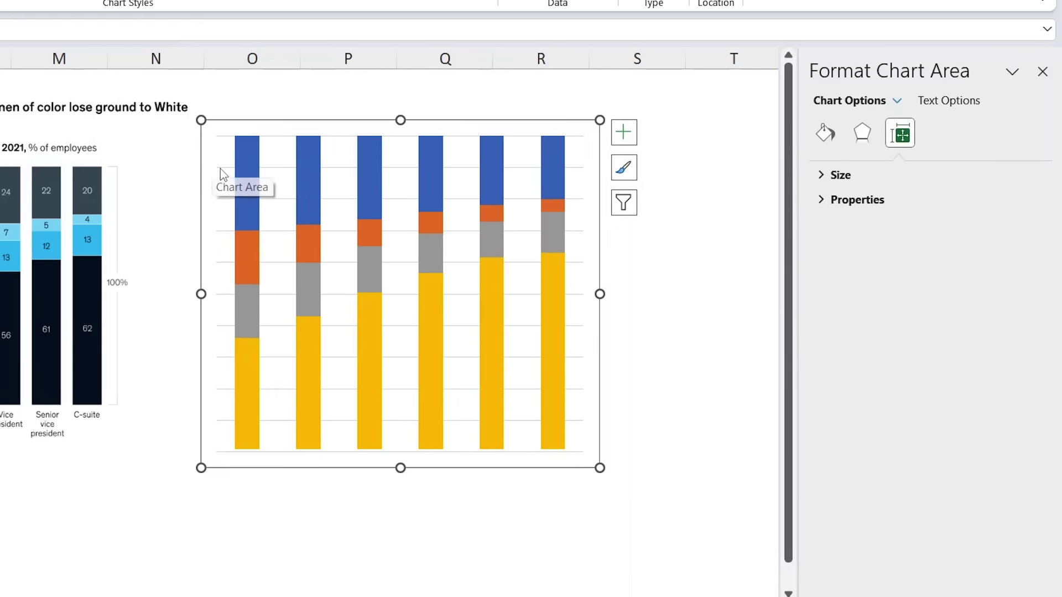
pyautogui.click(223, 168)
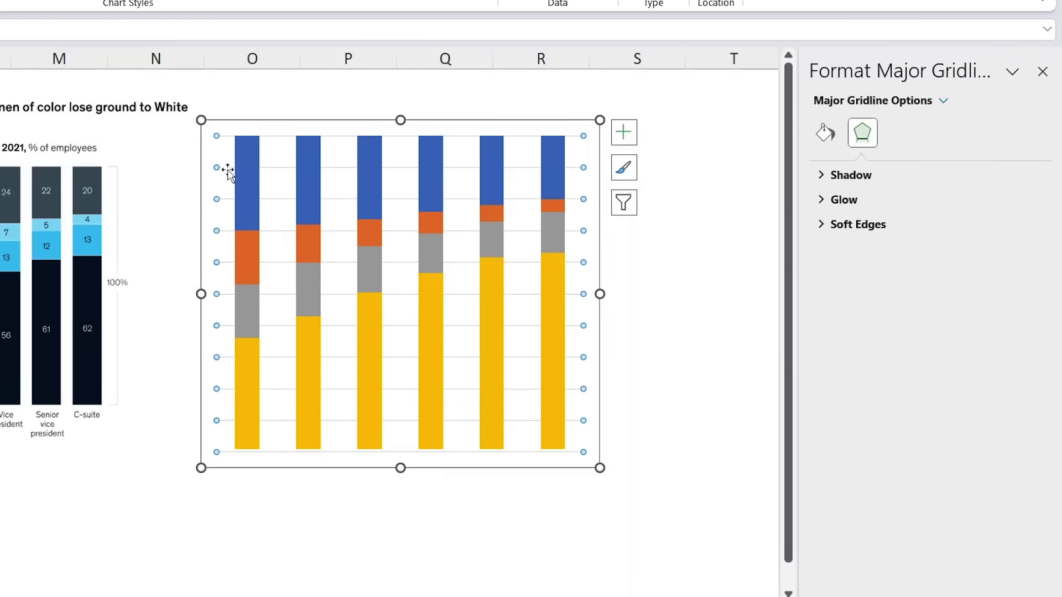
pyautogui.press('Delete')
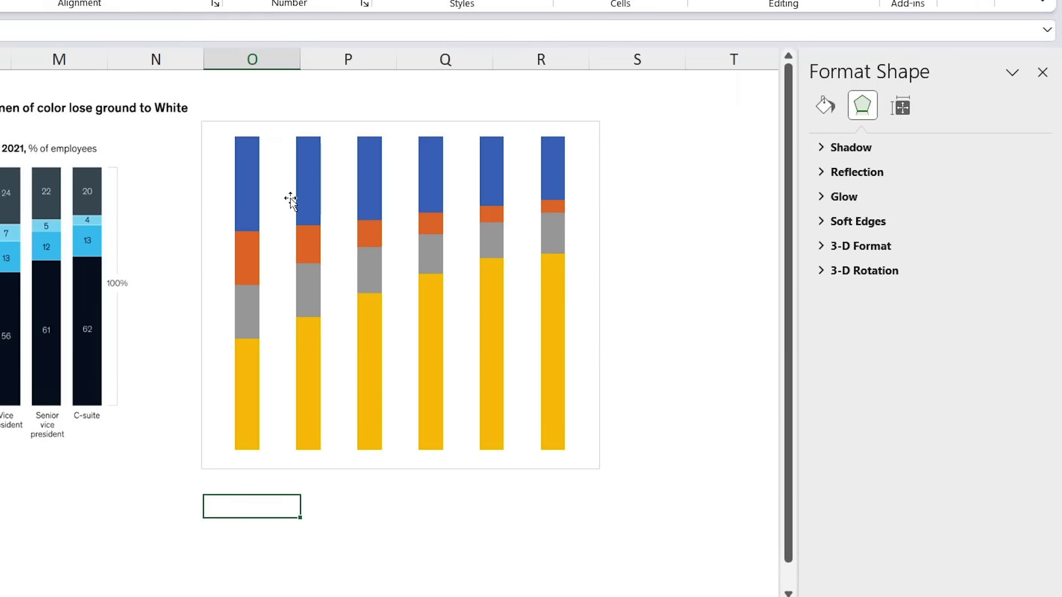
# - Set the gap width of the stacked columns to 50%
pyautogui.click(247, 185)
pyautogui.rightClick(248, 185)
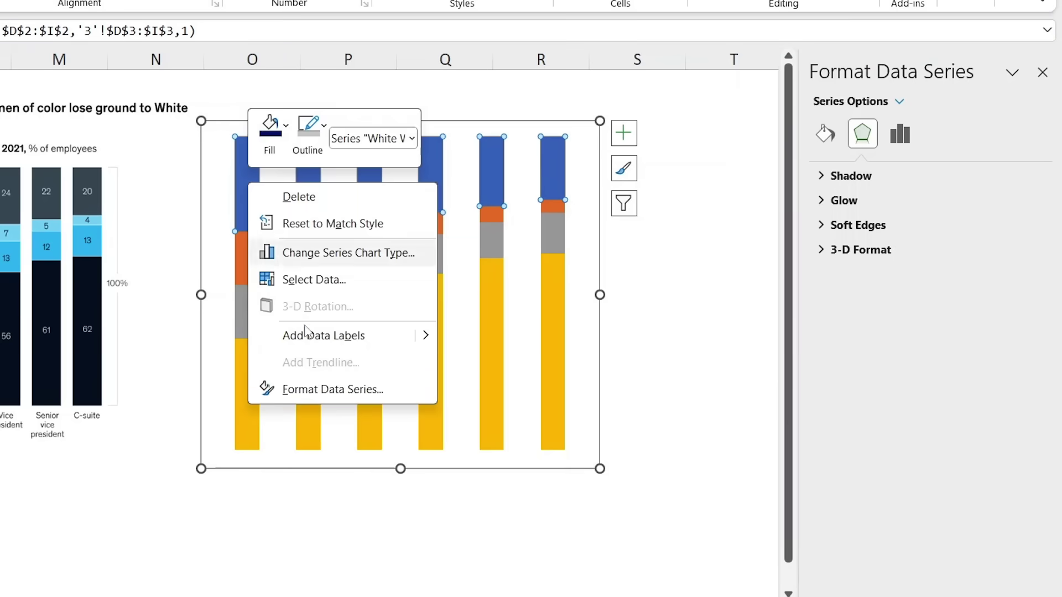
pyautogui.click(332, 390)
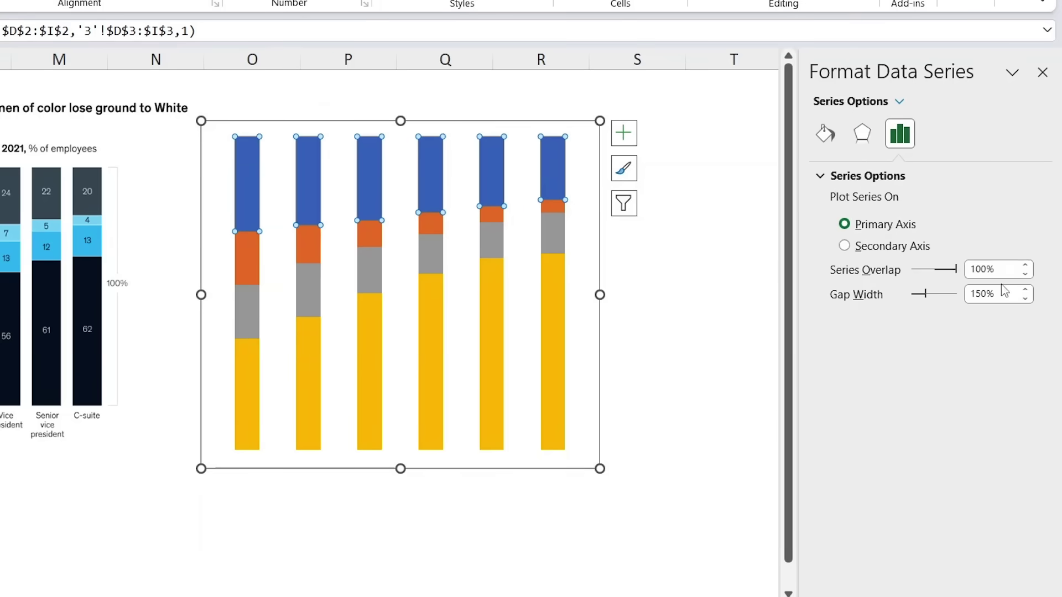
pyautogui.moveTo(987, 294); pyautogui.dragTo(955, 297)
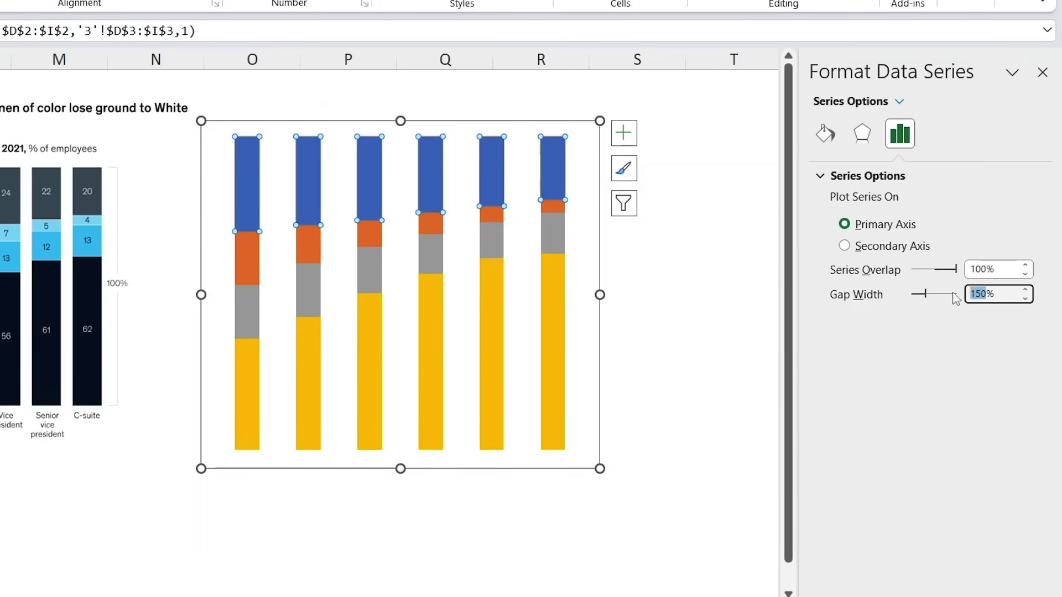
pyautogui.write('50')
pyautogui.press('Return')
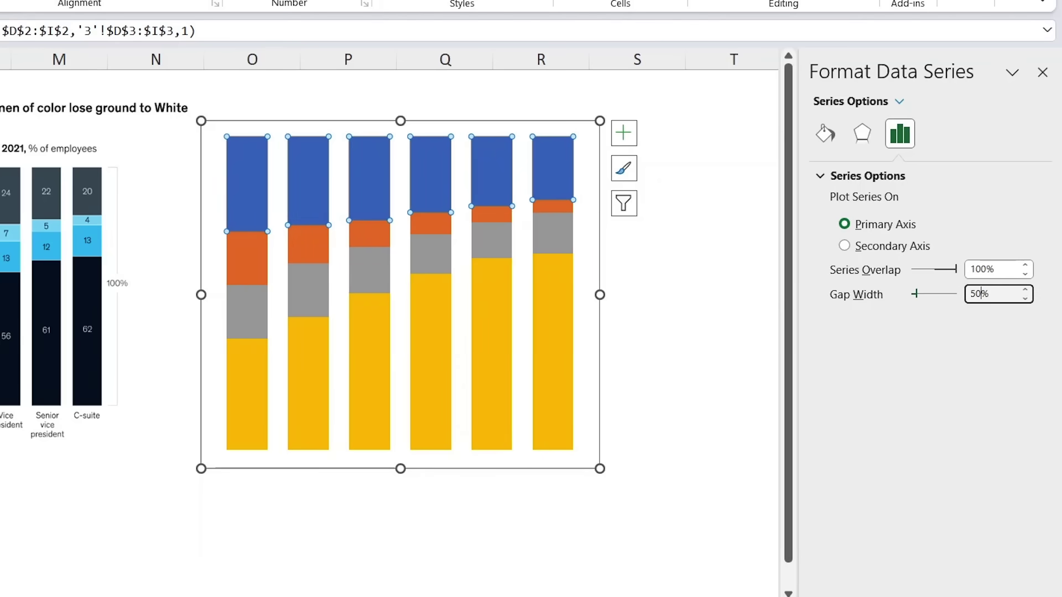
# - Add data labels to all four series: White women, Women of color, Men of color and White men
pyautogui.rightClick(253, 169)
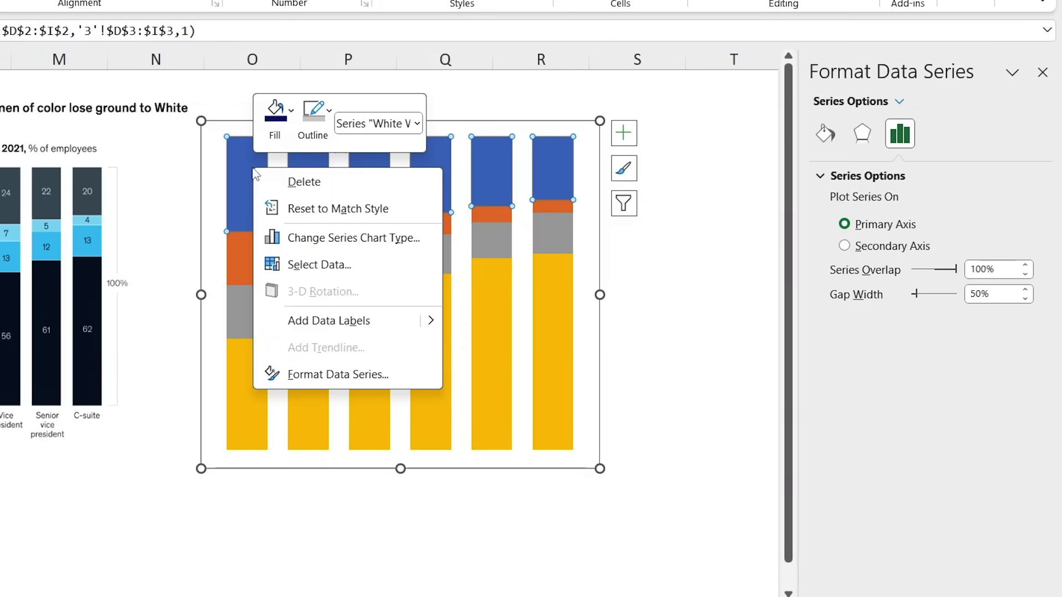
pyautogui.click(308, 326)
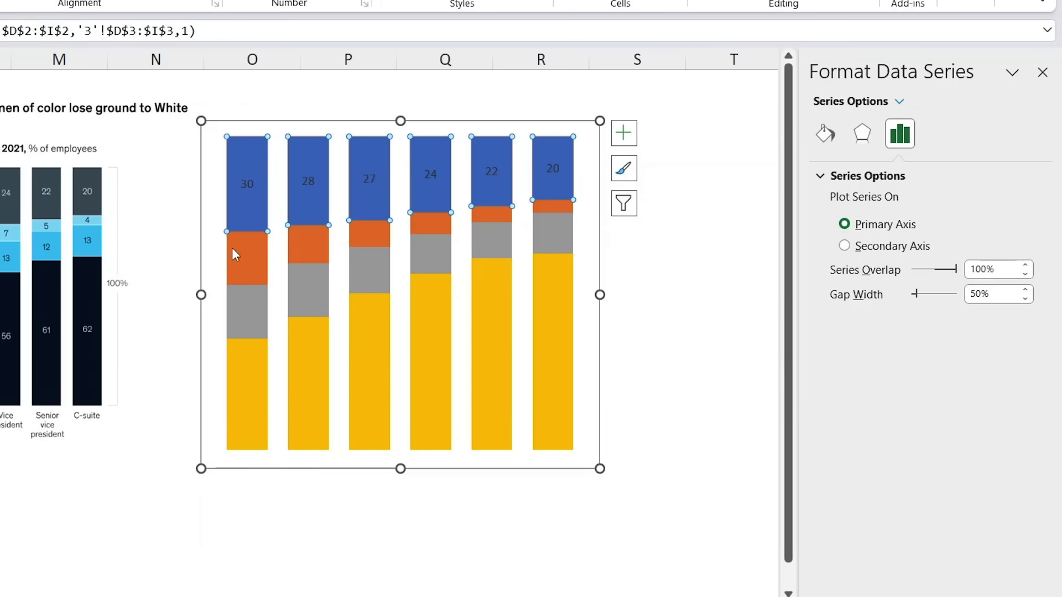
pyautogui.rightClick(247, 268)
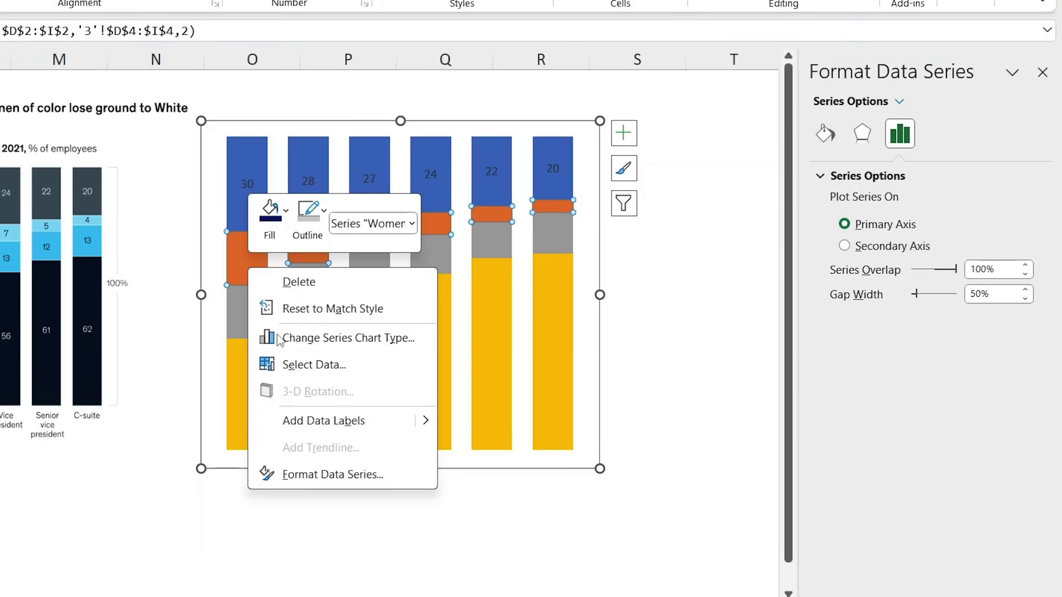
pyautogui.click(293, 426)
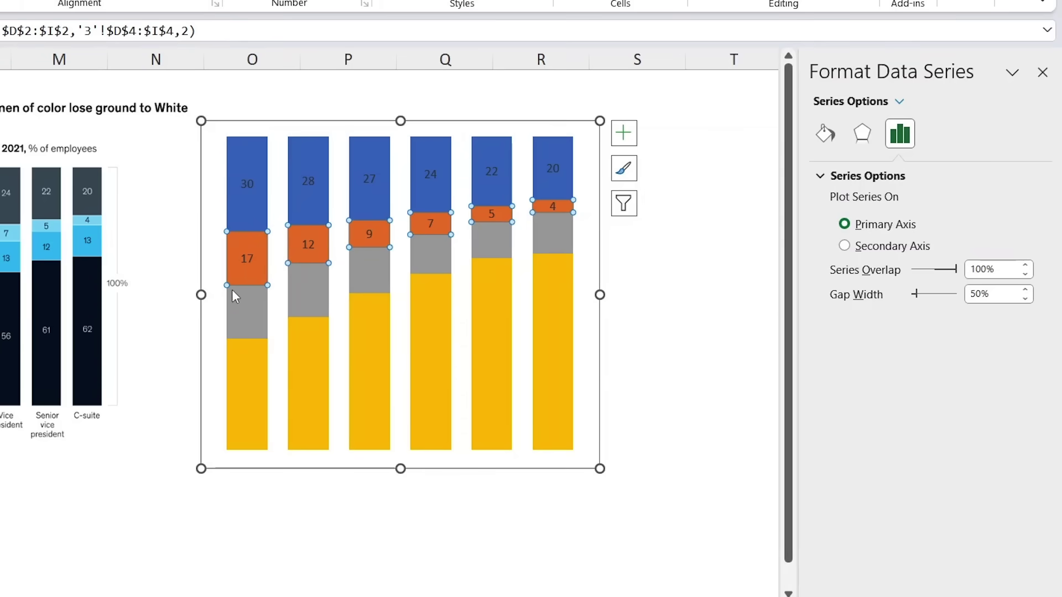
pyautogui.rightClick(247, 316)
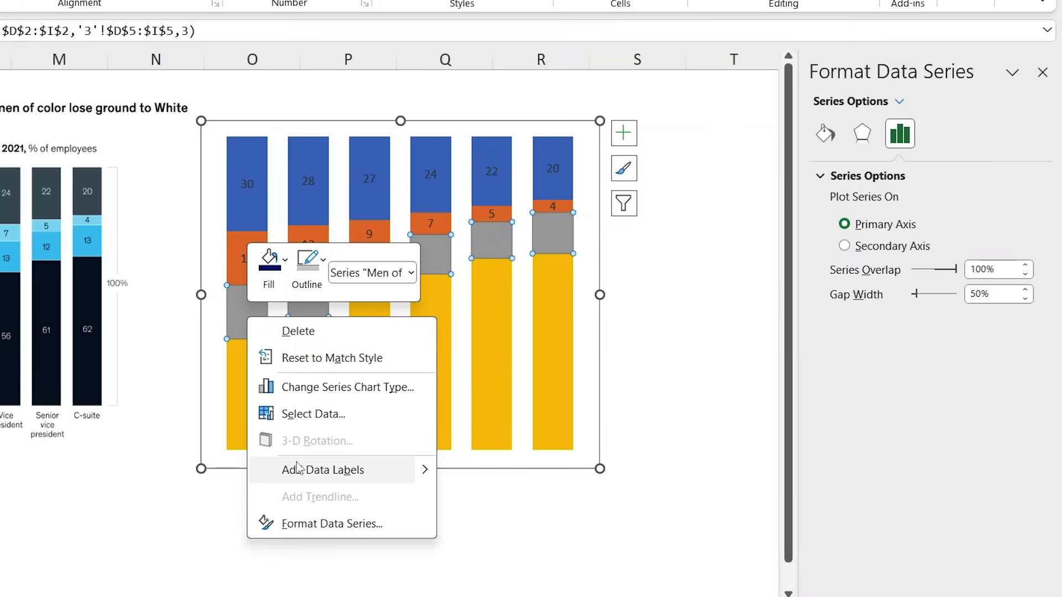
pyautogui.click(285, 470)
pyautogui.rightClick(247, 354)
pyautogui.click(310, 509)
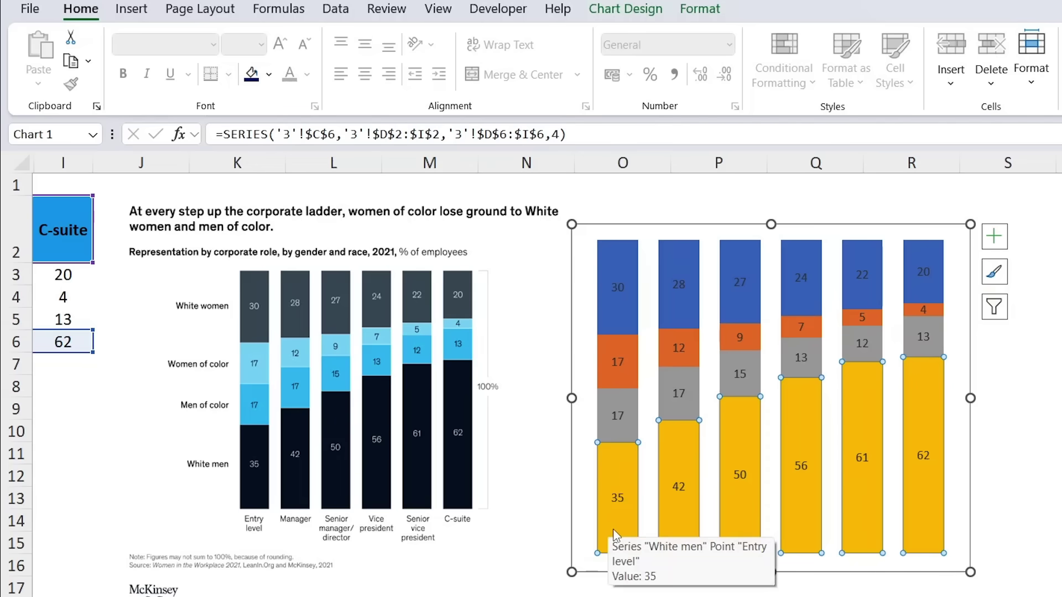
# - Recolor the four series dark slate, light blue, bright blue and near-black like the reference image, and make the chart smaller
pyautogui.click(268, 74)
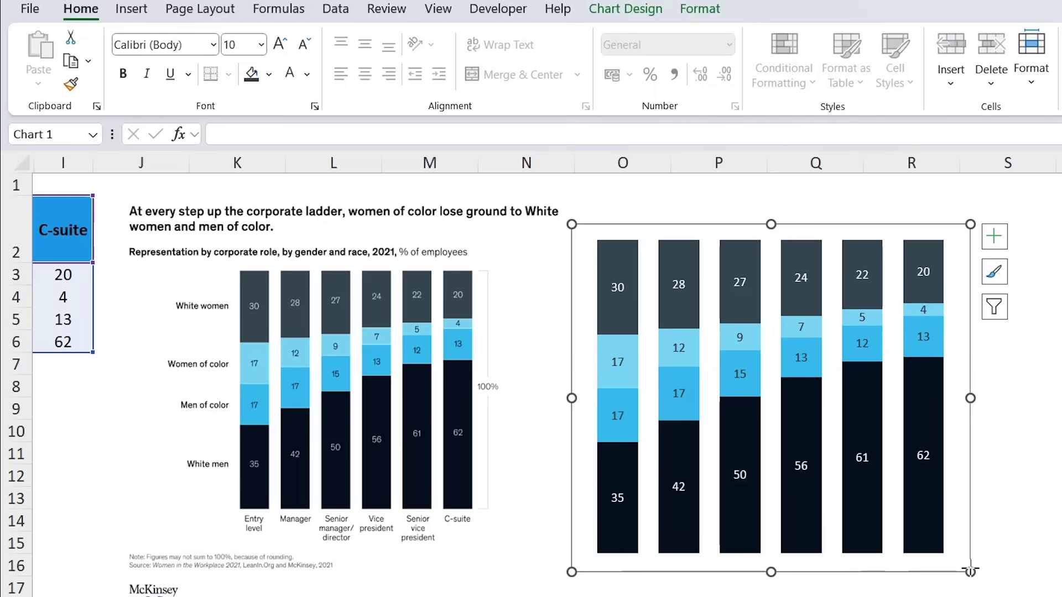
pyautogui.moveTo(970, 571); pyautogui.dragTo(900, 540)
pyautogui.hscroll(2, 861, 576)
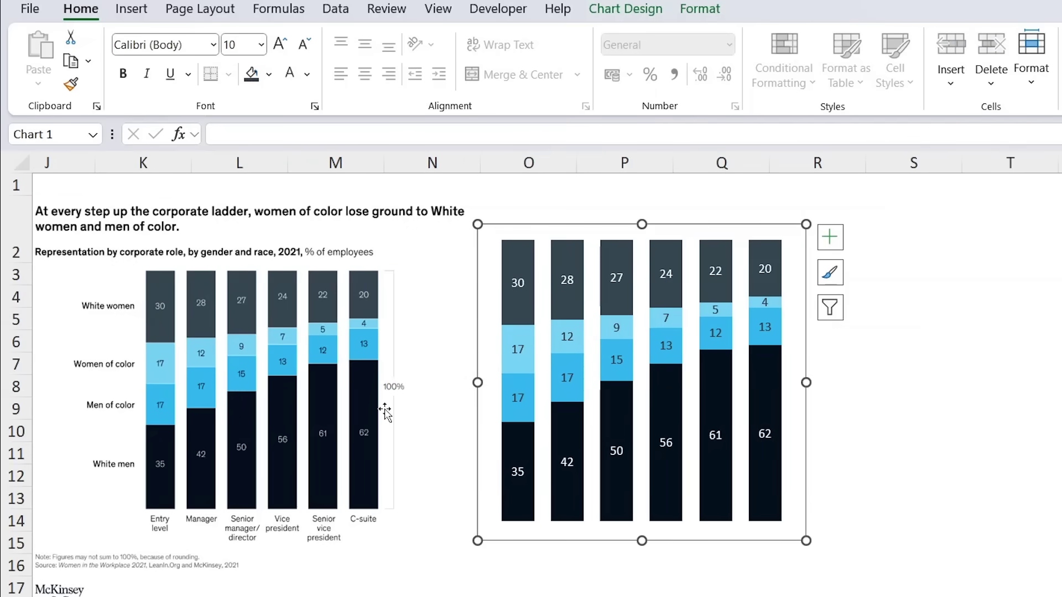
# - Draw a left bracket shape about 7.82 cm tall beside the C-suite column and rotate it 180° so it opens toward the columns
pyautogui.scroll(6, 404, 373)
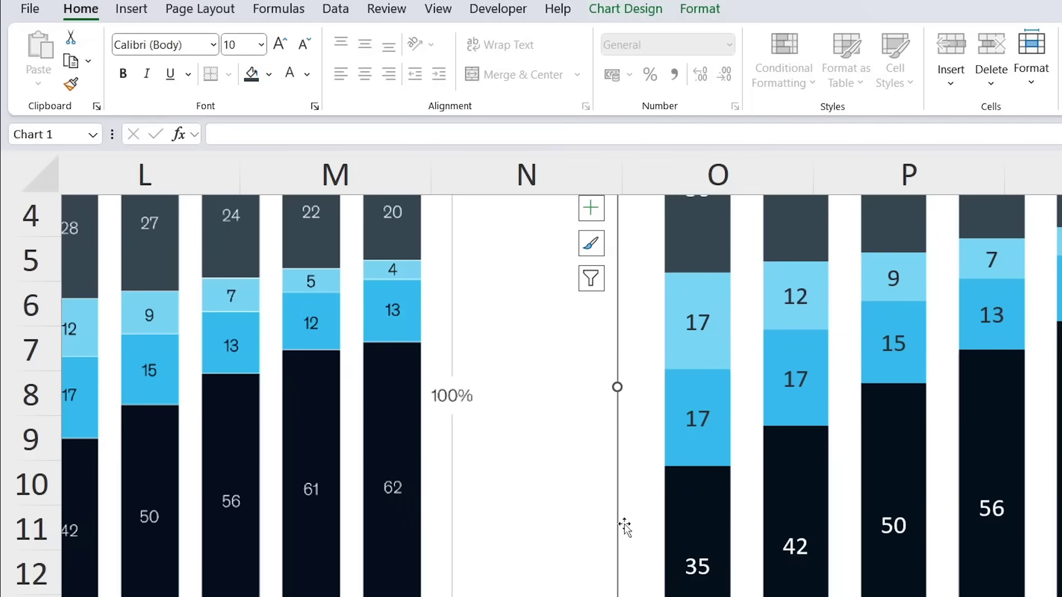
pyautogui.scroll(-4, 544, 561)
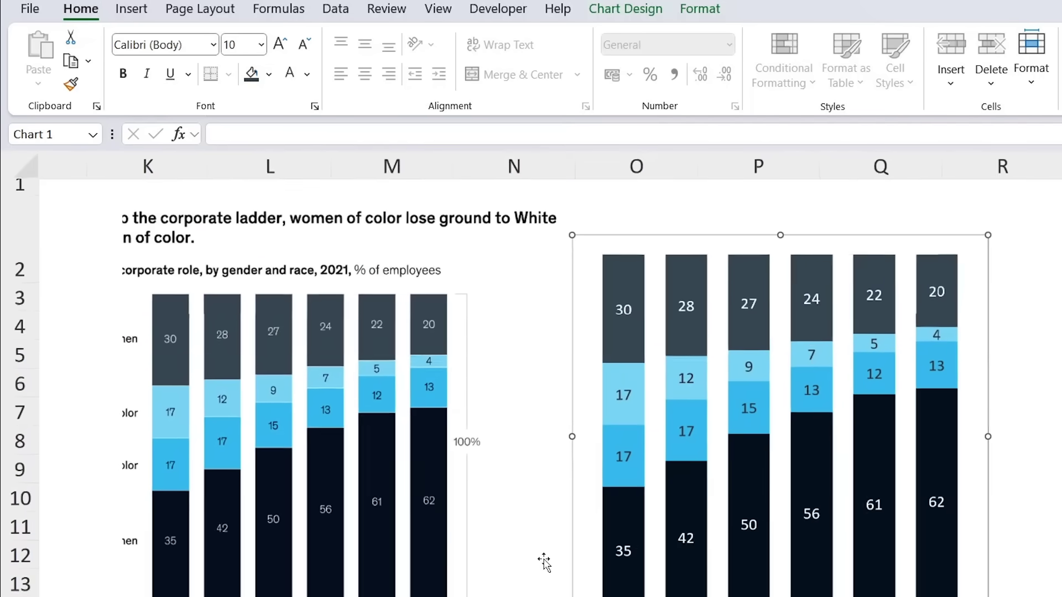
pyautogui.hscroll(1, 544, 561)
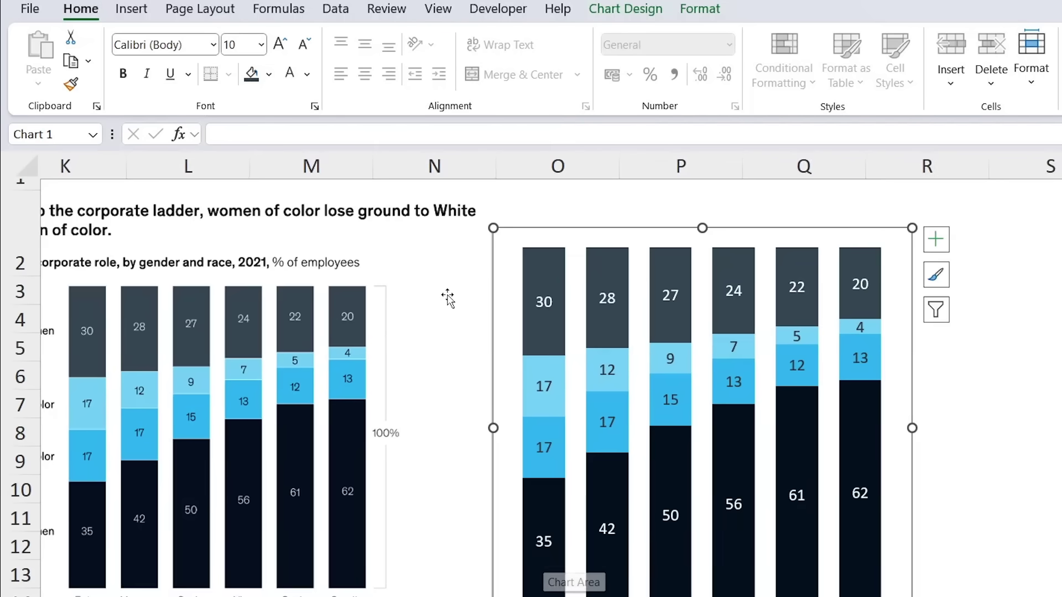
pyautogui.click(448, 299)
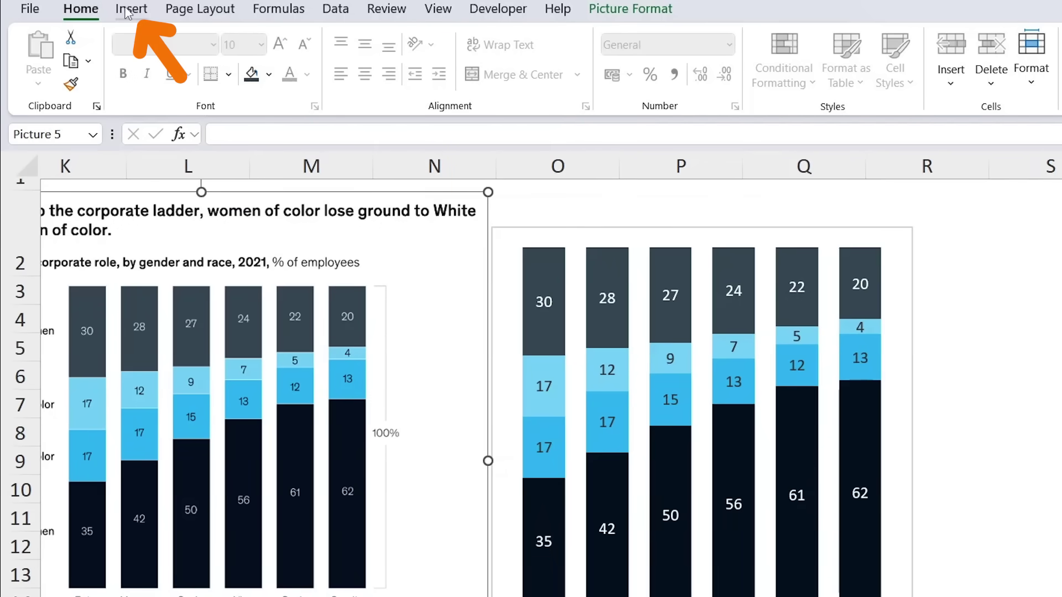
pyautogui.click(128, 11)
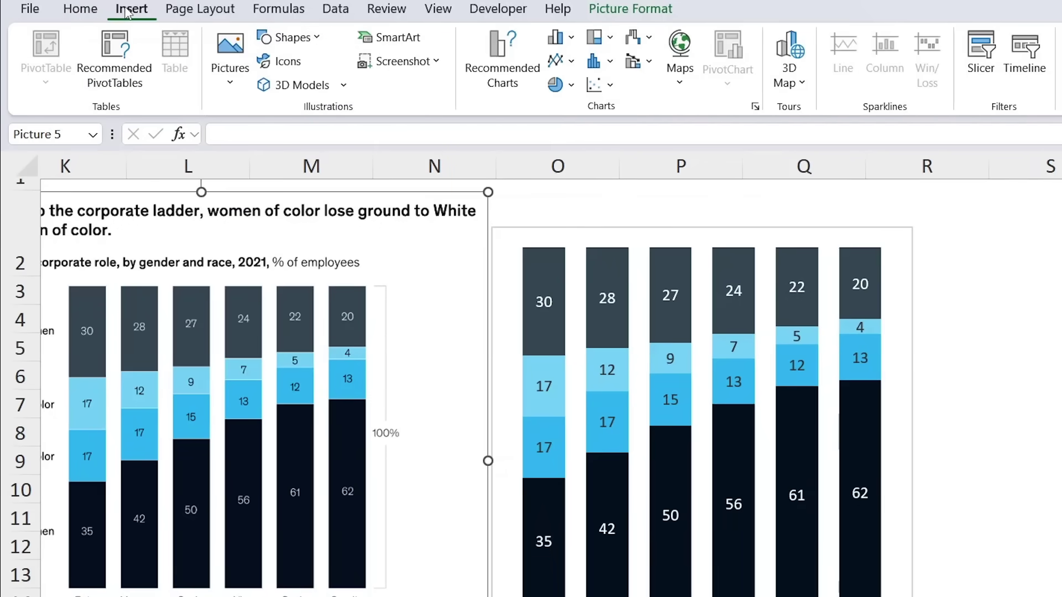
pyautogui.click(306, 38)
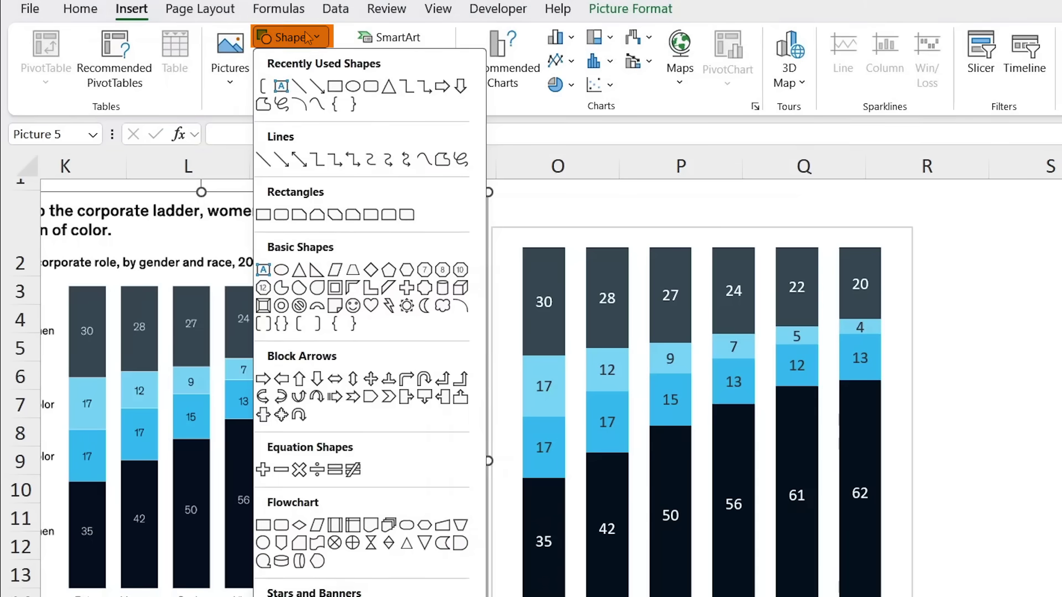
pyautogui.click(301, 324)
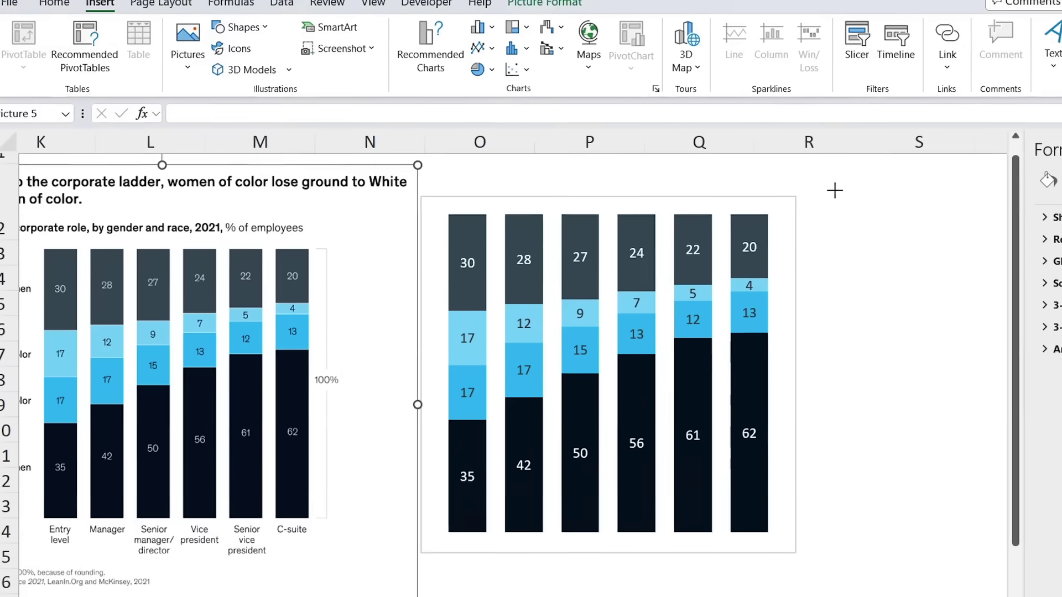
pyautogui.moveTo(956, 220); pyautogui.dragTo(938, 596)
pyautogui.moveTo(795, 533); pyautogui.dragTo(796, 534)
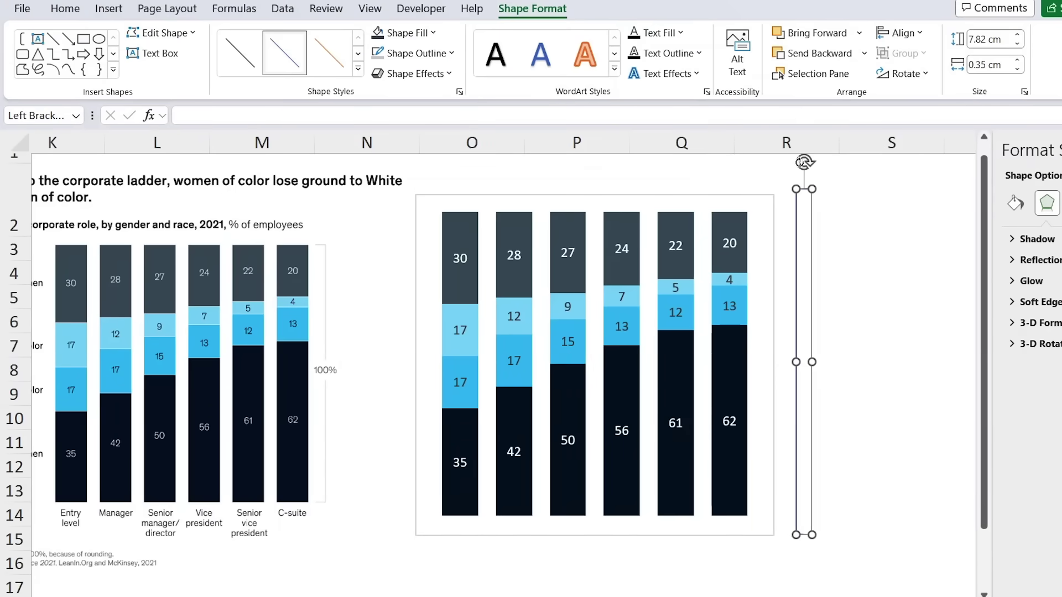
pyautogui.moveTo(806, 161); pyautogui.dragTo(794, 445)
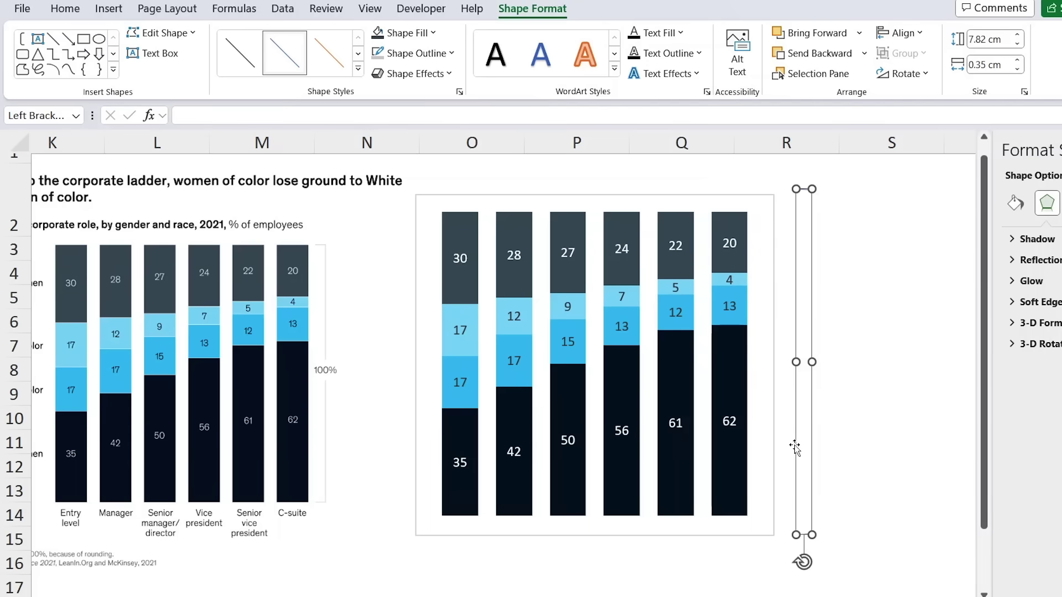
# - Shorten the bracket to 7.11 cm and nudge it closer to the C-suite column, lining it up with the column's height
pyautogui.hotkey('shift', 'Up')
pyautogui.hotkey('shift', 'Up')
pyautogui.hotkey('shift', 'Up')
pyautogui.hotkey('shift', 'Up')
pyautogui.hotkey('shift', 'Up')
pyautogui.hotkey('shift', 'Up')
pyautogui.hotkey('shift', 'Down')
pyautogui.hotkey('shift', 'Down')
pyautogui.hotkey('shift', 'Down')
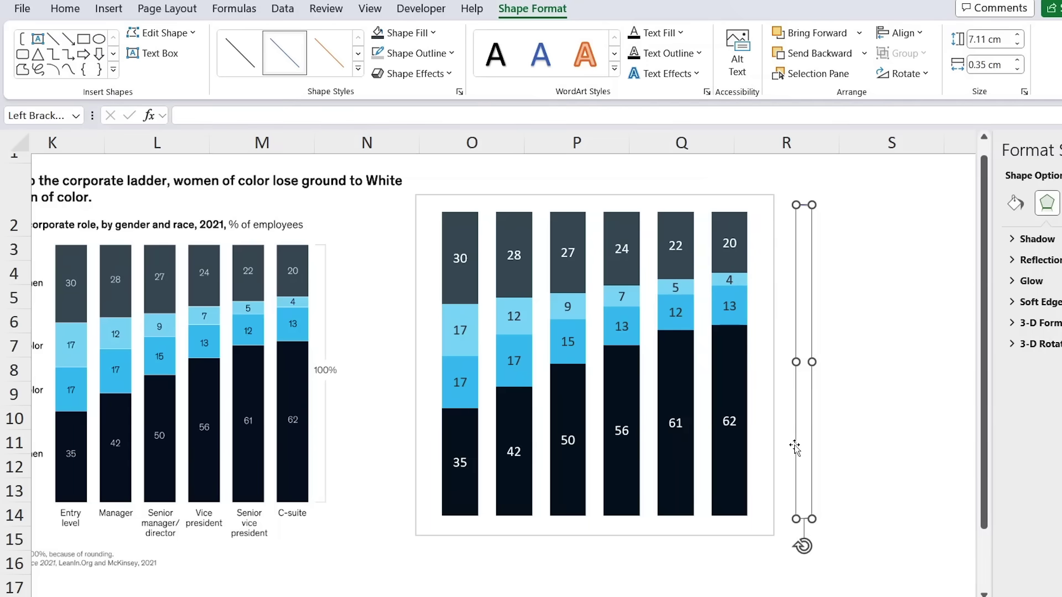
pyautogui.hotkey('shift', 'Up')
pyautogui.hotkey('shift', 'Down')
pyautogui.press('Left')
pyautogui.press('Left')
pyautogui.press('Left')
pyautogui.press('Left')
pyautogui.press('Left')
pyautogui.press('Left')
pyautogui.press('Down')
pyautogui.press('Down')
pyautogui.press('Down')
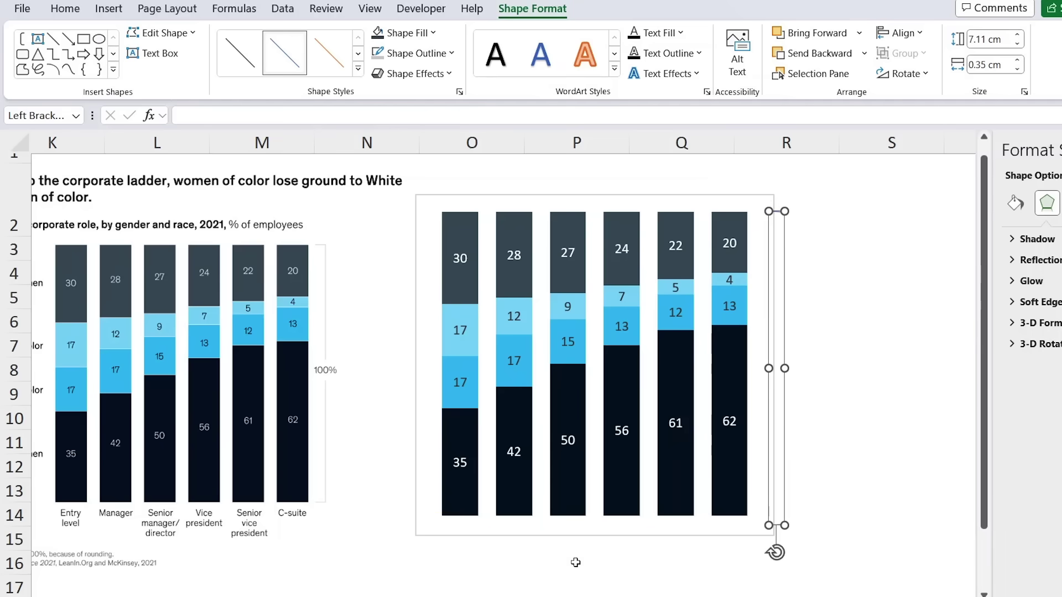
# - Remove both the fill and the border from the stacked column chart's chart area
pyautogui.click(603, 535)
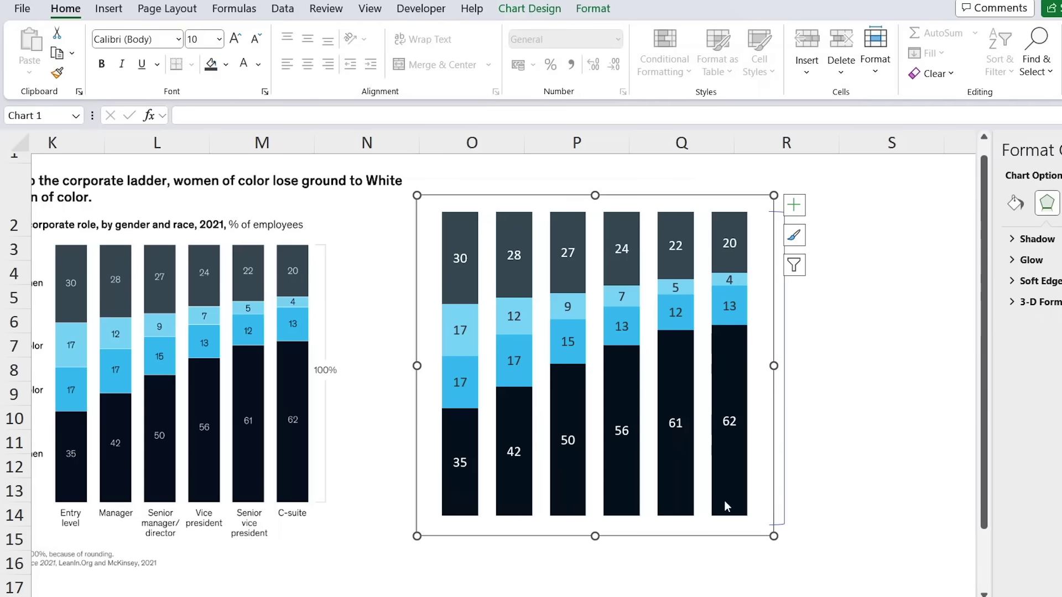
pyautogui.rightClick(627, 532)
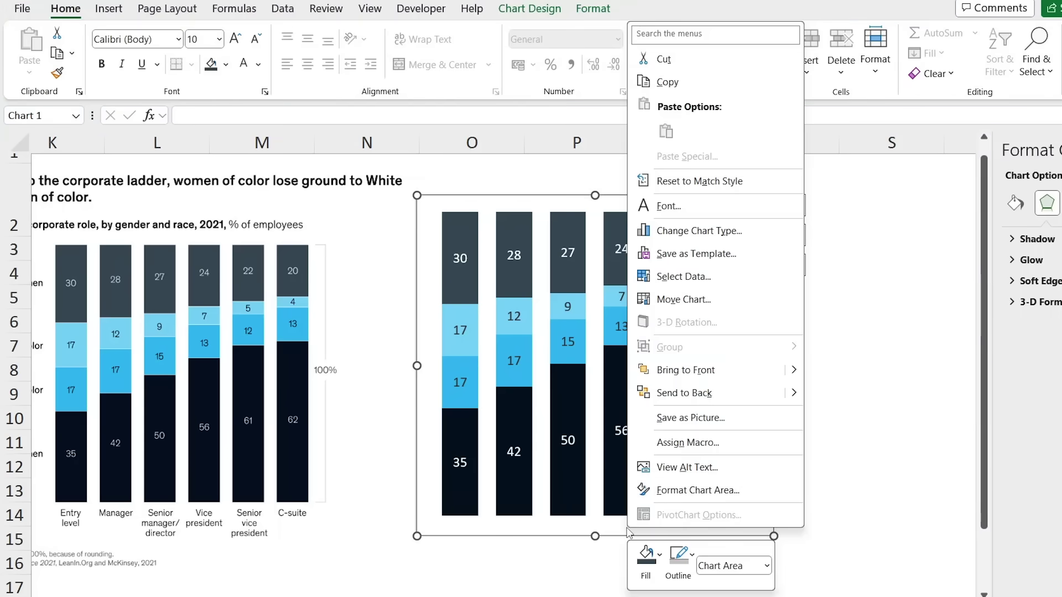
pyautogui.click(686, 490)
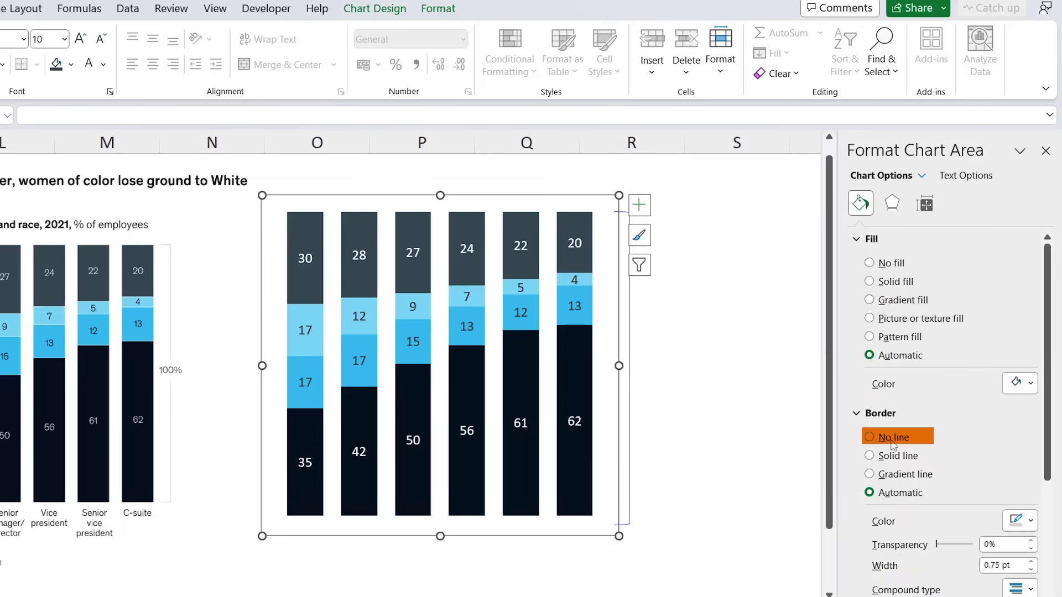
pyautogui.click(892, 443)
pyautogui.click(888, 263)
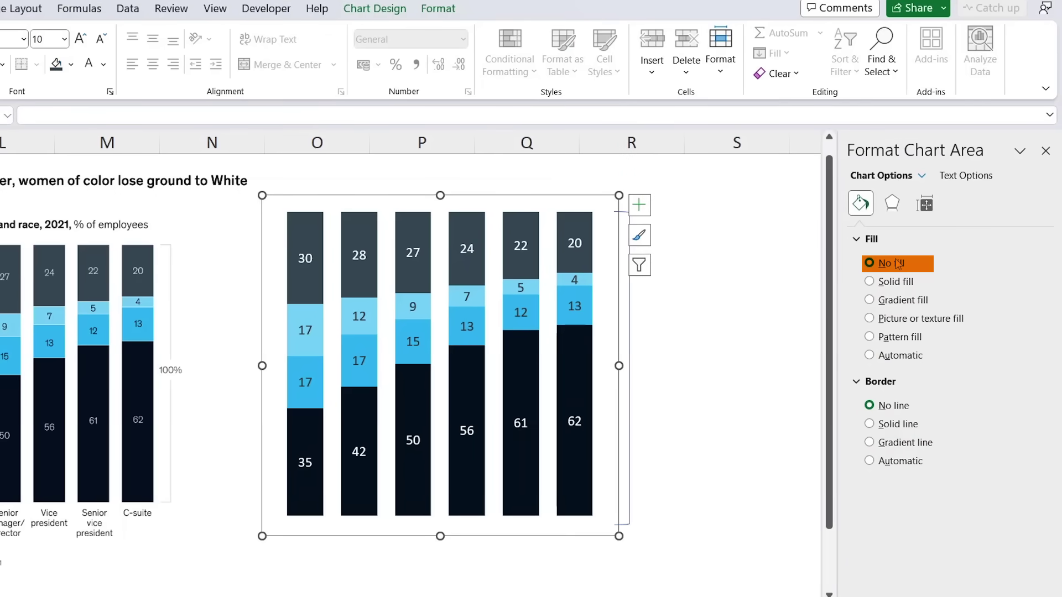
pyautogui.click(723, 344)
# - Nudge the bracket closer to the C-suite column and give it a light gray outline like the reference image
pyautogui.click(629, 377)
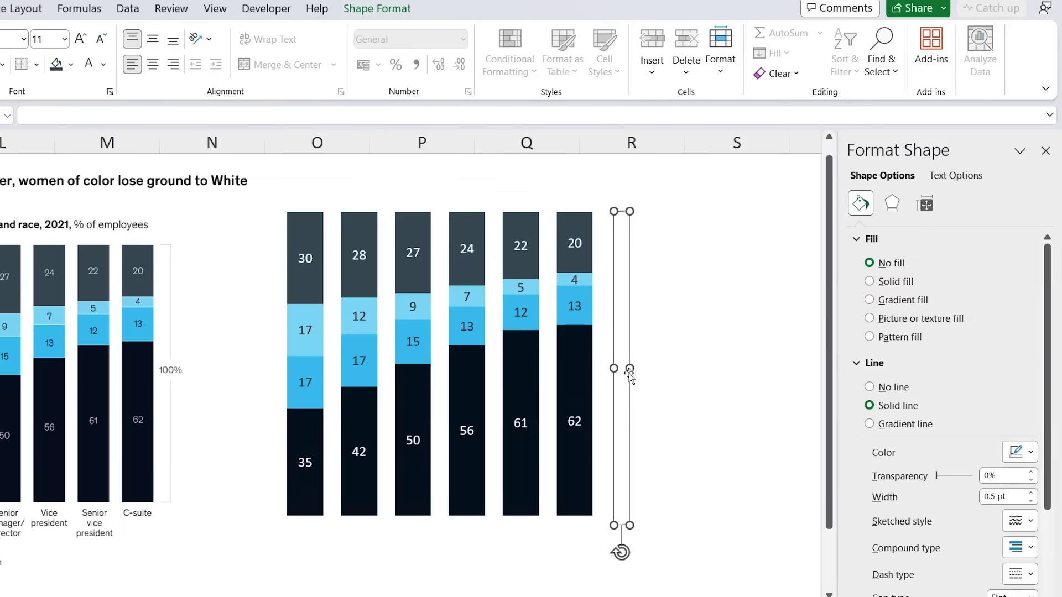
pyautogui.press('Left')
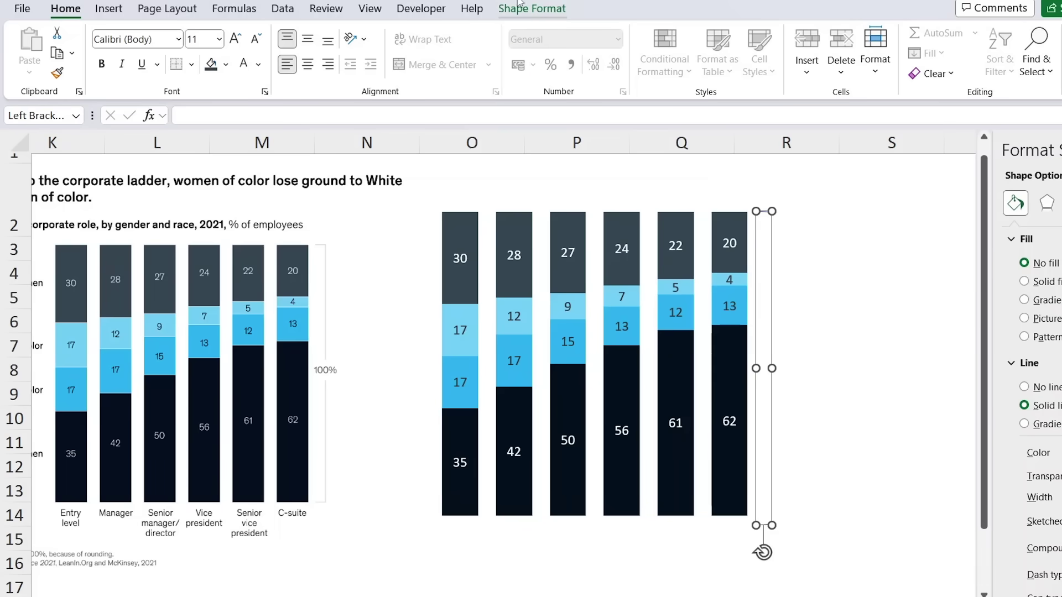
pyautogui.click(535, 10)
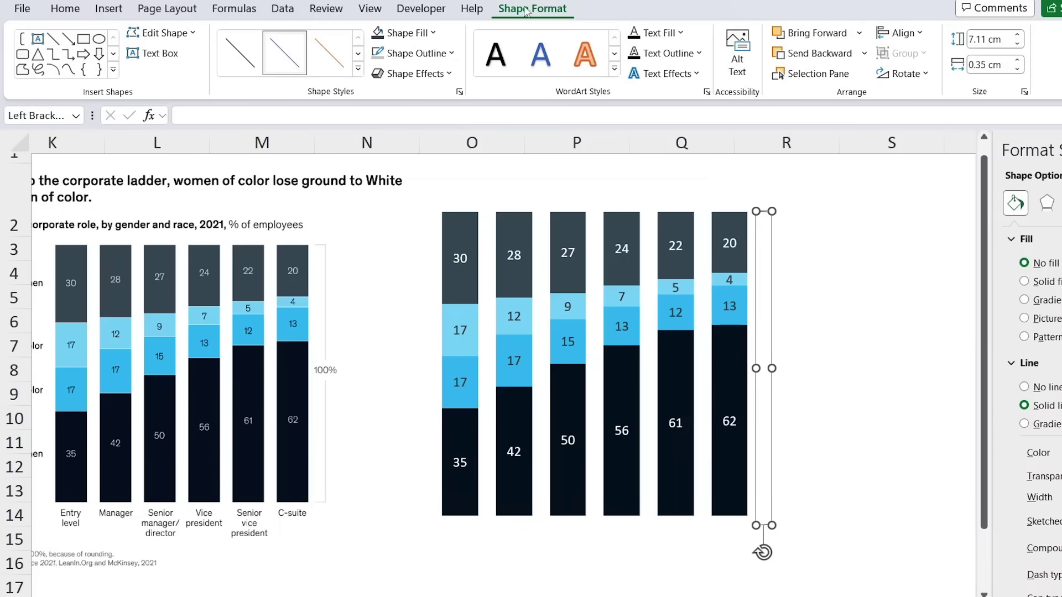
pyautogui.click(452, 54)
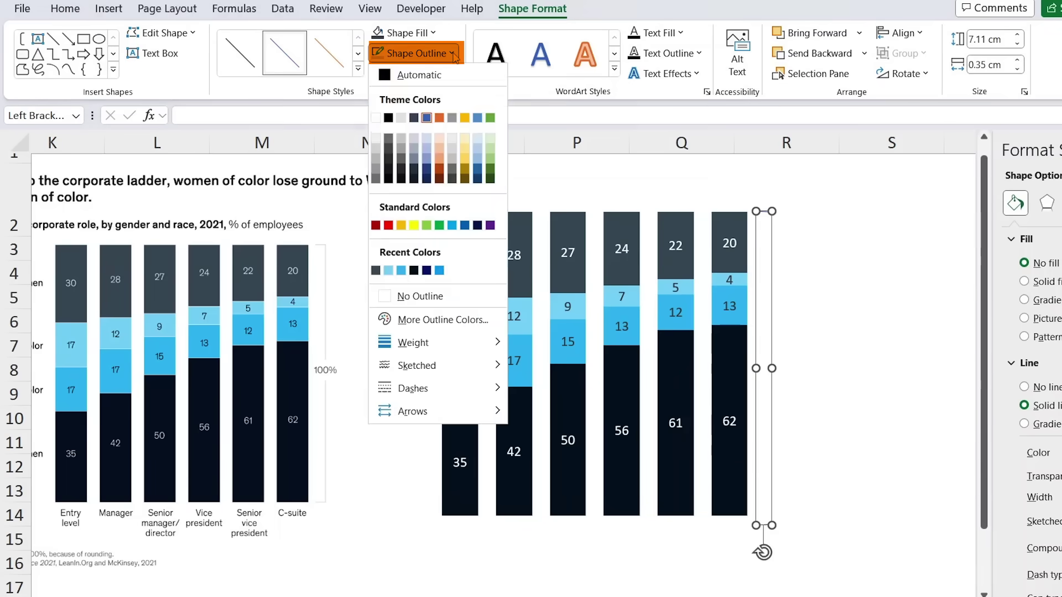
pyautogui.click(401, 150)
pyautogui.click(845, 287)
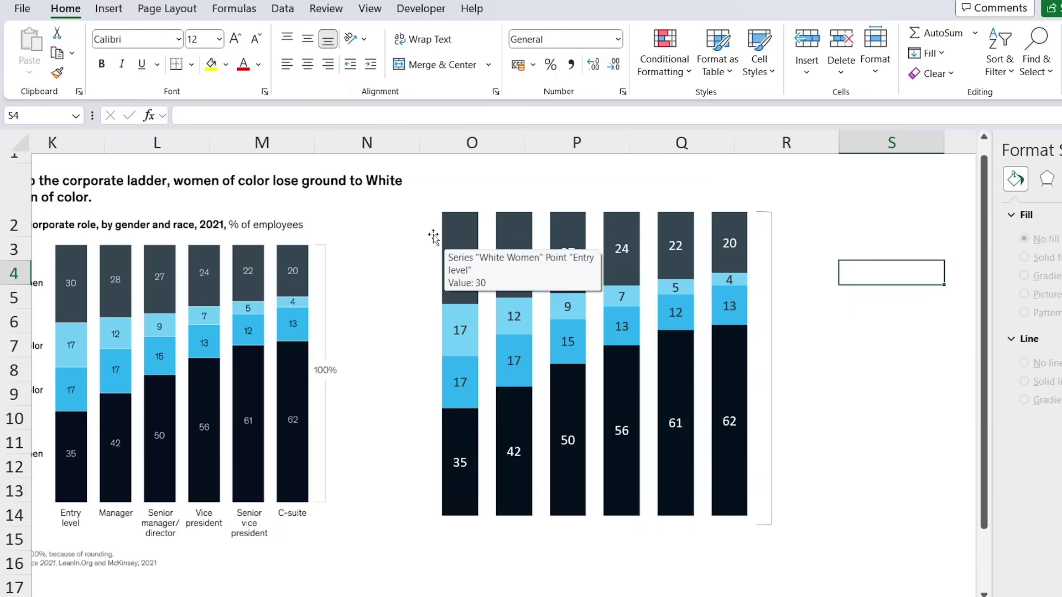
# - Add a text box reading "100%" over the middle of the bracket, wide enough to fit the text on one line
pyautogui.click(109, 10)
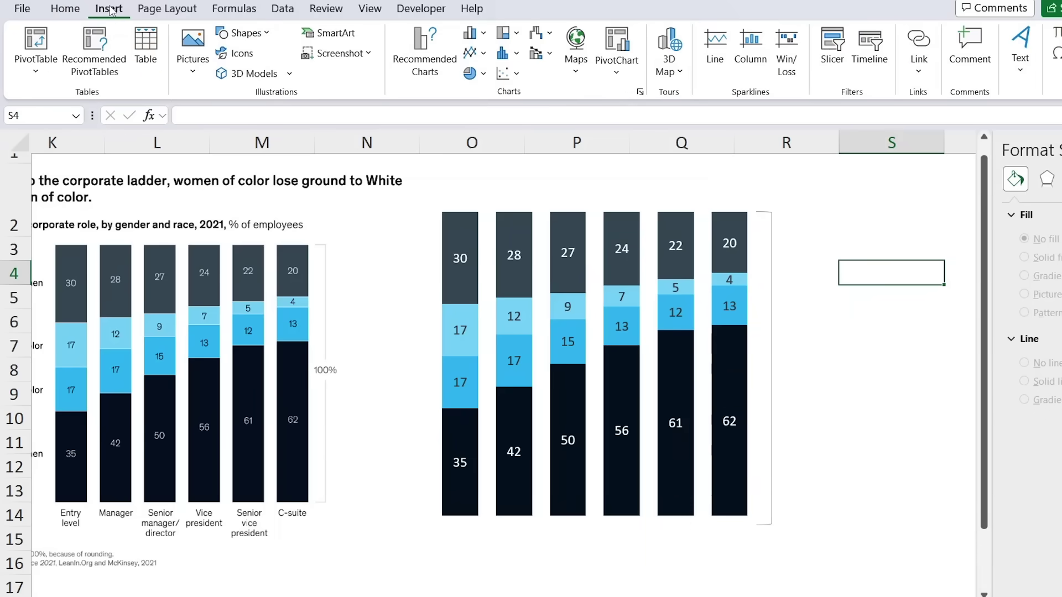
pyautogui.click(264, 33)
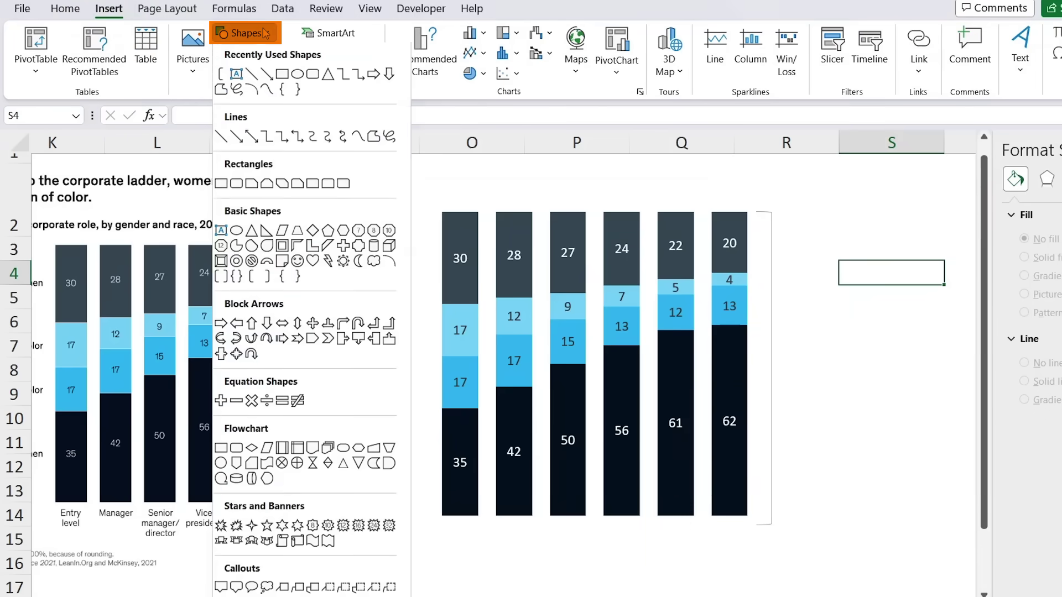
pyautogui.click(236, 74)
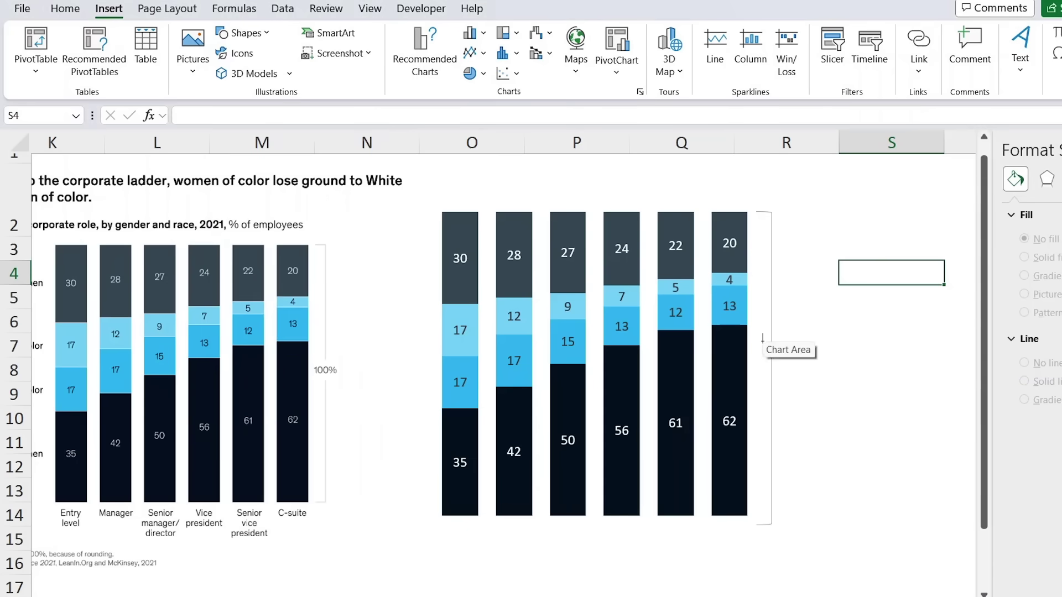
pyautogui.moveTo(794, 367)
pyautogui.mouseDown()
pyautogui.moveTo(802, 379)
pyautogui.moveTo(792, 379)
pyautogui.moveTo(804, 374)
pyautogui.mouseUp()
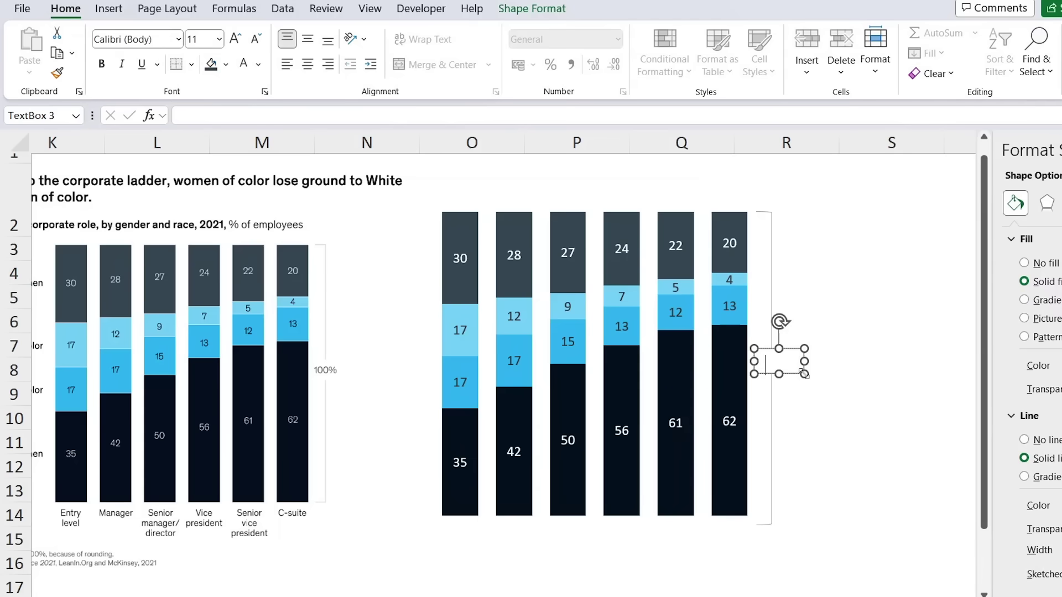
pyautogui.write('100%')
pyautogui.moveTo(804, 360); pyautogui.dragTo(817, 361)
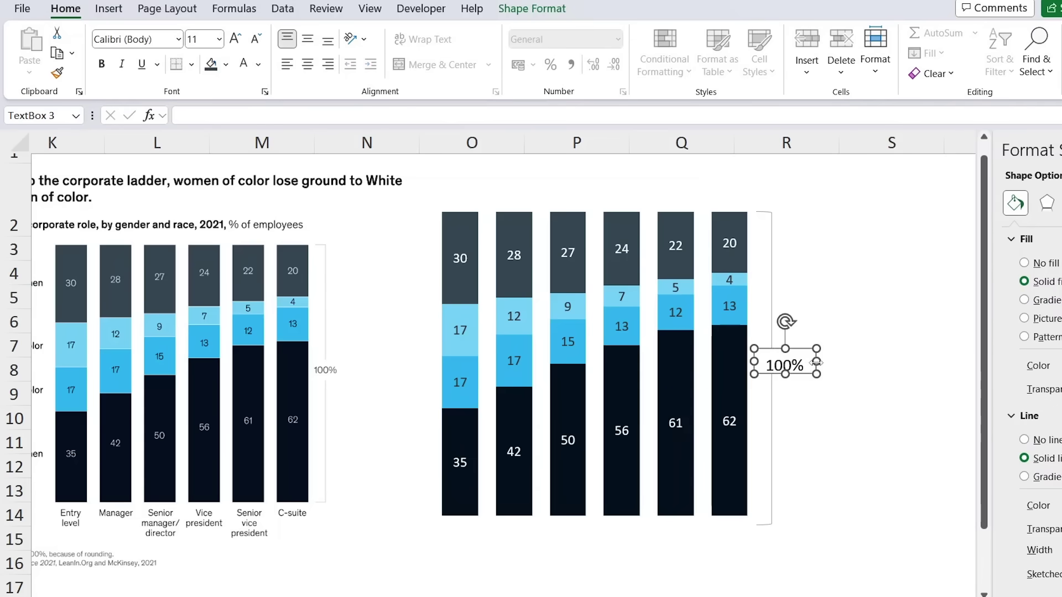
# - Reduce the 100% label's font size to 8, remove its outline and center it on the bracket line
pyautogui.click(255, 39)
pyautogui.click(255, 38)
pyautogui.click(256, 39)
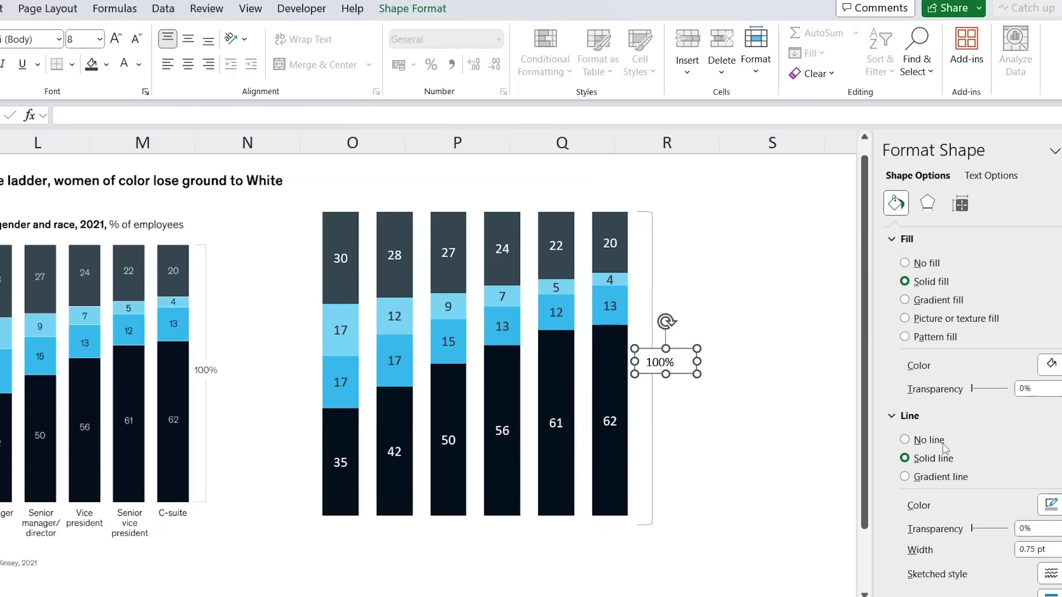
pyautogui.click(1058, 440)
pyautogui.click(746, 369)
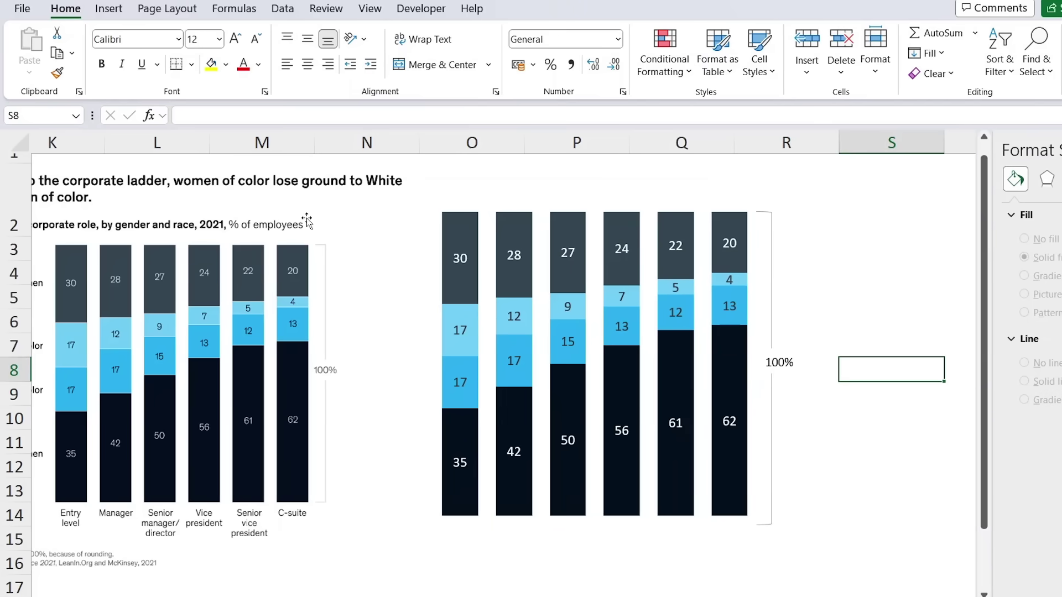
pyautogui.click(766, 369)
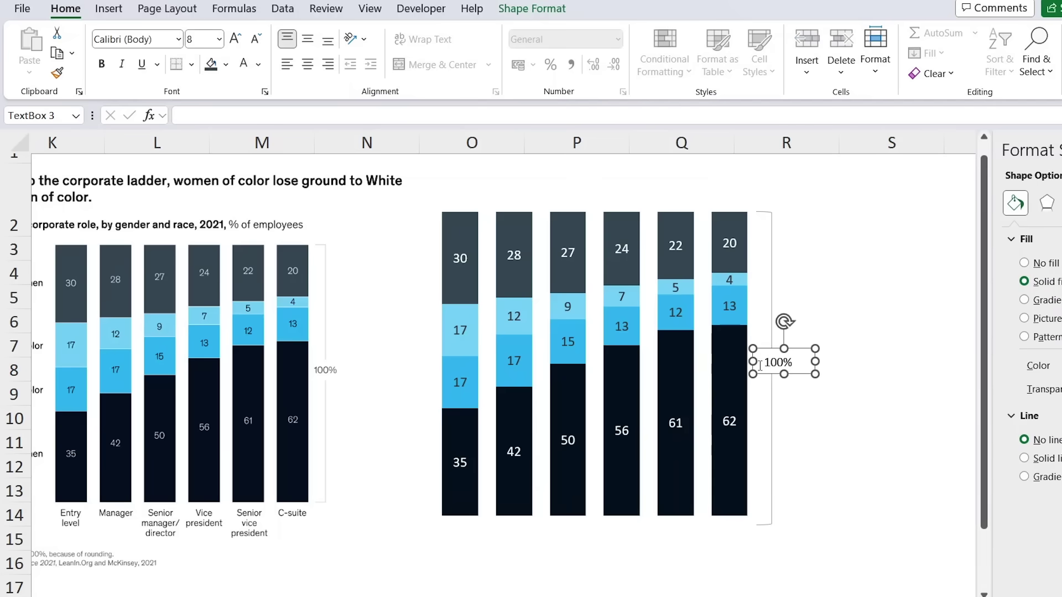
pyautogui.click(906, 319)
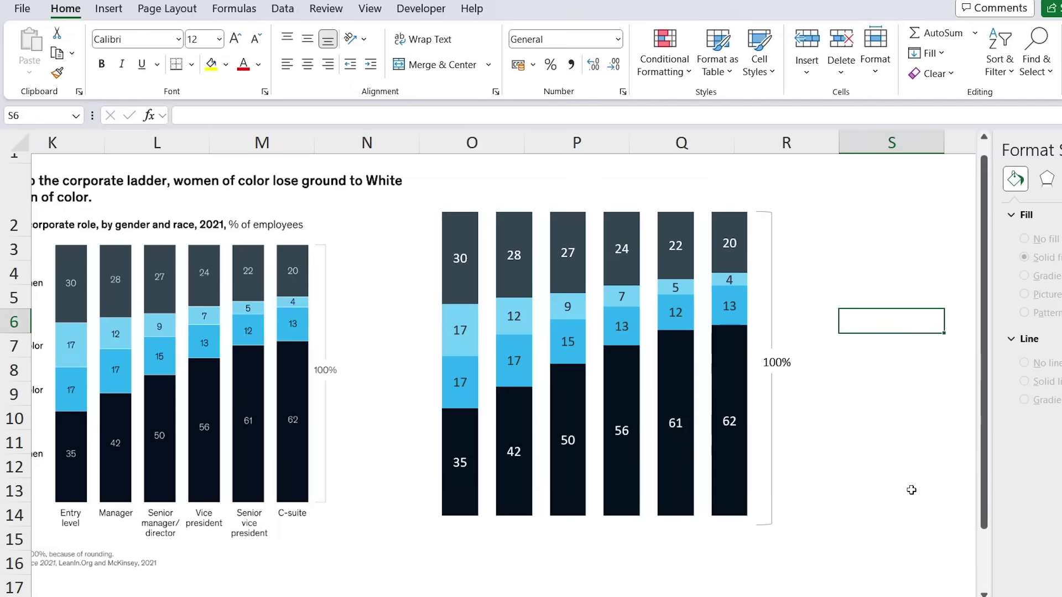
pyautogui.click(400, 534)
pyautogui.hscroll(-3, 393, 535)
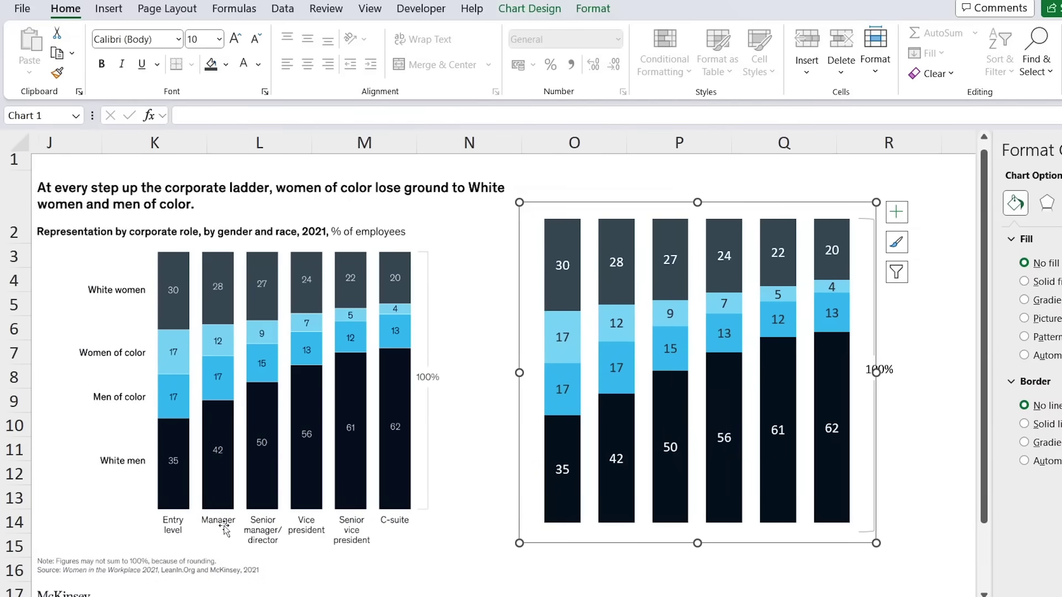
pyautogui.click(570, 574)
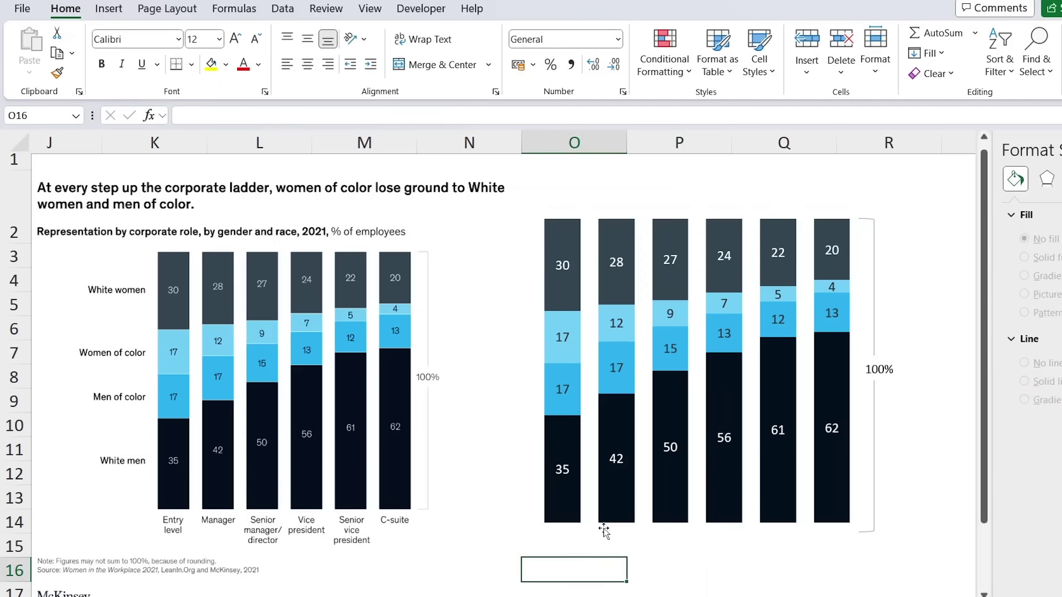